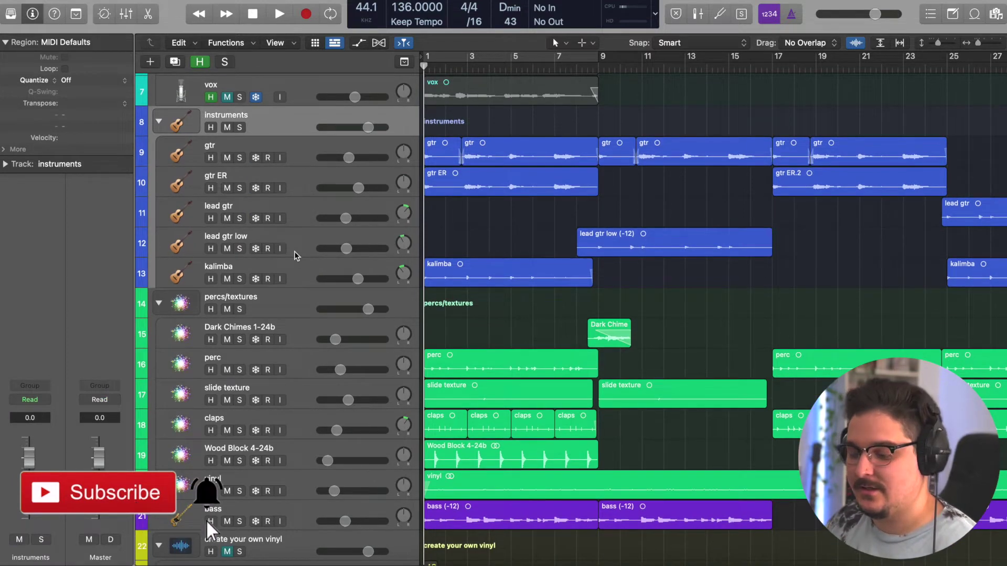
Look over the percs/textures, bass and create your own vinyl tracks, and return to the vox stack.
{"action": "scroll", "coordinate": [294, 250], "scroll_direction": "down", "scroll_amount": 5}
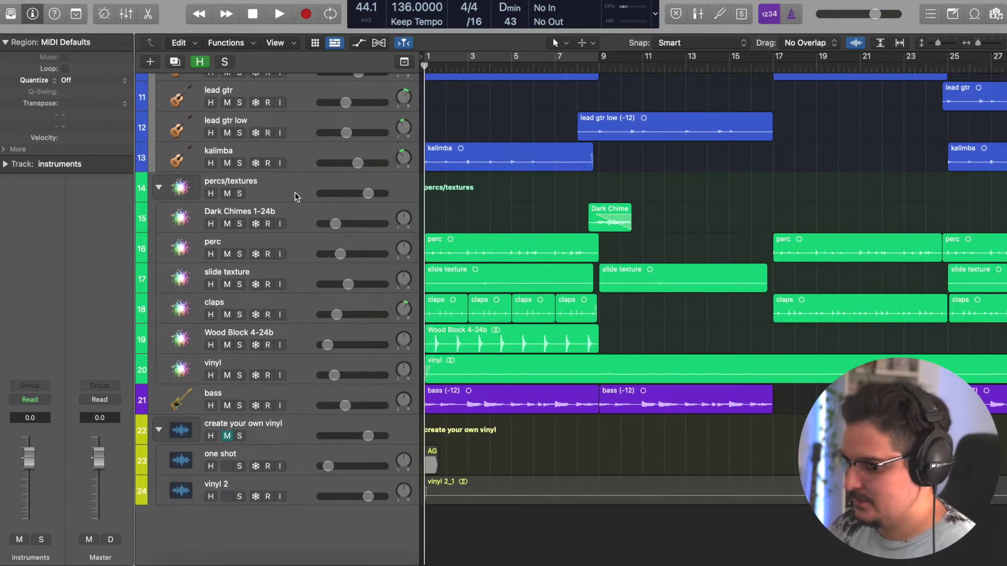
{"action": "left_click", "coordinate": [297, 192]}
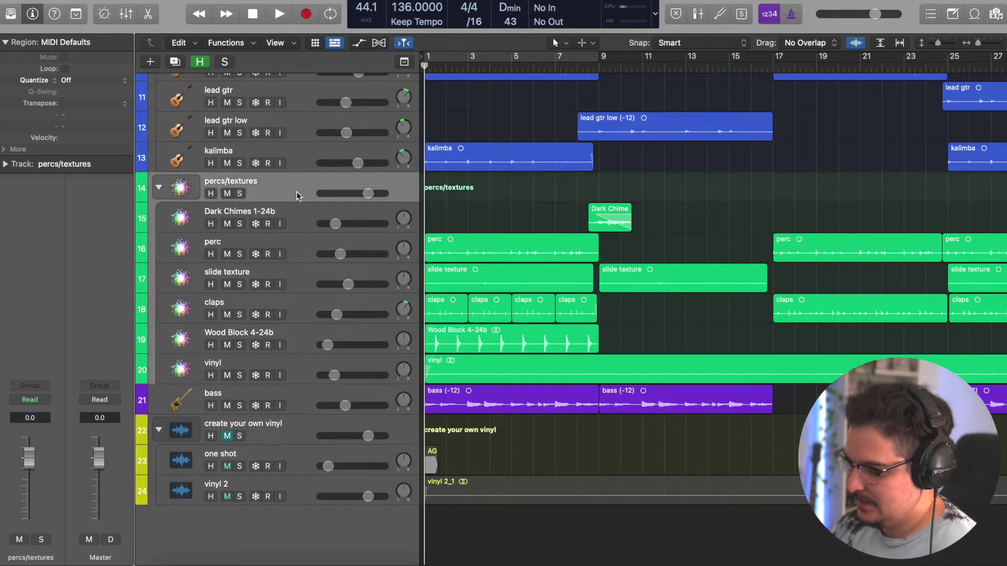
{"action": "left_click", "coordinate": [297, 398]}
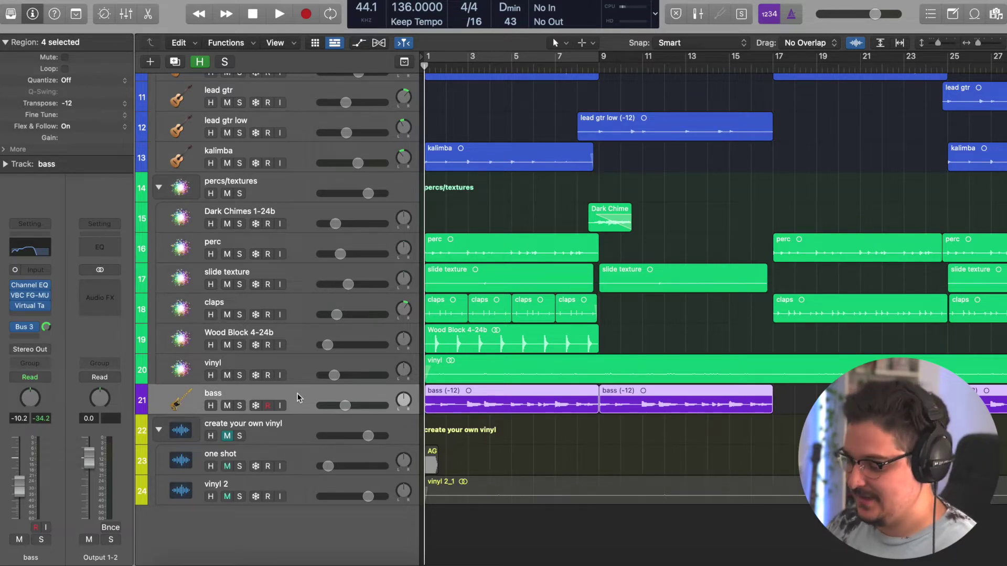
{"action": "left_click", "coordinate": [301, 424]}
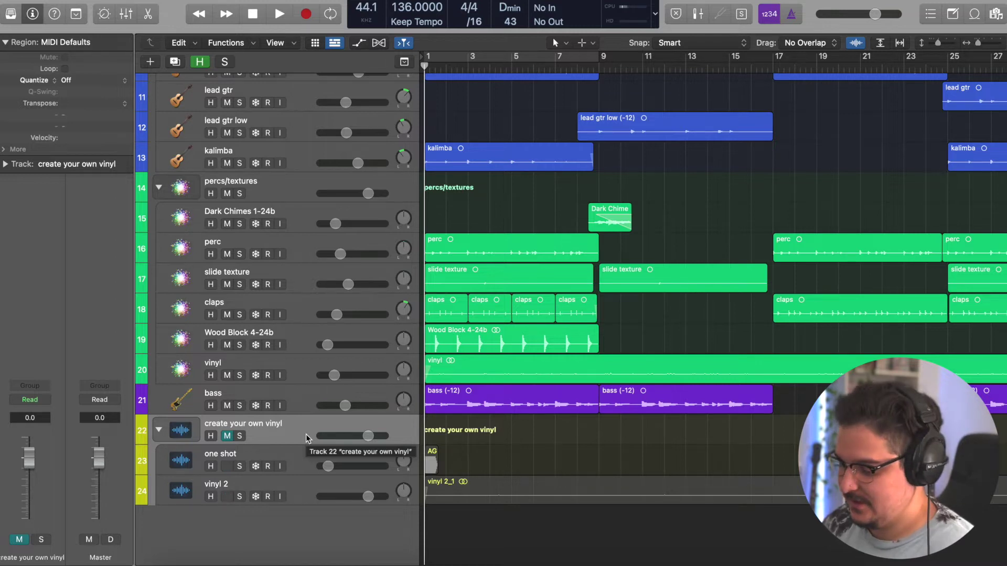
{"action": "scroll", "coordinate": [306, 434], "scroll_direction": "up", "scroll_amount": 10}
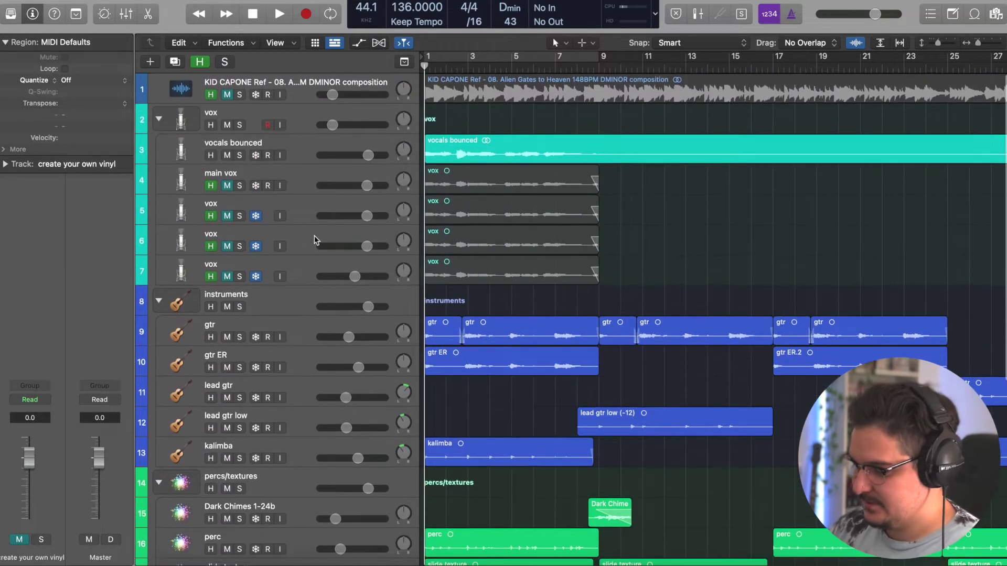
{"action": "left_click", "coordinate": [306, 95]}
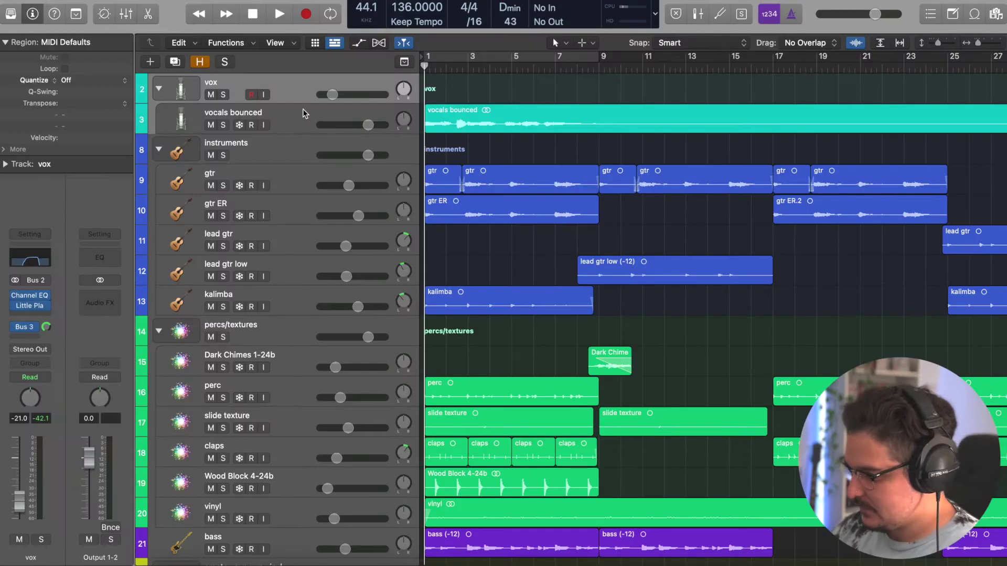
Solo the vocals bounced track, play it from the start for a few bars, and turn its solo off.
{"action": "left_click", "coordinate": [307, 113]}
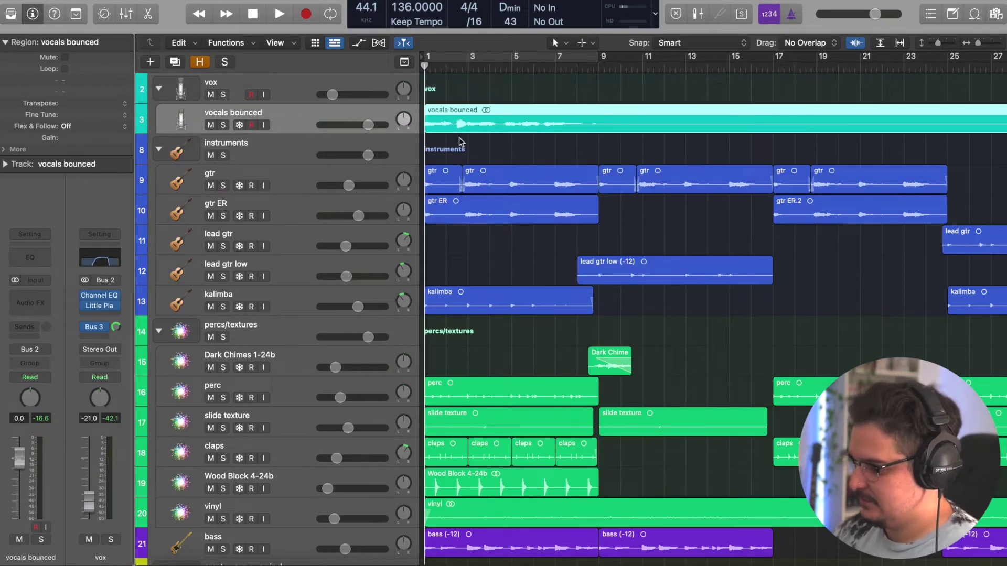
{"action": "left_click", "coordinate": [227, 125]}
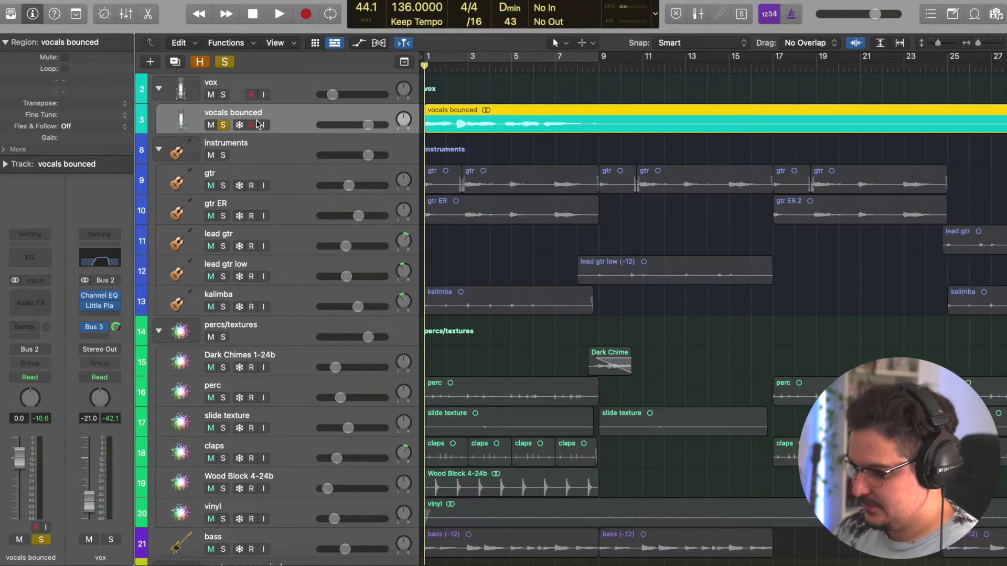
{"action": "key", "text": "space"}
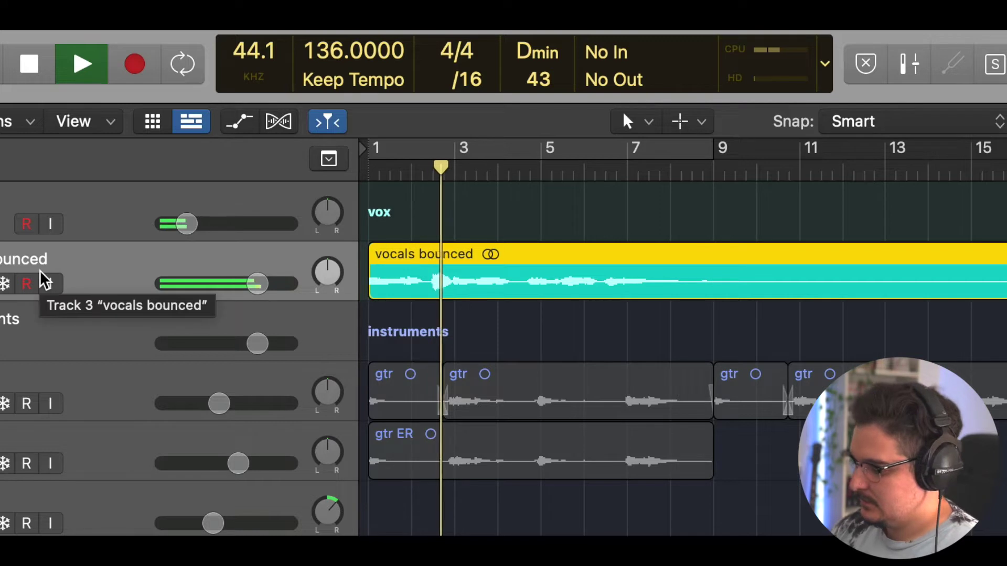
{"action": "key", "text": "space"}
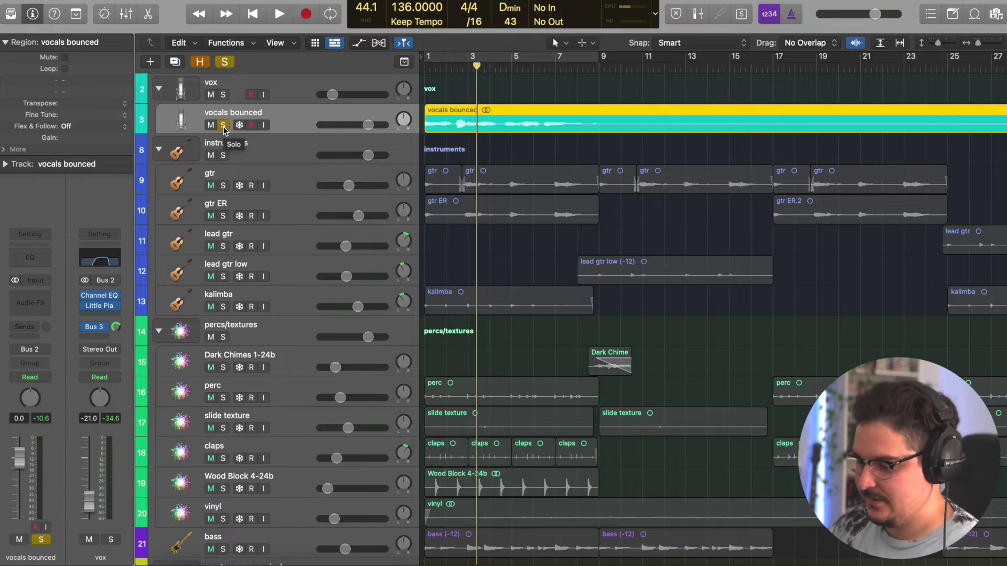
{"action": "left_click", "coordinate": [223, 125]}
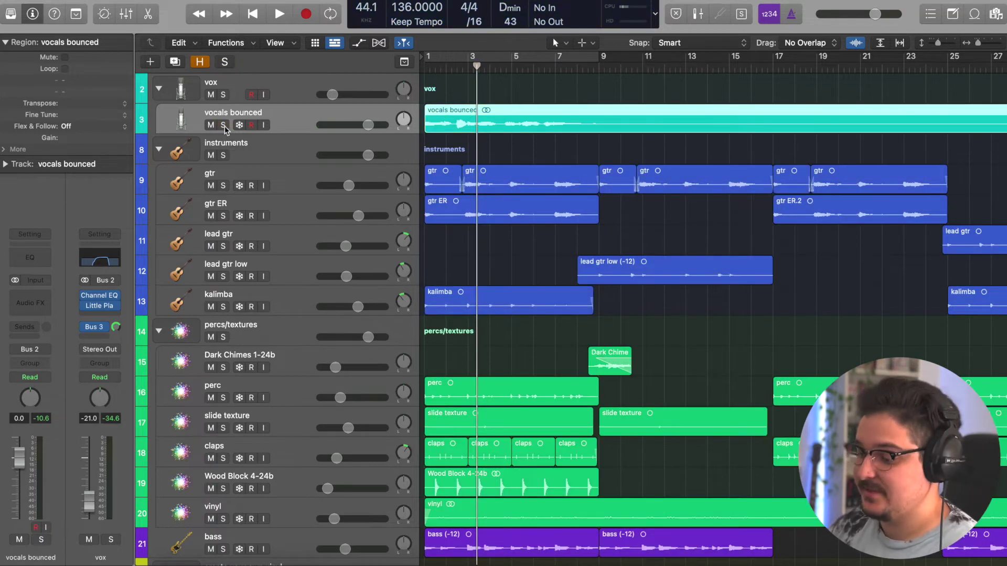
Show the hidden tracks and solo the main vox track.
{"action": "left_click", "coordinate": [241, 88]}
{"action": "left_click", "coordinate": [276, 109]}
{"action": "key", "text": "h"}
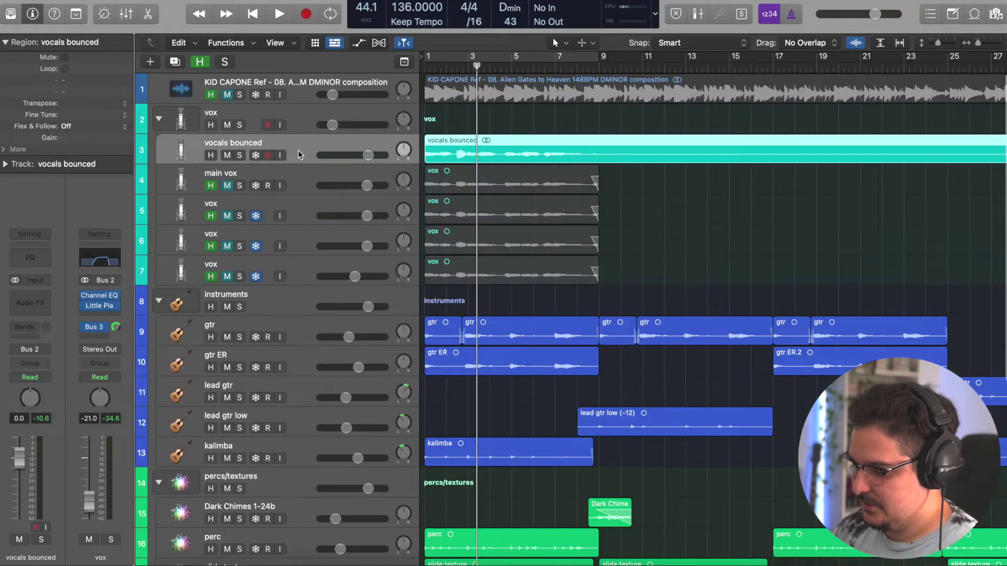
{"action": "left_click", "coordinate": [298, 180]}
{"action": "key", "text": "s"}
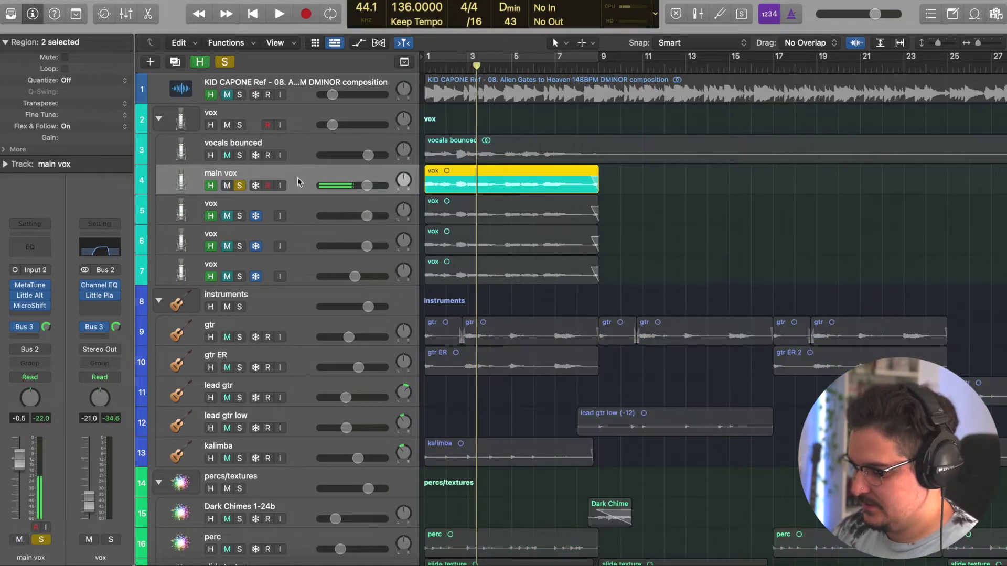
Play the soloed main vox track from the start of the project, stop playback, and unsolo and mute the track.
{"action": "key", "text": "Return"}
{"action": "key", "text": "Up"}
{"action": "key", "text": "Up"}
{"action": "key", "text": "space"}
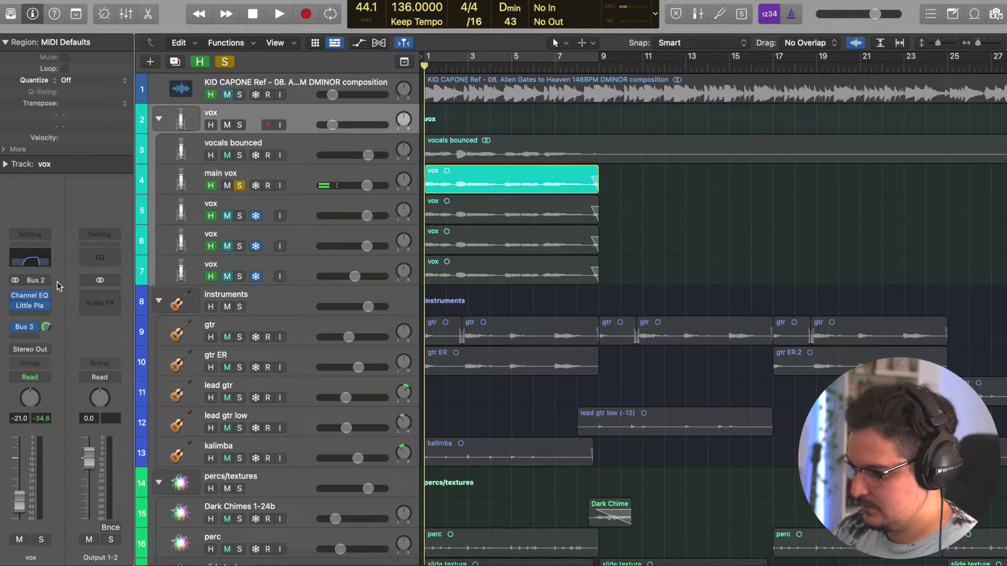
{"action": "left_click", "coordinate": [299, 175]}
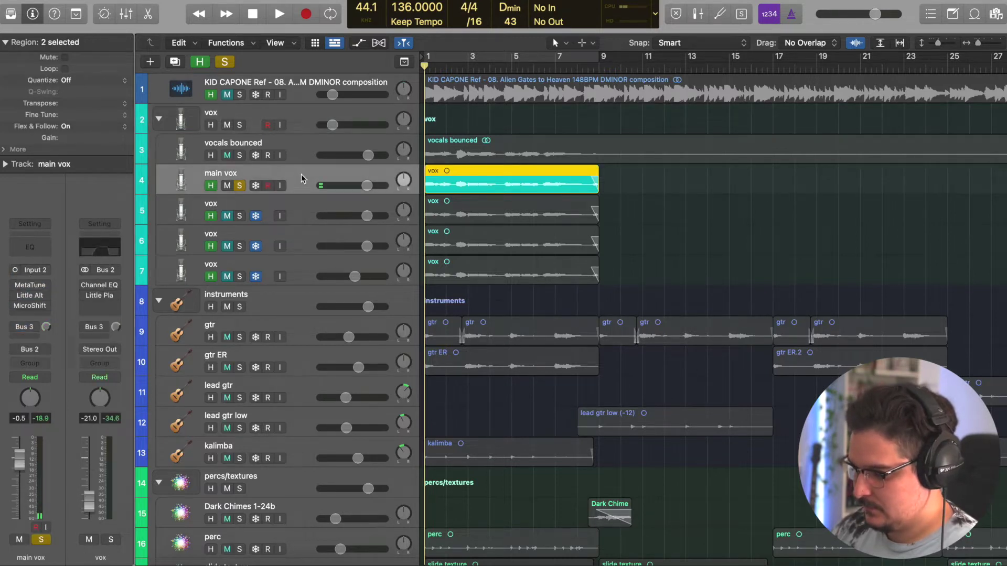
{"action": "key", "text": "space"}
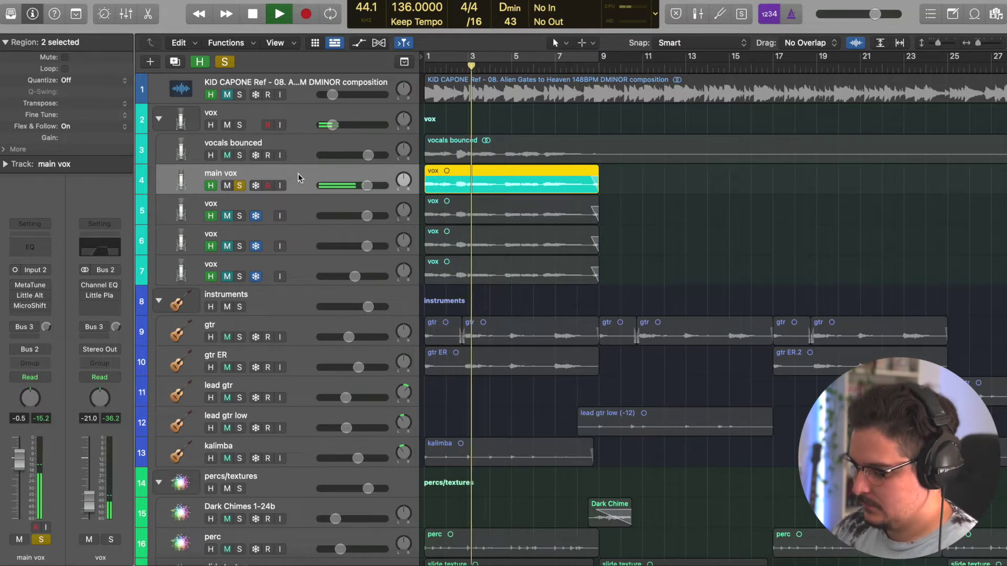
{"action": "key", "text": "space"}
{"action": "left_click", "coordinate": [239, 186]}
{"action": "left_click", "coordinate": [227, 186]}
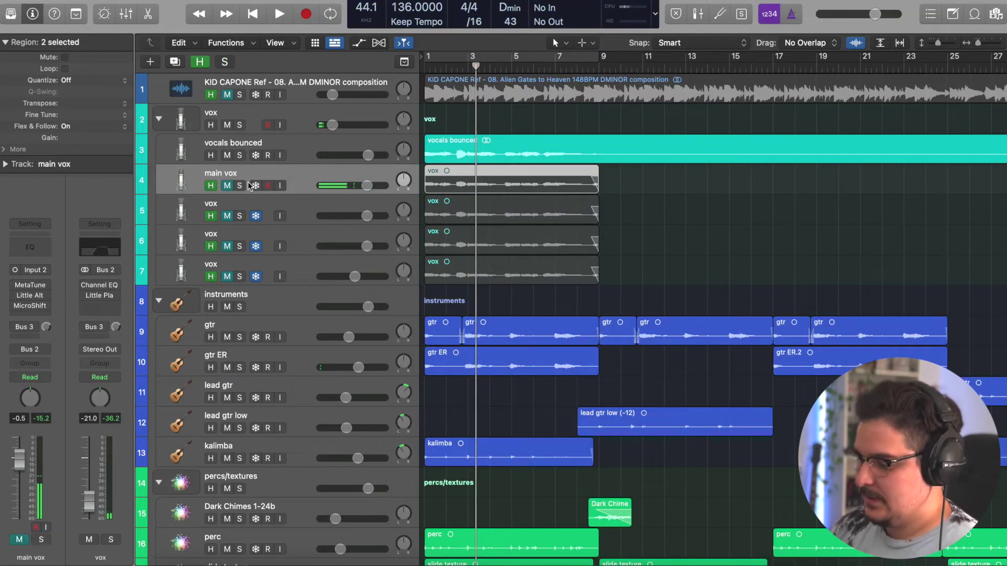
Examine the MetaTune plug-in settings on the main vox track and close its window.
{"action": "left_click", "coordinate": [291, 152]}
{"action": "left_click", "coordinate": [293, 180]}
{"action": "left_click", "coordinate": [22, 287]}
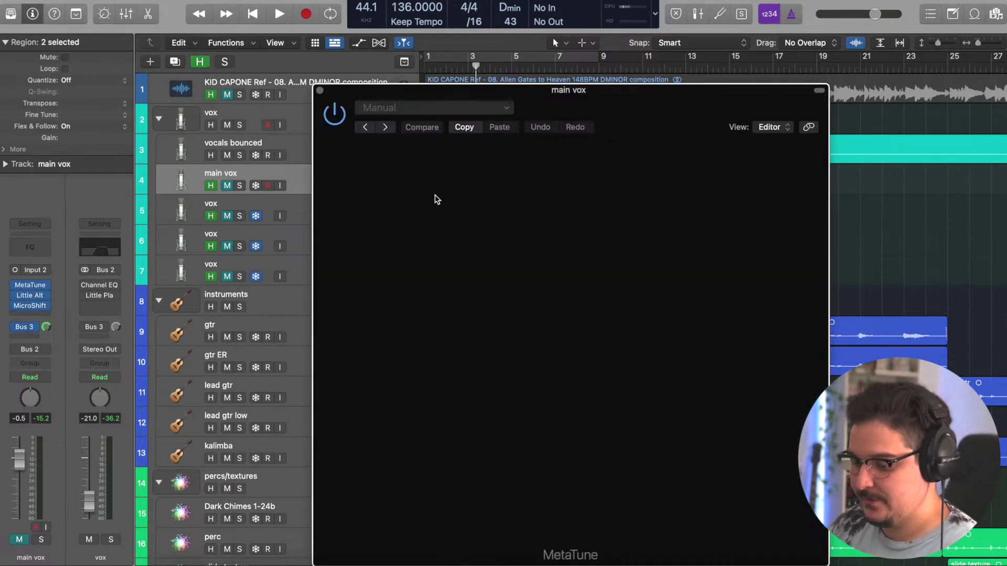
{"action": "left_click_drag", "start_coordinate": [404, 121], "coordinate": [363, 55]}
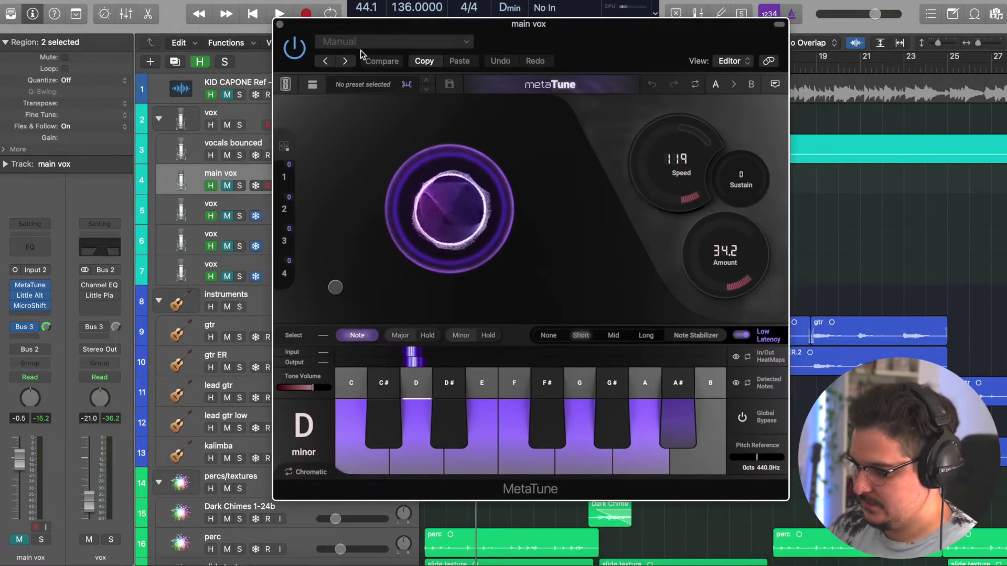
{"action": "left_click", "coordinate": [280, 25]}
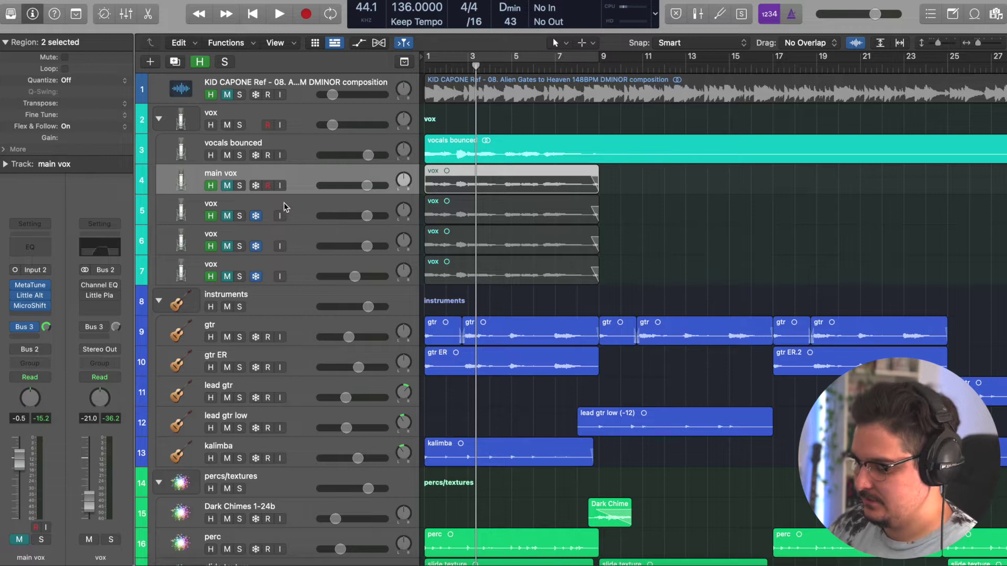
Inspect the Little AlterBoy and MicroShift settings and the Bus 3 send level on the main vox track.
{"action": "left_click", "coordinate": [33, 300]}
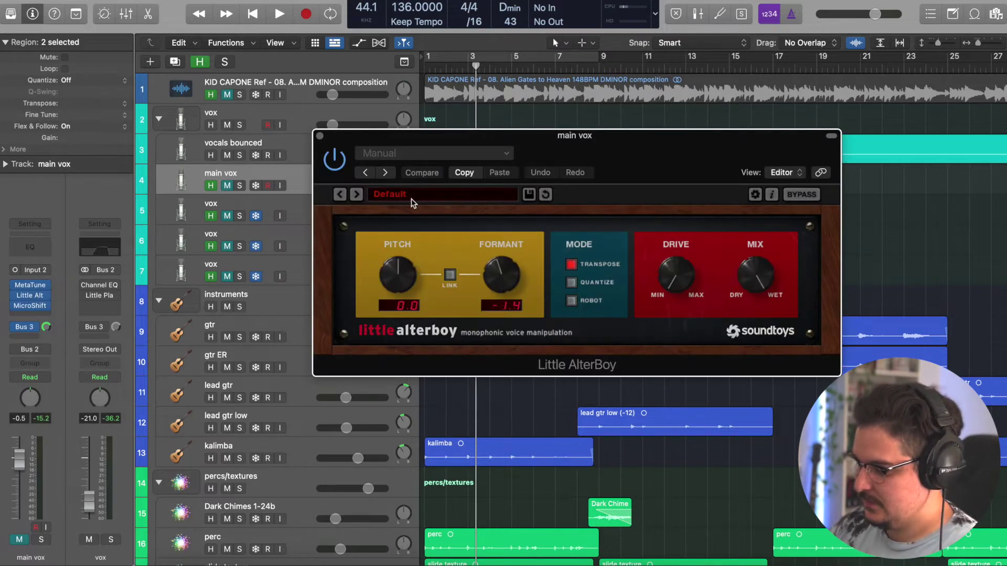
{"action": "left_click", "coordinate": [320, 137]}
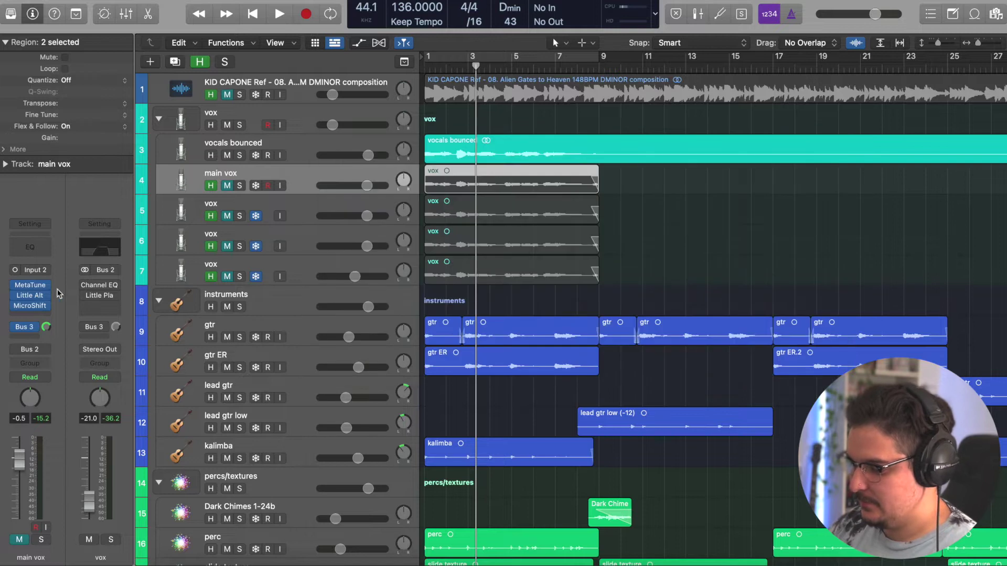
{"action": "left_click", "coordinate": [33, 305]}
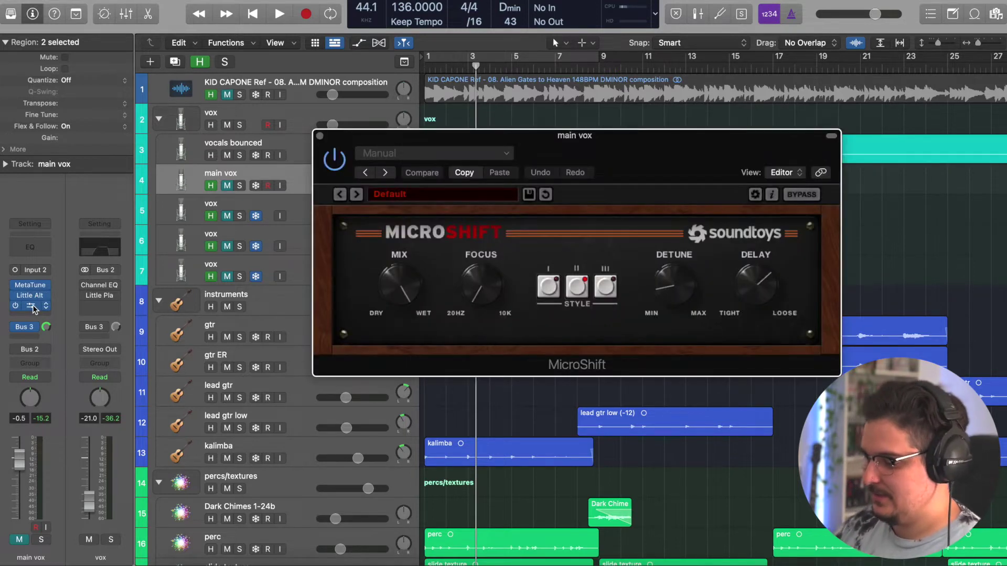
{"action": "left_click", "coordinate": [320, 137]}
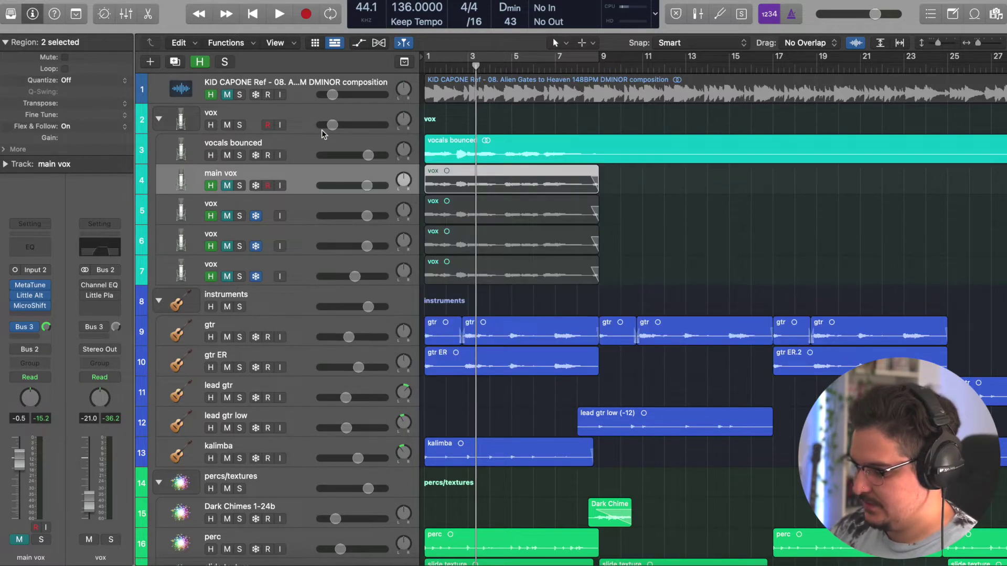
{"action": "left_click", "coordinate": [47, 328]}
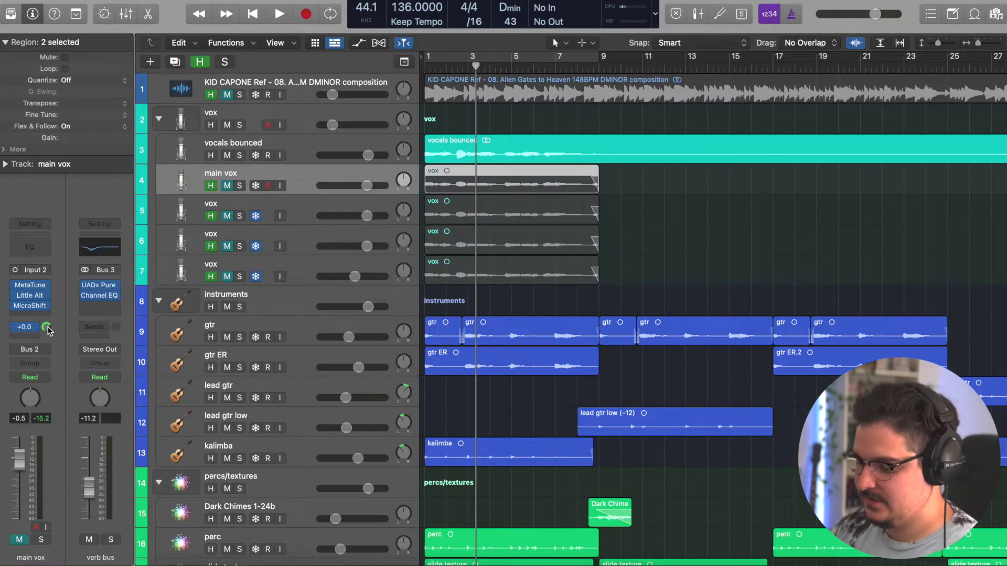
Go through the vocals bounced track, the three vox layers and main vox to compare their channel strips.
{"action": "left_click", "coordinate": [310, 144]}
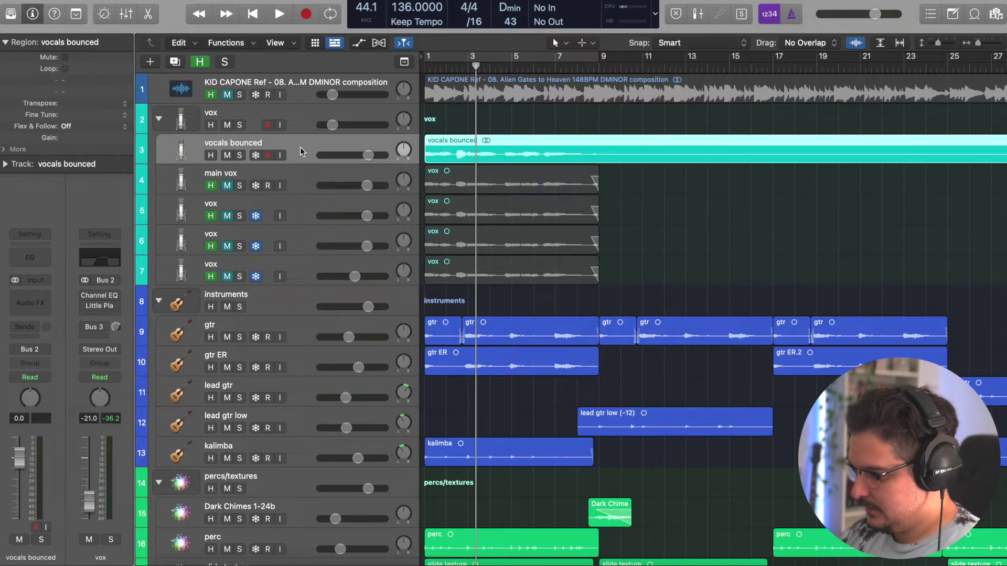
{"action": "left_click", "coordinate": [307, 206]}
{"action": "left_click", "coordinate": [297, 239]}
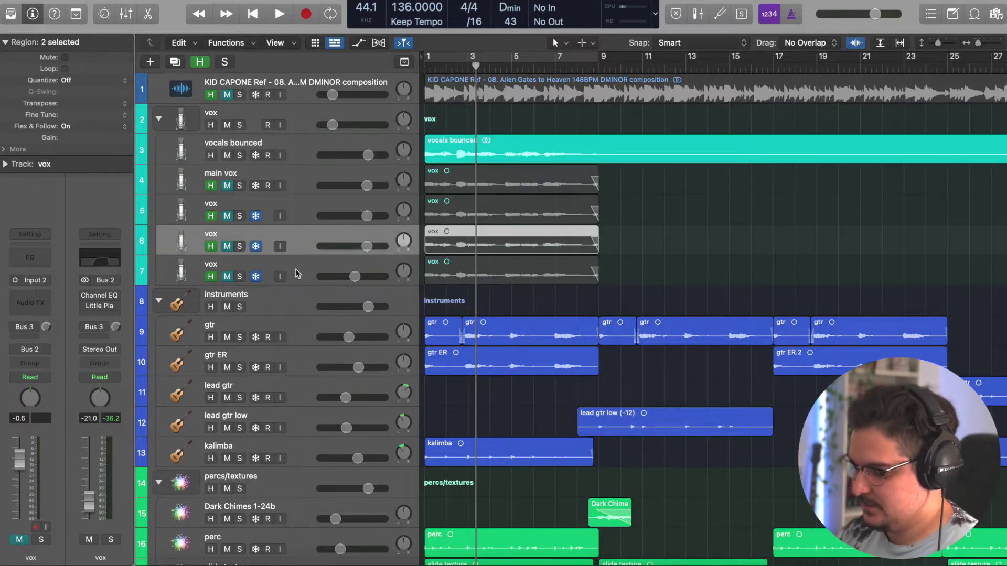
{"action": "left_click", "coordinate": [299, 264]}
{"action": "left_click", "coordinate": [300, 232]}
{"action": "left_click", "coordinate": [300, 205]}
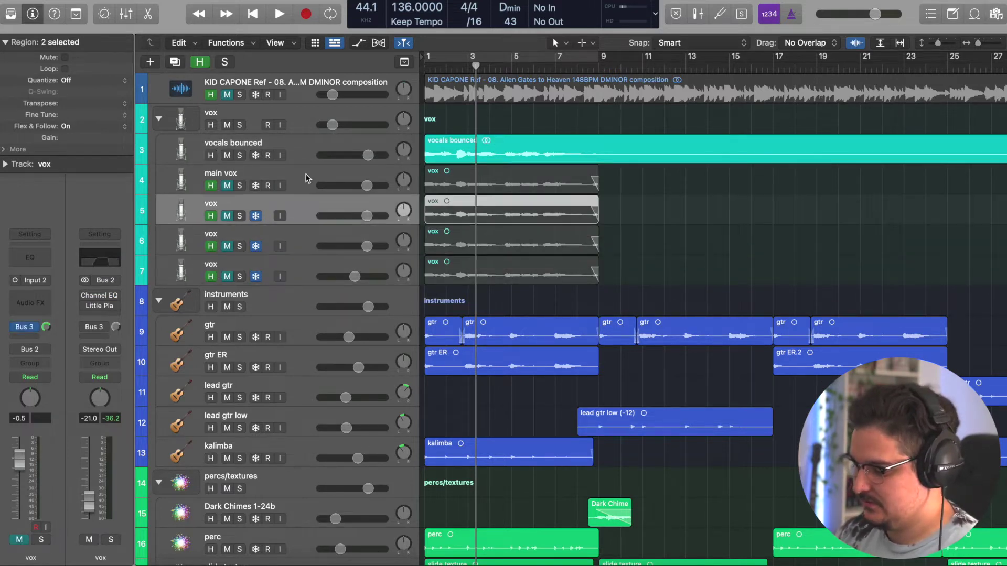
{"action": "left_click", "coordinate": [306, 178]}
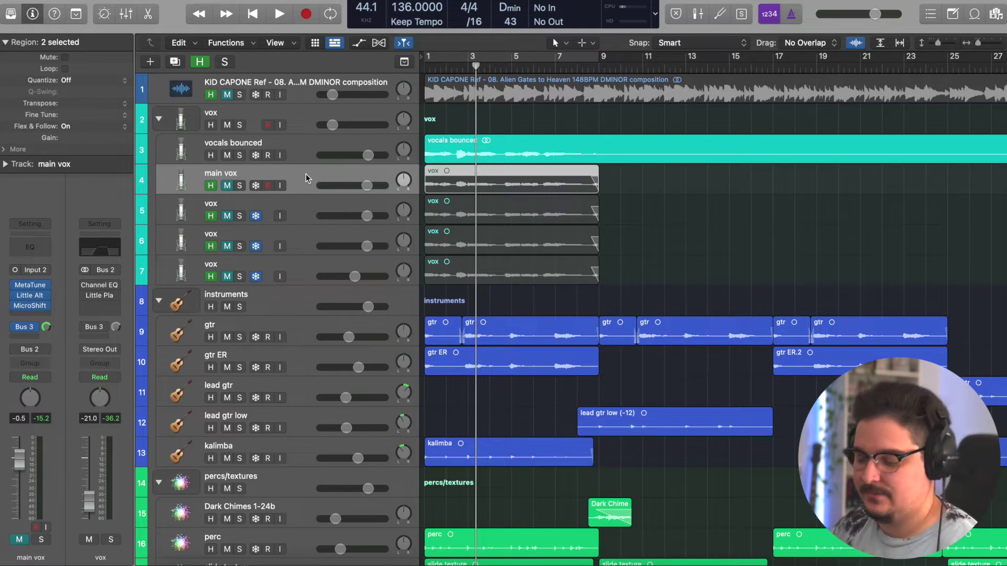
{"action": "left_click", "coordinate": [302, 148]}
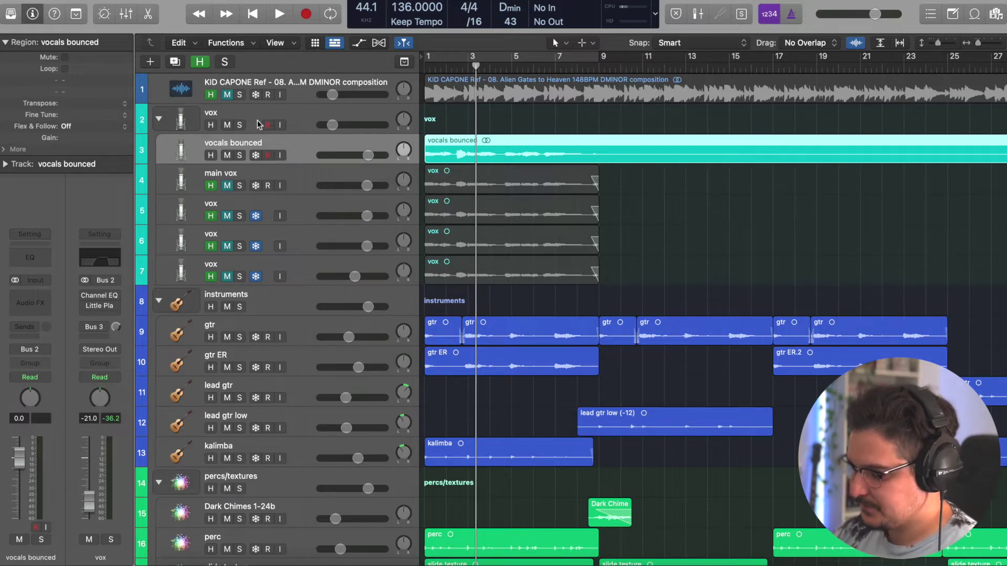
Examine the Channel EQ and Little Plate settings on the vox stack and close both plug-in windows.
{"action": "left_click", "coordinate": [303, 120]}
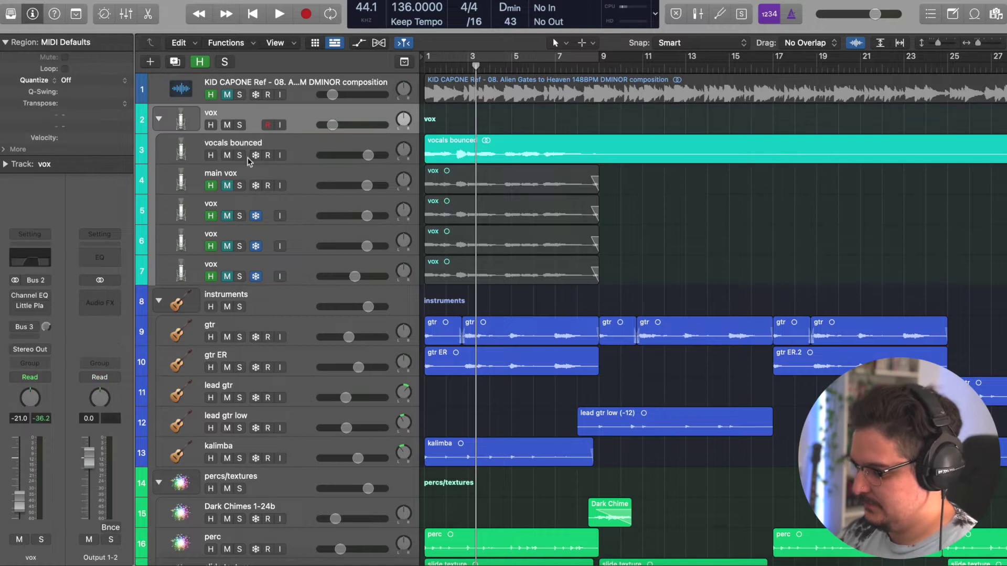
{"action": "left_click", "coordinate": [15, 295]}
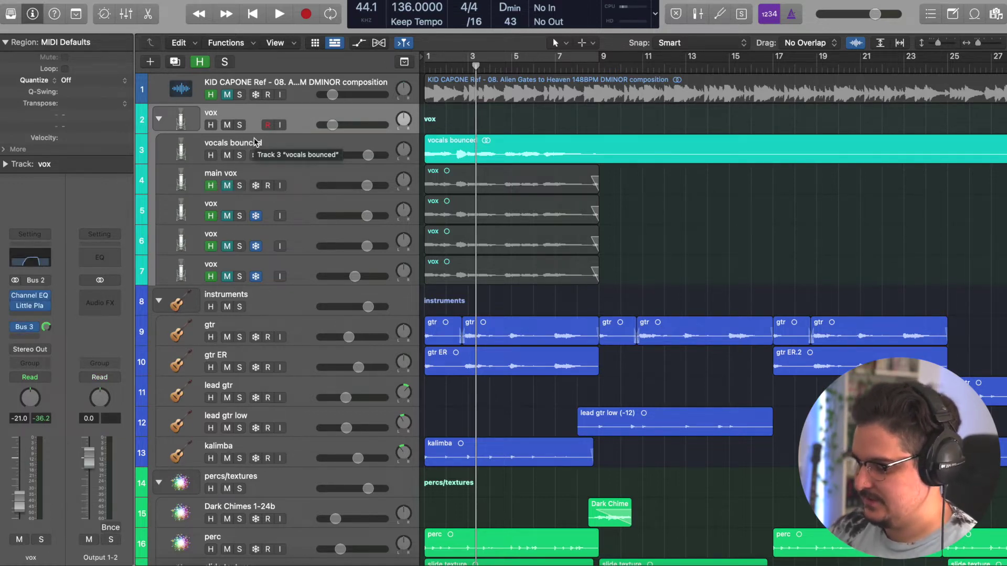
{"action": "left_click", "coordinate": [30, 298]}
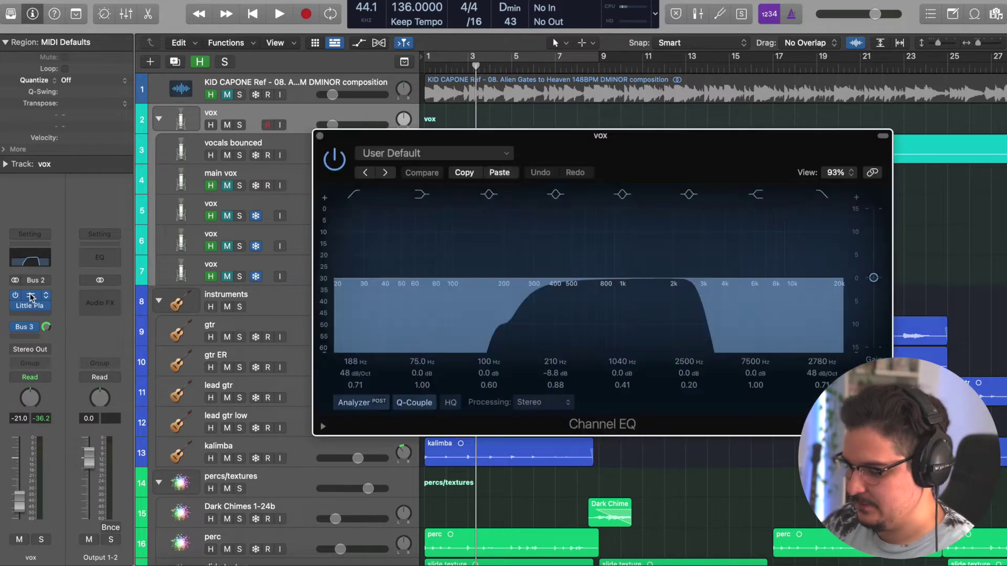
{"action": "left_click", "coordinate": [319, 138]}
{"action": "mouse_move", "coordinate": [31, 311]}
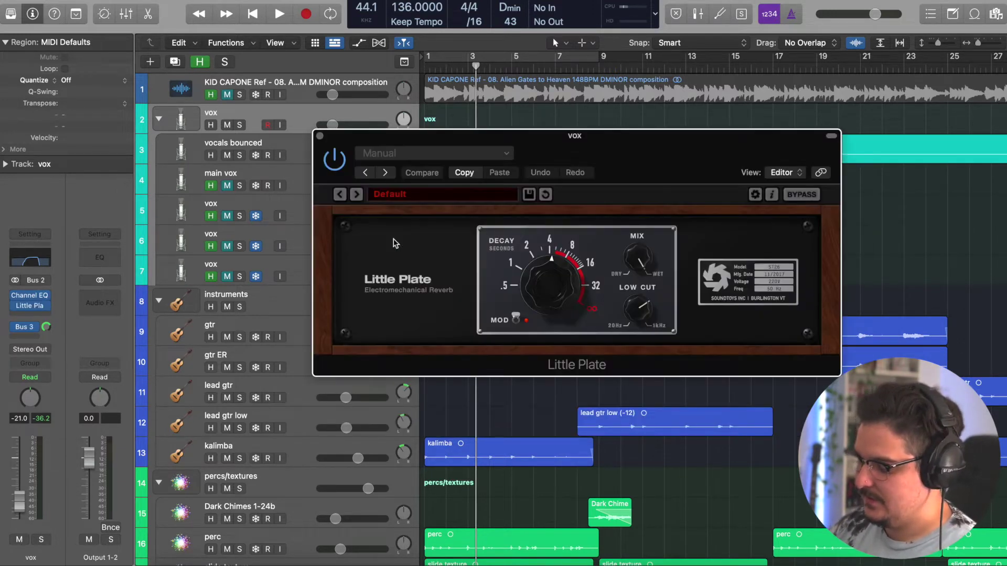
{"action": "left_click", "coordinate": [320, 137]}
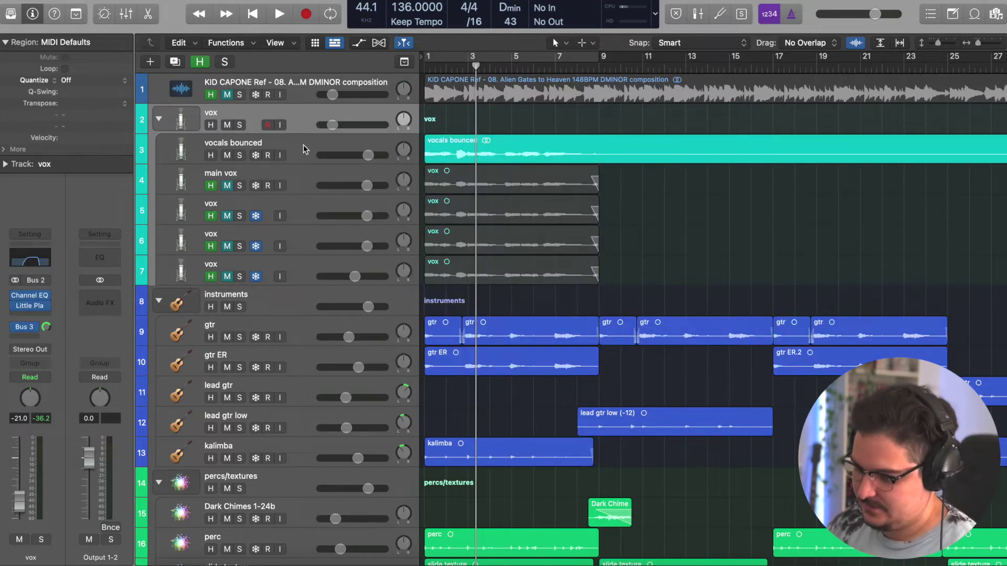
Collapse the vox track stack and select the instruments stack below it.
{"action": "left_click", "coordinate": [303, 149]}
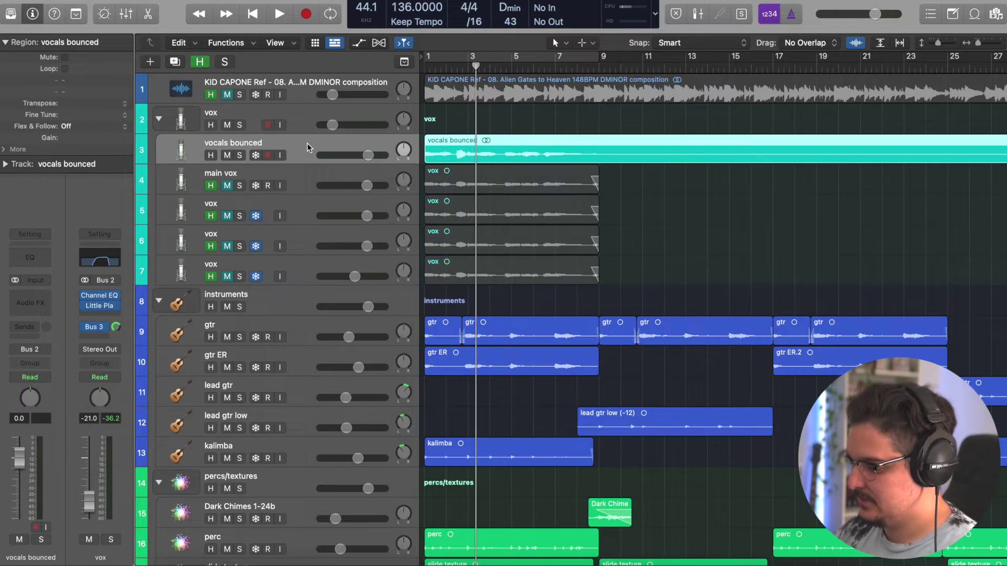
{"action": "left_click", "coordinate": [158, 121]}
{"action": "left_click", "coordinate": [261, 151]}
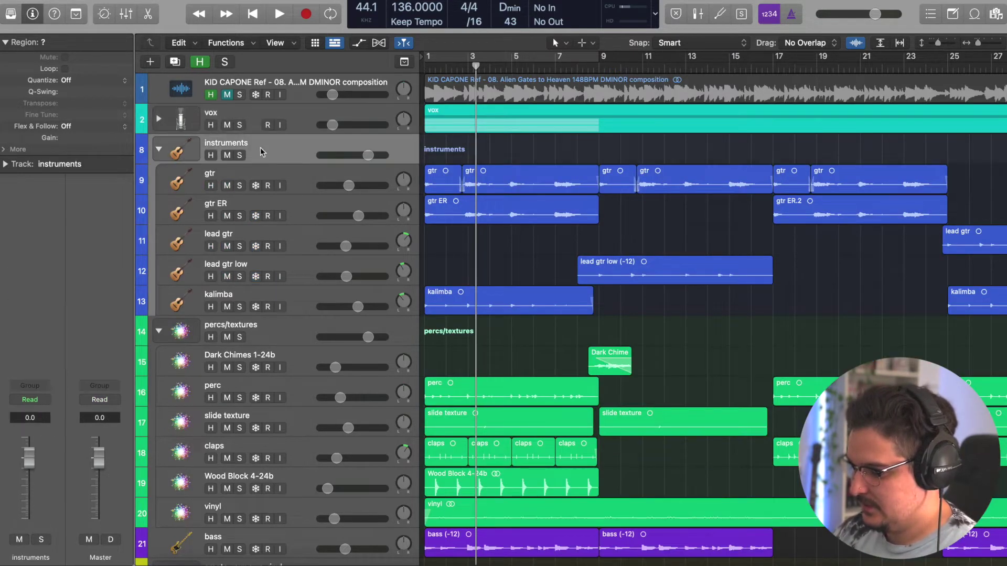
Solo the gtr track and audition it from the start of the project.
{"action": "left_click", "coordinate": [285, 171]}
{"action": "left_click", "coordinate": [240, 187]}
{"action": "key", "text": "Return"}
{"action": "key", "text": "space"}
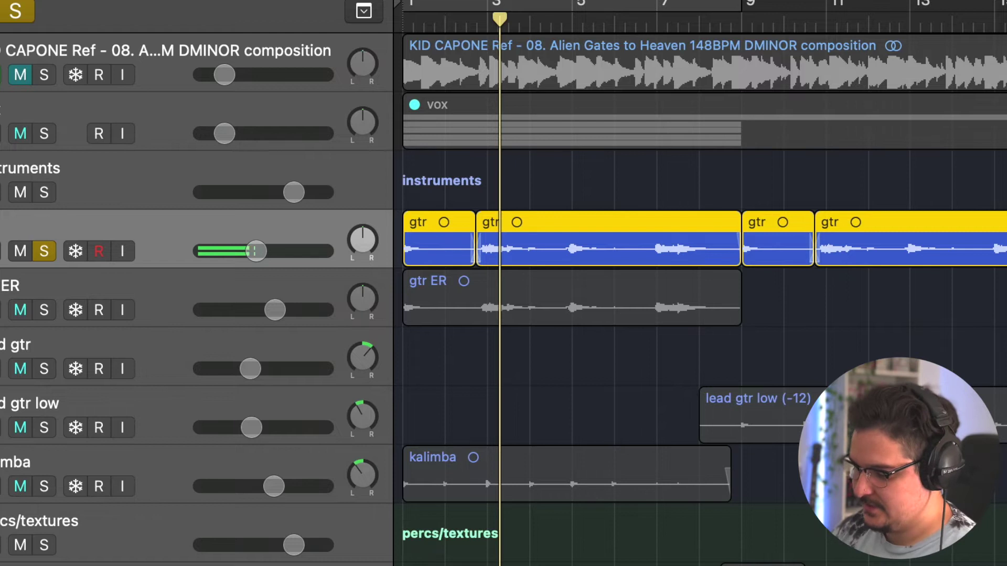
{"action": "key", "text": "Return"}
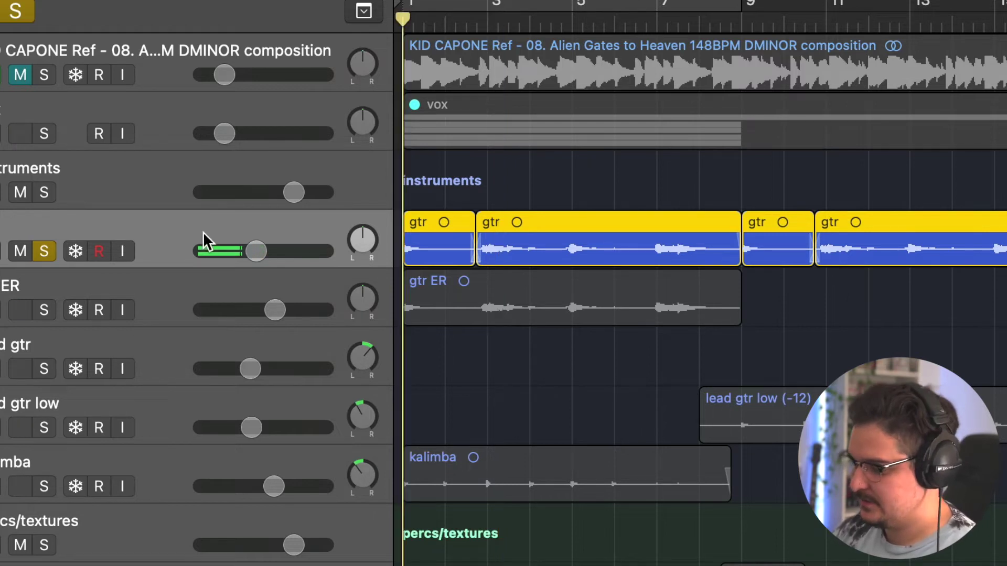
{"action": "key", "text": "space"}
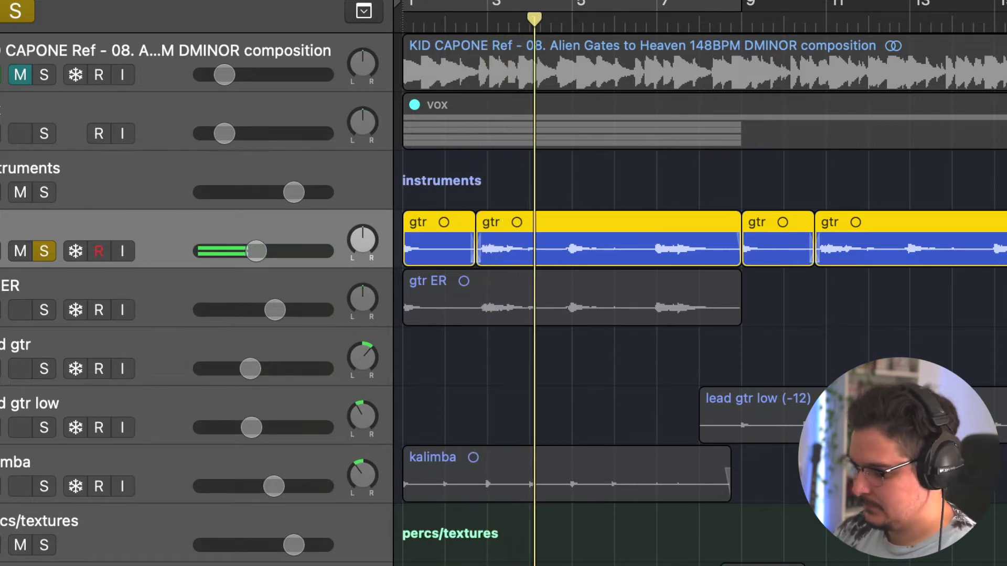
Examine the Channel EQ and VBC FG-MU compressor settings on the gtr track and close both plug-in windows.
{"action": "key", "text": "v"}
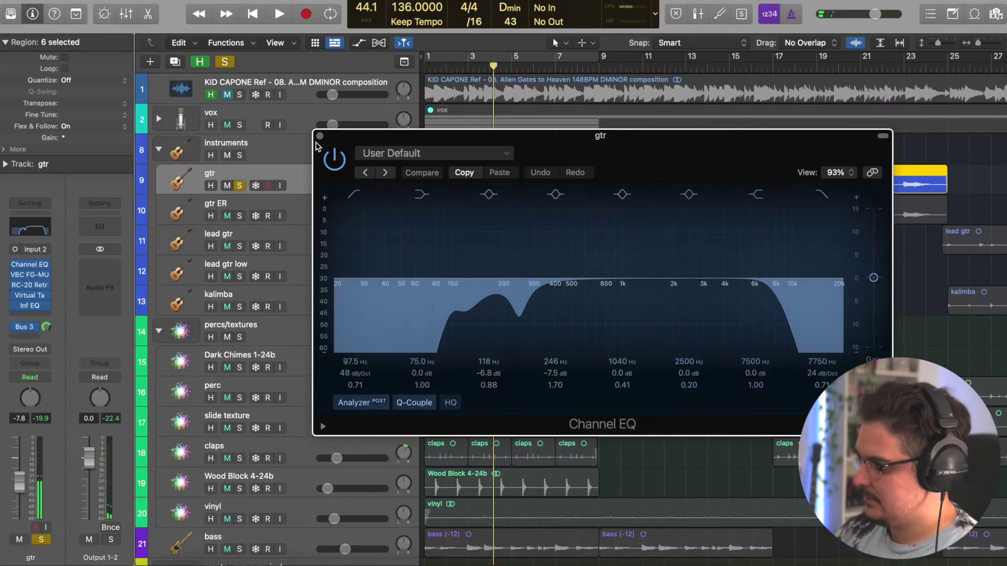
{"action": "left_click", "coordinate": [320, 137]}
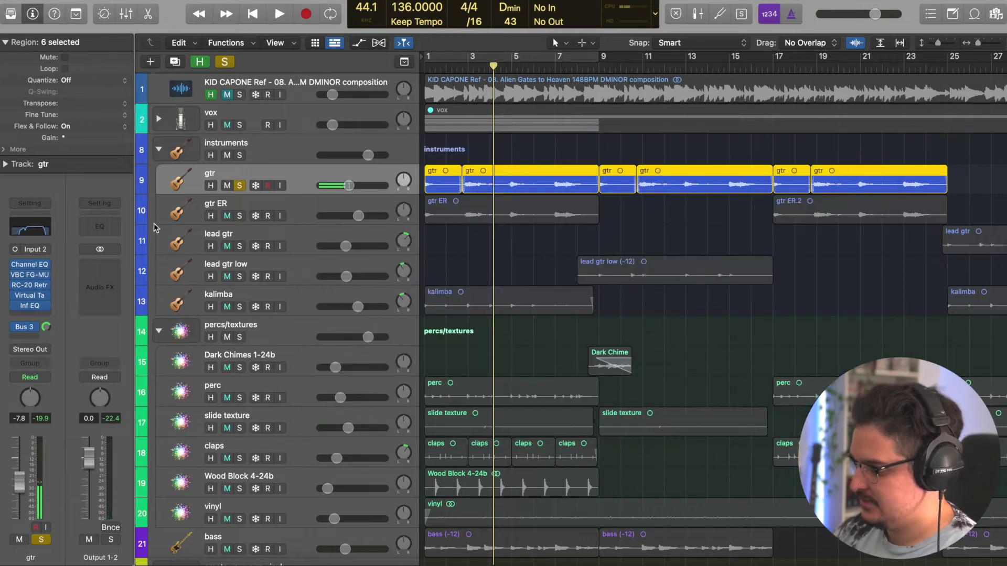
{"action": "left_click", "coordinate": [33, 276]}
{"action": "left_click_drag", "start_coordinate": [582, 157], "coordinate": [569, 129]}
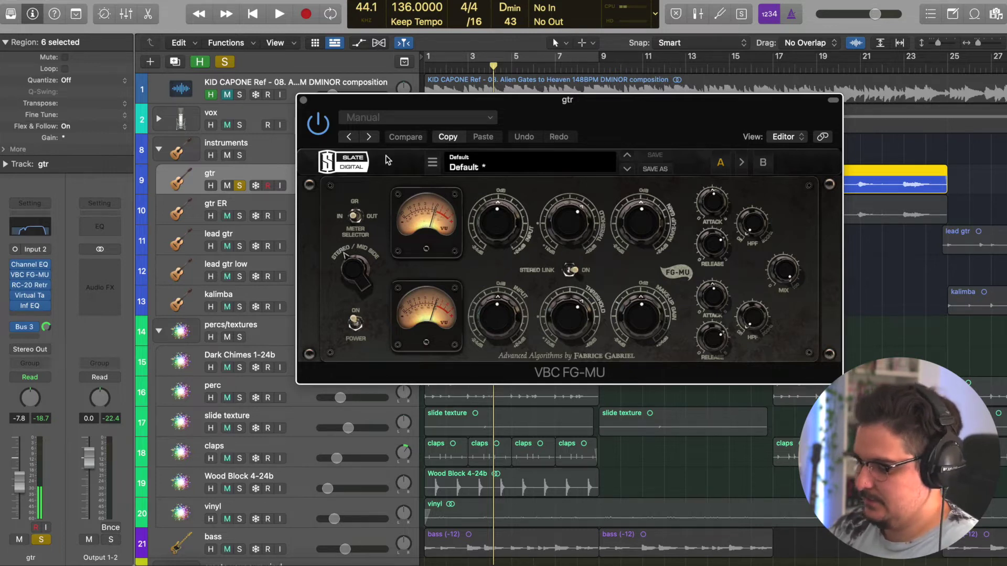
{"action": "left_click", "coordinate": [303, 100]}
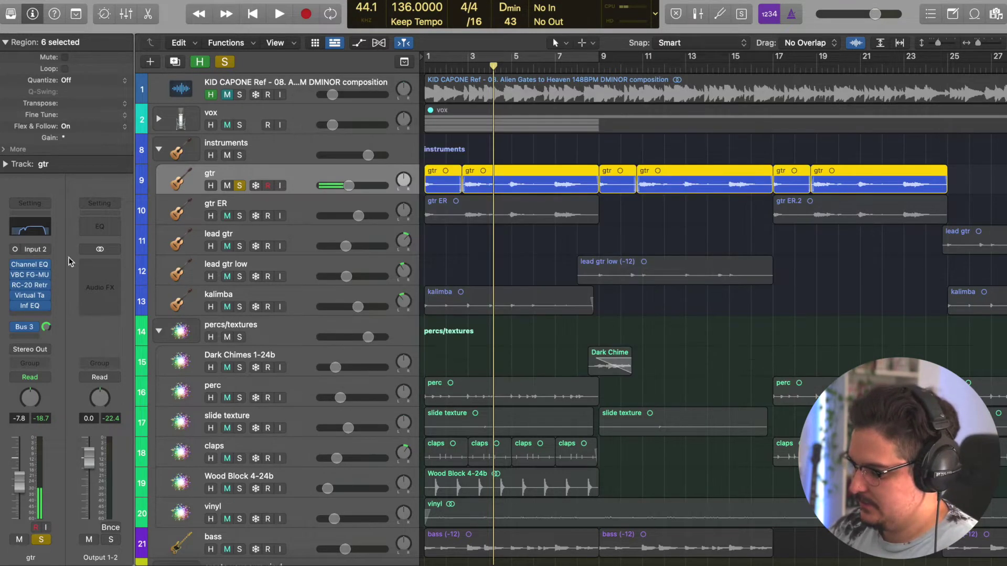
Examine the RC-20 Retro Color settings on the gtr track, including its output width, and close the plug-in.
{"action": "left_click", "coordinate": [30, 288]}
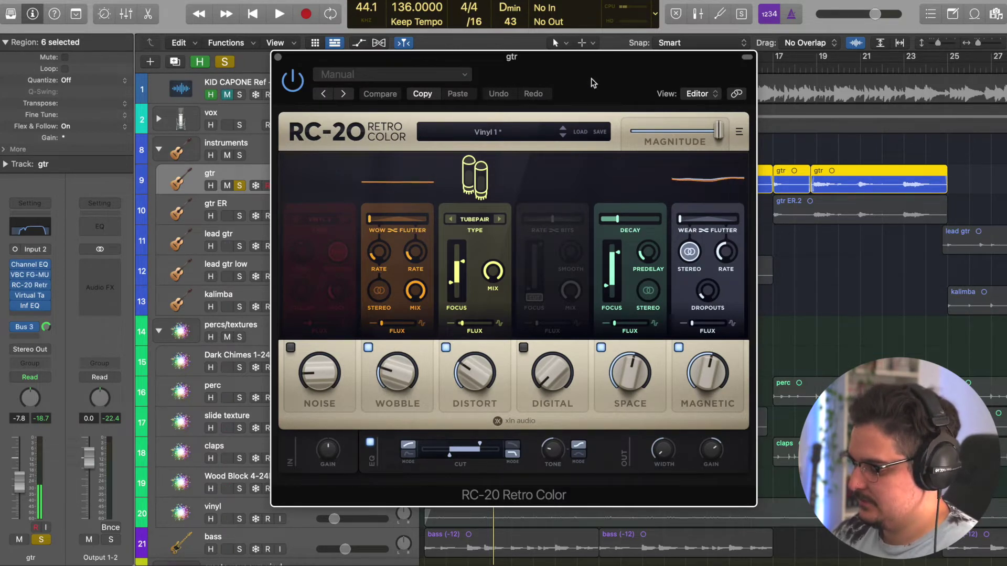
{"action": "left_click_drag", "start_coordinate": [590, 83], "coordinate": [595, 73]}
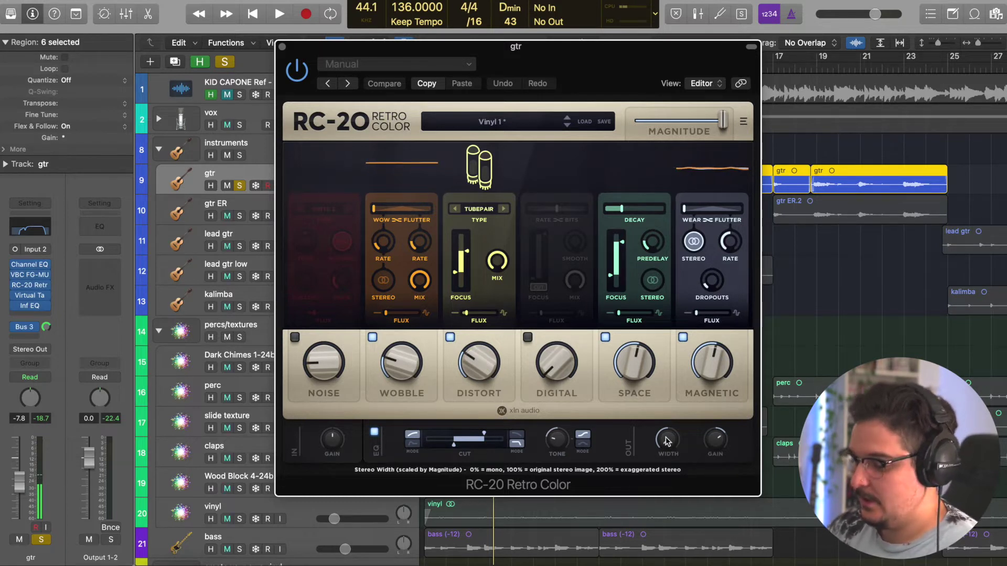
{"action": "left_click", "coordinate": [282, 46]}
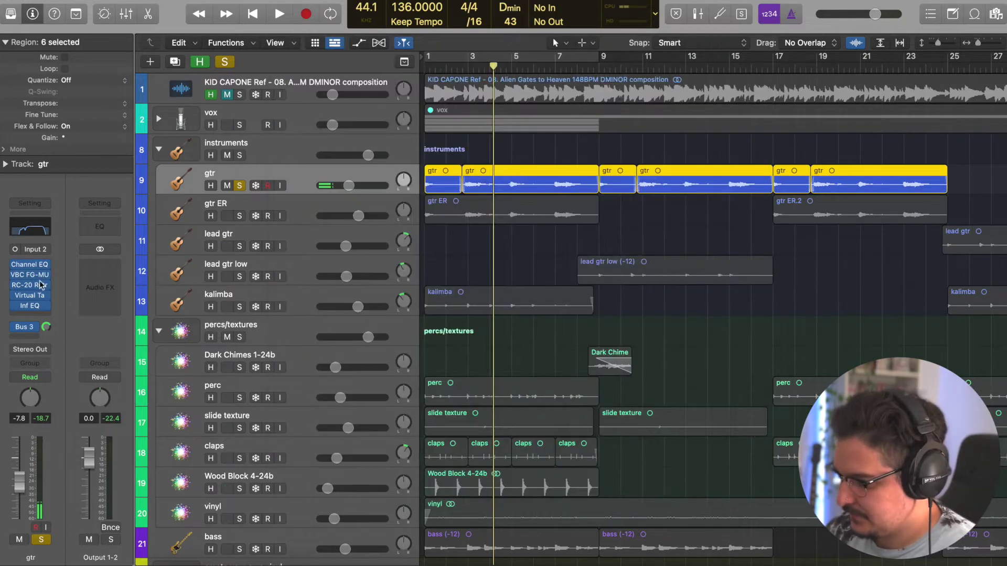
Examine the Virtual Tape Machines and Infinity EQ settings on the gtr track and close both plug-in windows.
{"action": "left_click", "coordinate": [30, 295]}
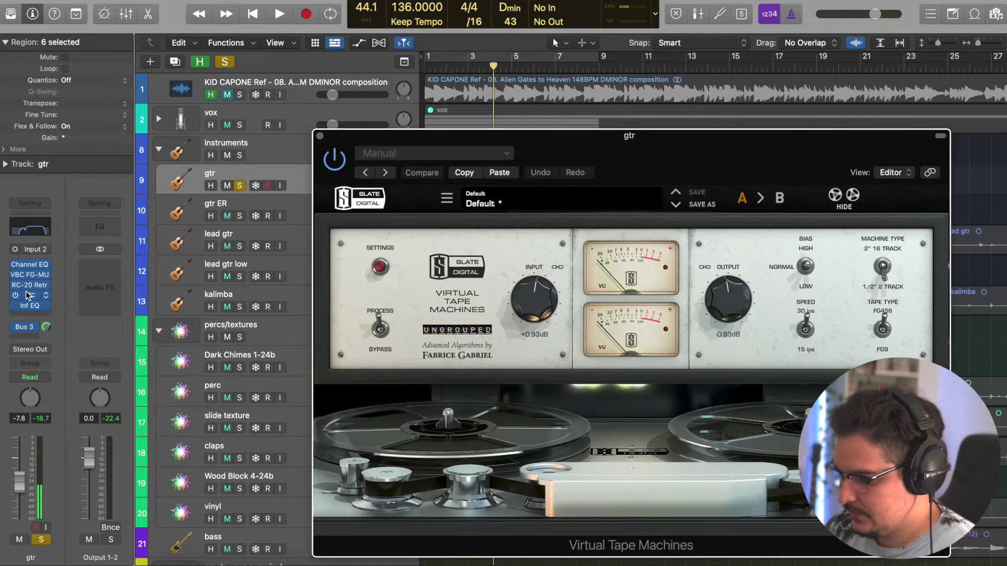
{"action": "left_click", "coordinate": [321, 136]}
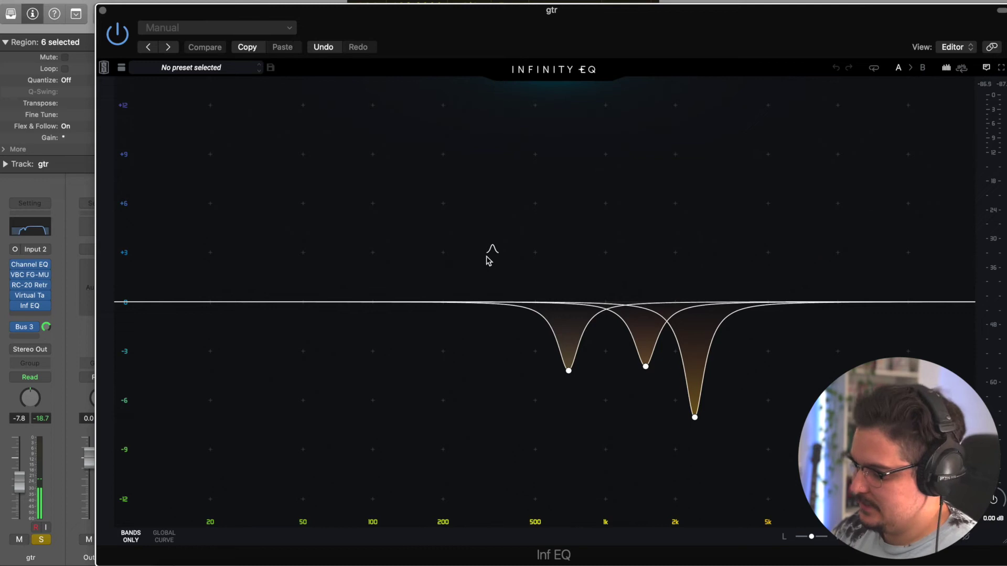
{"action": "key", "text": "super+w"}
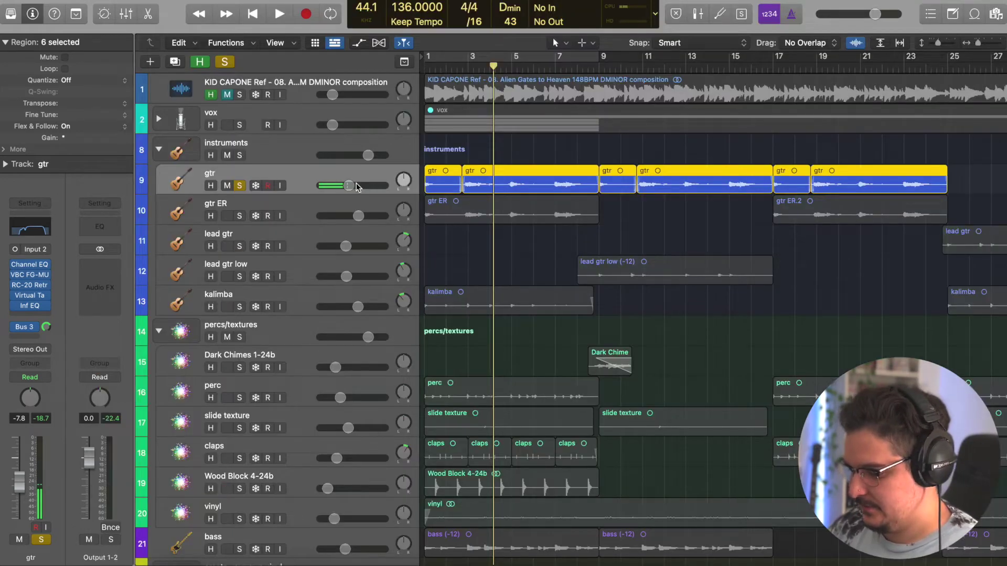
Take the gtr track out of solo and solo the gtr ER track instead.
{"action": "left_click", "coordinate": [239, 186]}
{"action": "left_click", "coordinate": [273, 205]}
{"action": "left_click", "coordinate": [239, 216]}
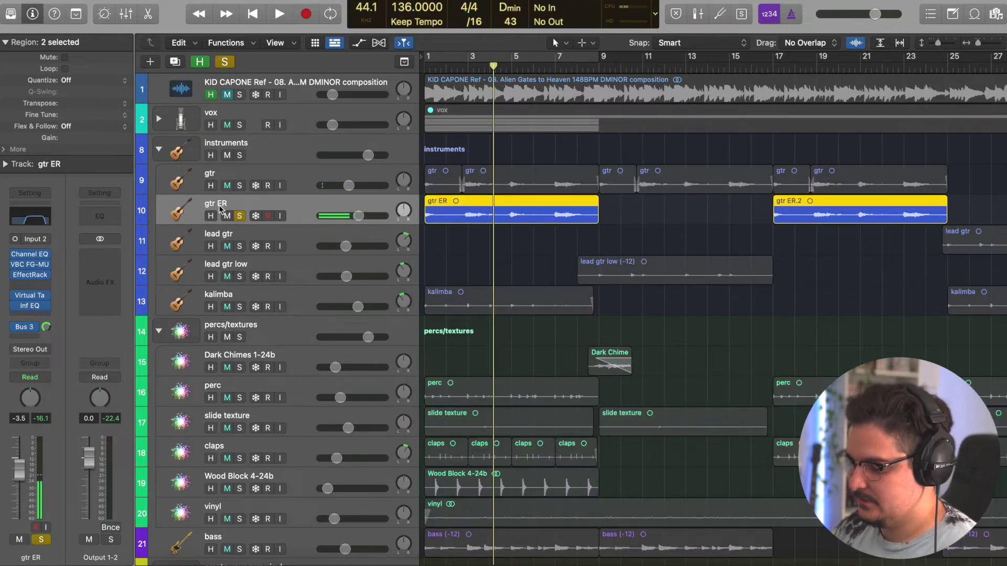
Open EffectRack on gtr ER and browse the user presets in MF Effect Rack Presets A without loading another one.
{"action": "mouse_move", "coordinate": [32, 278]}
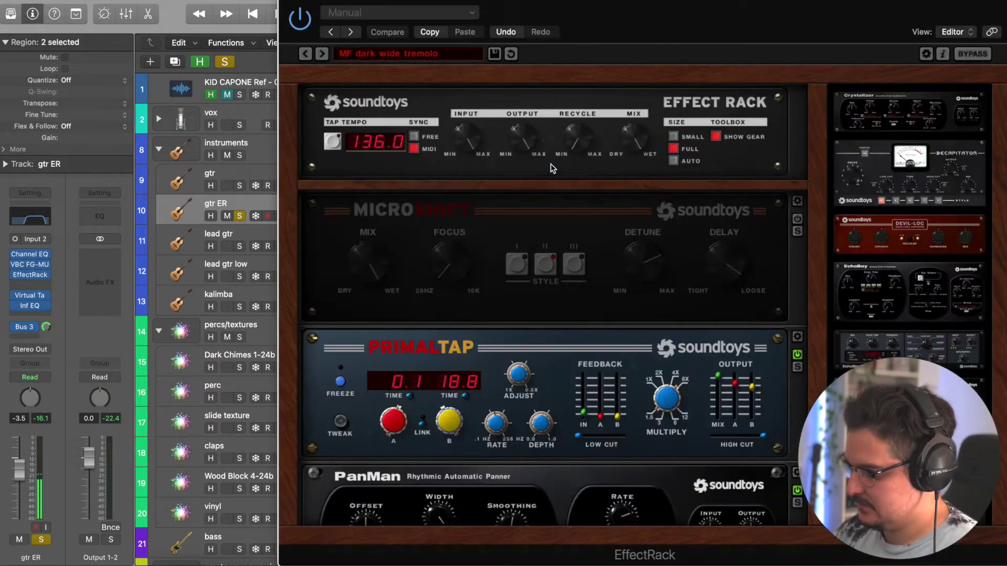
{"action": "left_click", "coordinate": [388, 54]}
{"action": "mouse_move", "coordinate": [403, 178]}
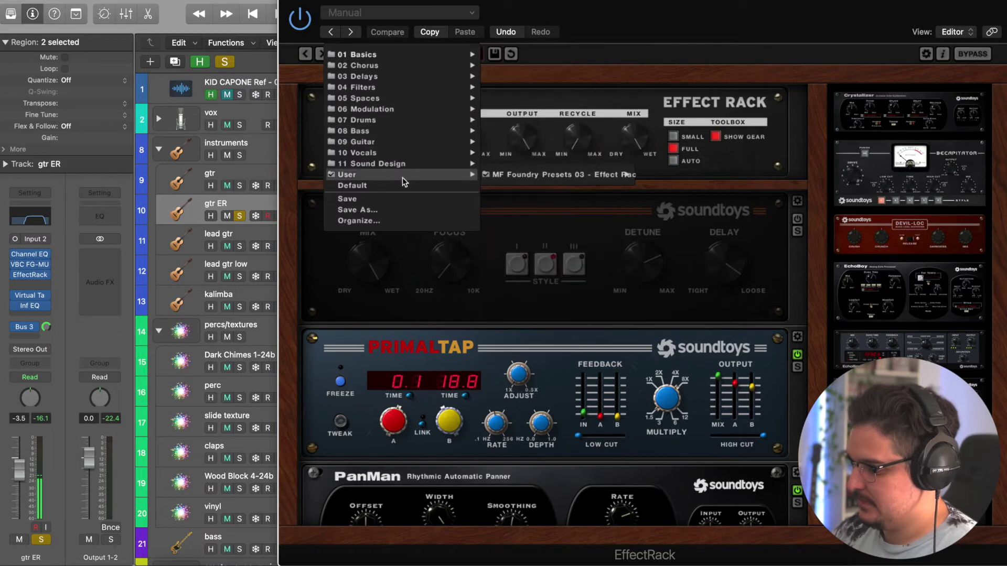
{"action": "mouse_move", "coordinate": [577, 178]}
{"action": "mouse_move", "coordinate": [661, 175]}
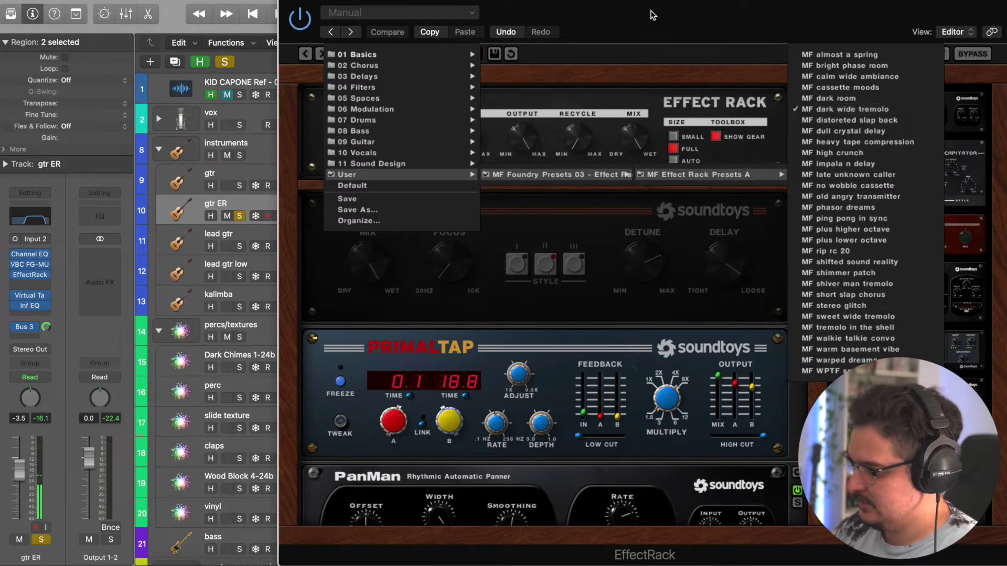
{"action": "left_click", "coordinate": [574, 48]}
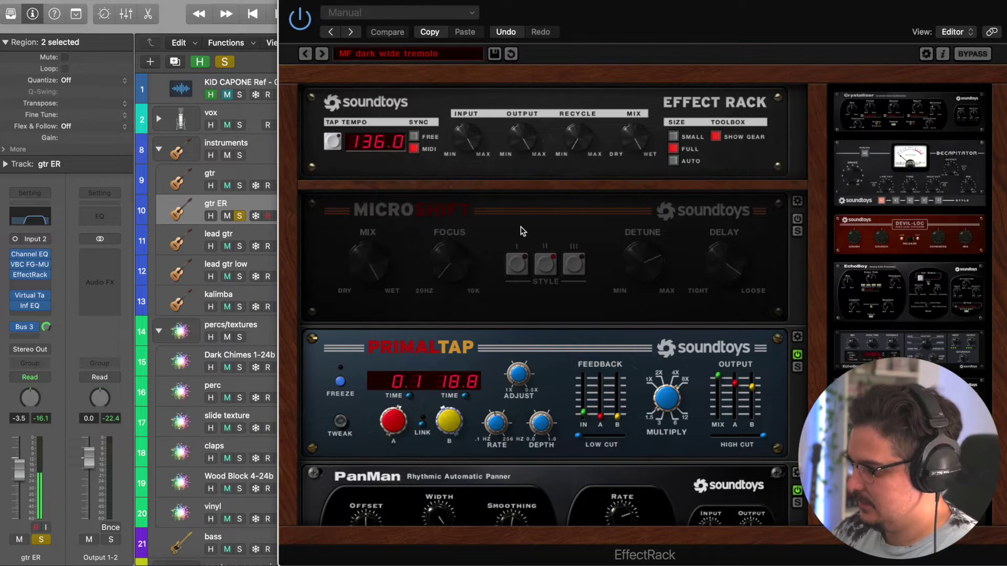
Inspect the PanMan, EchoBoy Jr. and Radiator modules in the rack, flipping Radiator's Noisy/Clean switch and restoring it.
{"action": "scroll", "coordinate": [522, 235], "scroll_direction": "down", "scroll_amount": 3}
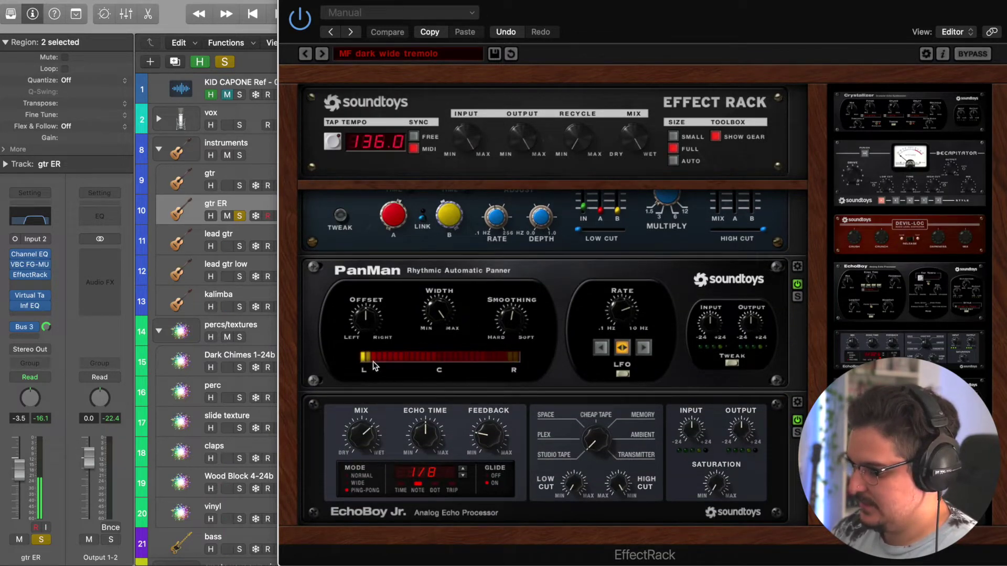
{"action": "scroll", "coordinate": [470, 359], "scroll_direction": "up", "scroll_amount": 5}
{"action": "scroll", "coordinate": [467, 354], "scroll_direction": "down", "scroll_amount": 10}
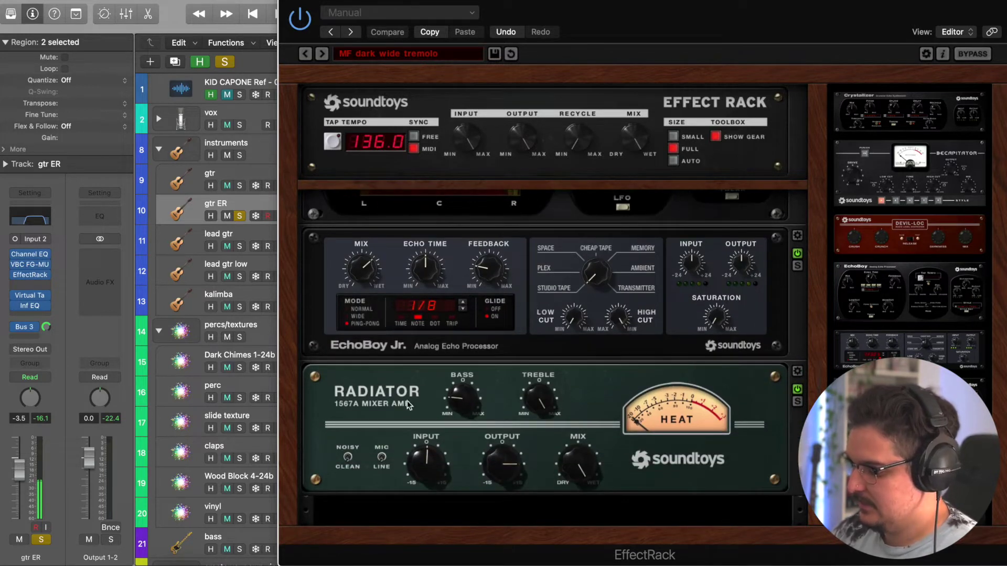
{"action": "left_click", "coordinate": [348, 459]}
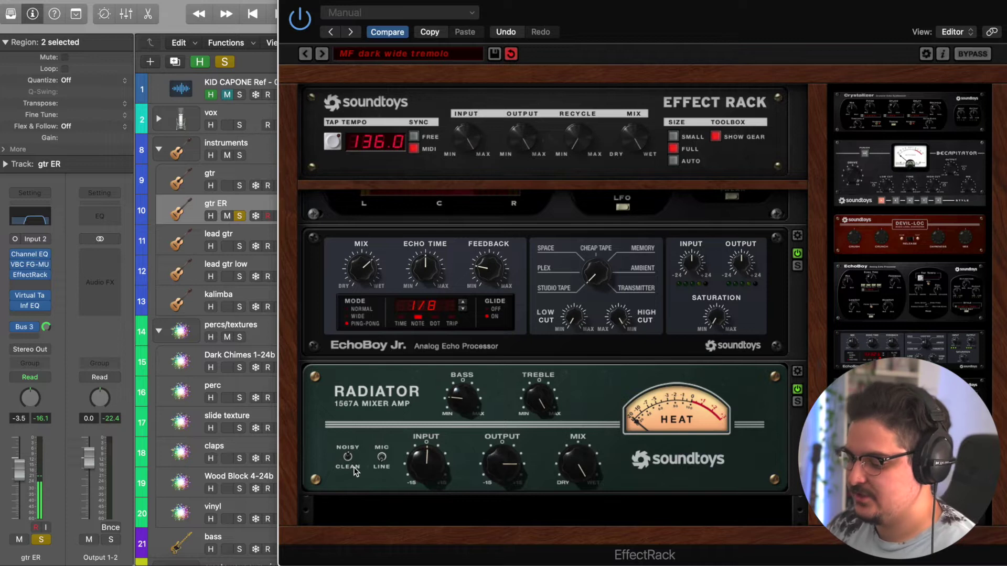
{"action": "left_click", "coordinate": [348, 459]}
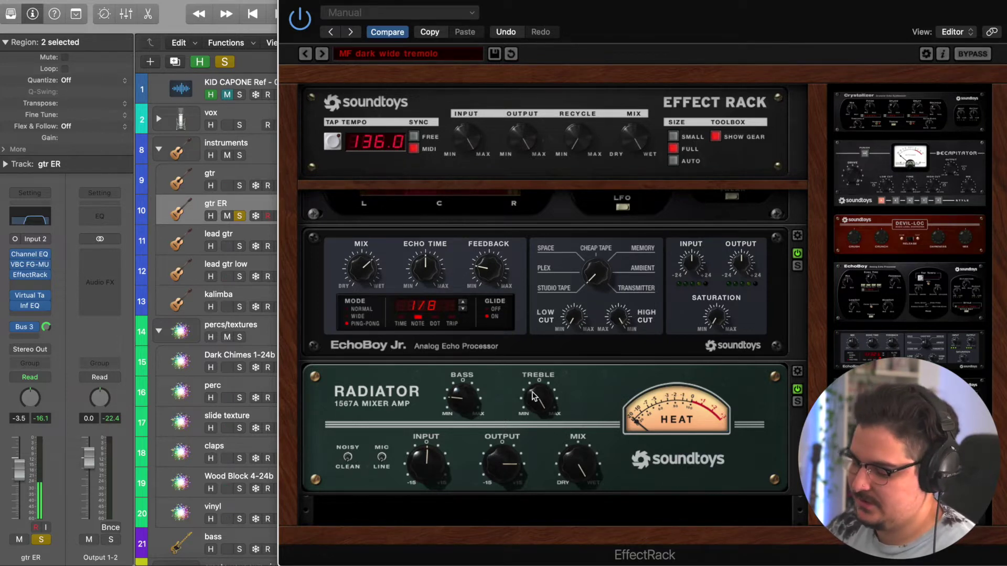
Audition gtr ER while watching the PanMan and PrimalTap modules, and close the EffectRack window.
{"action": "scroll", "coordinate": [407, 229], "scroll_direction": "up", "scroll_amount": 5}
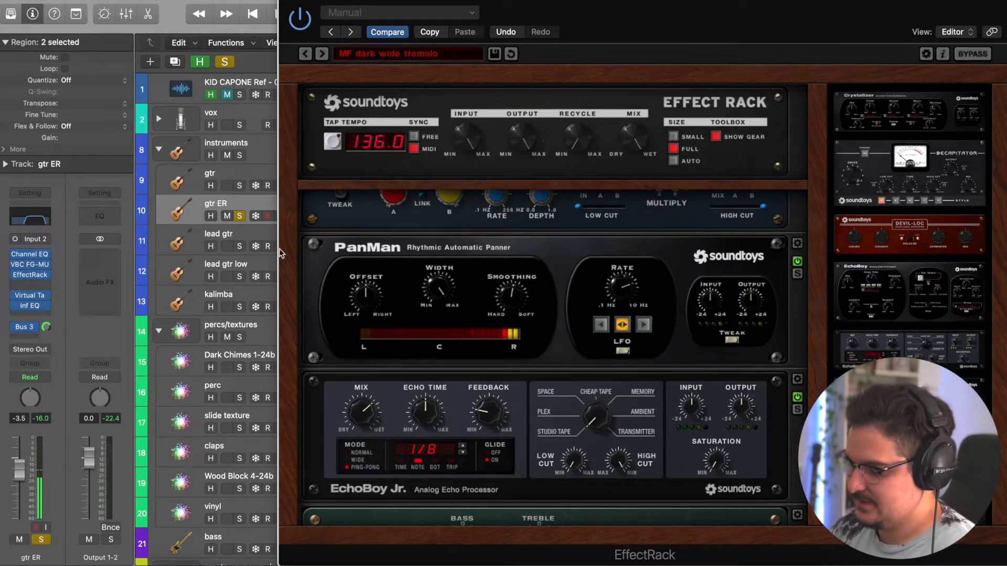
{"action": "key", "text": "space"}
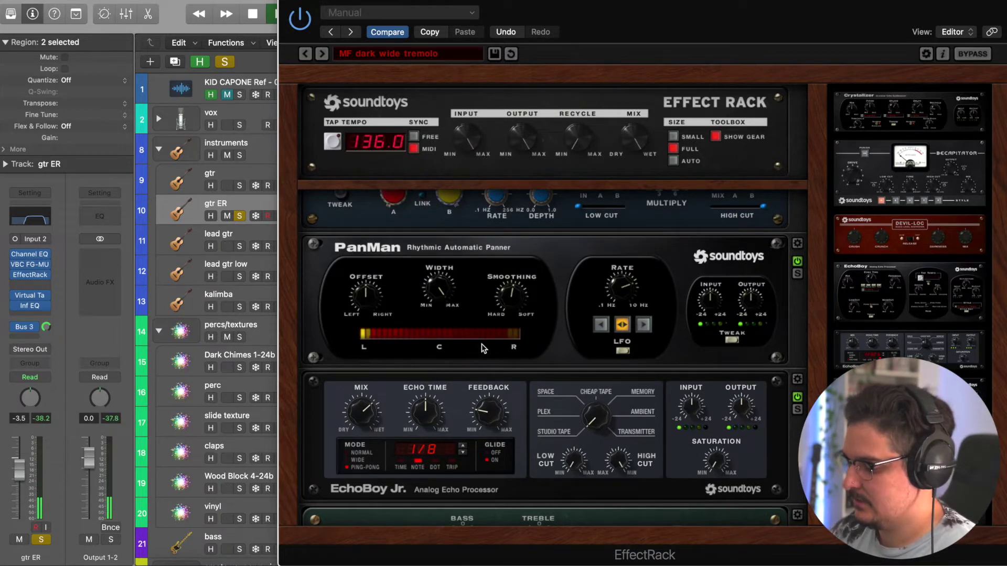
{"action": "scroll", "coordinate": [483, 348], "scroll_direction": "up", "scroll_amount": 5}
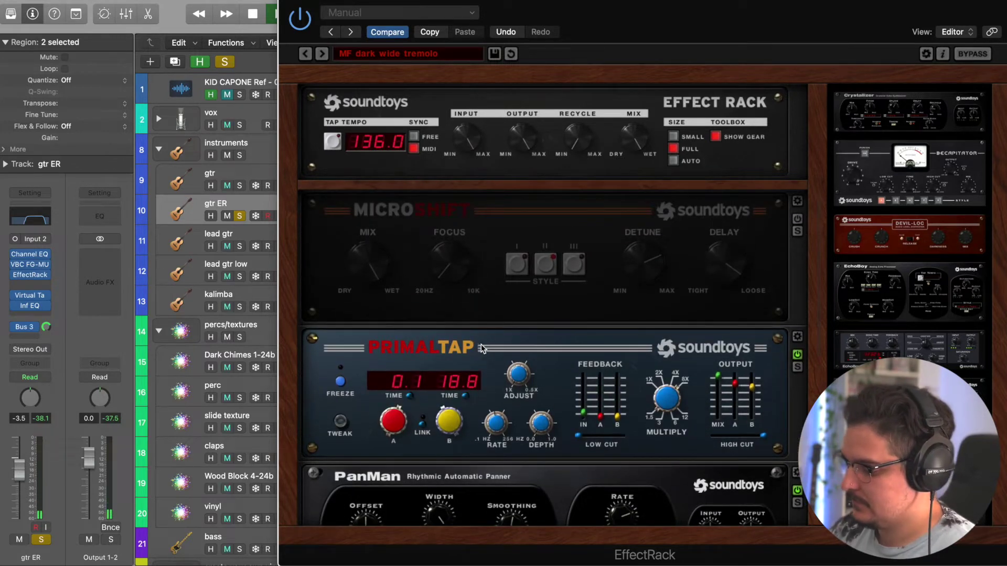
{"action": "left_click", "coordinate": [287, 1]}
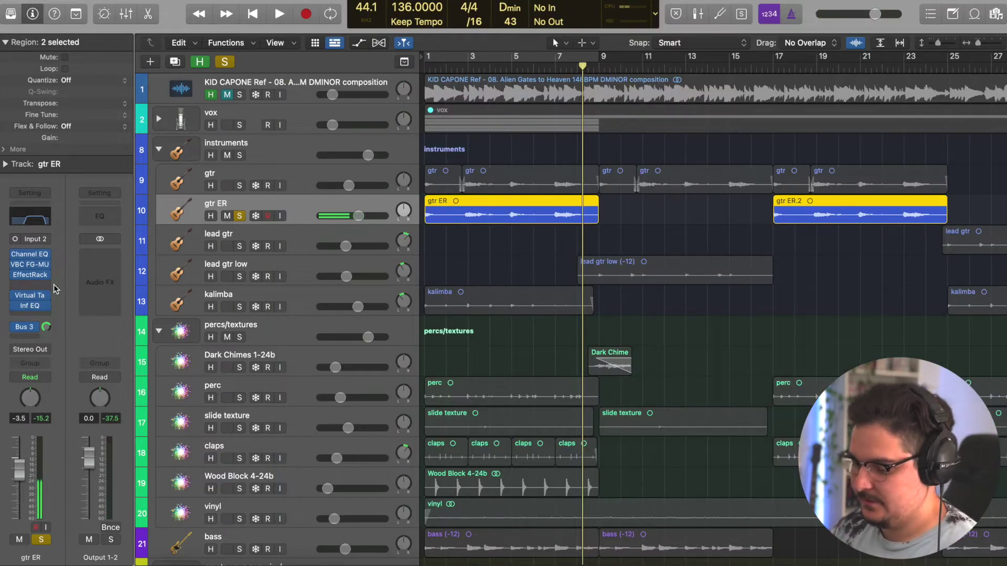
Take gtr ER out of solo and solo the lead gtr and lead gtr low tracks together.
{"action": "left_click", "coordinate": [294, 181]}
{"action": "left_click", "coordinate": [229, 213]}
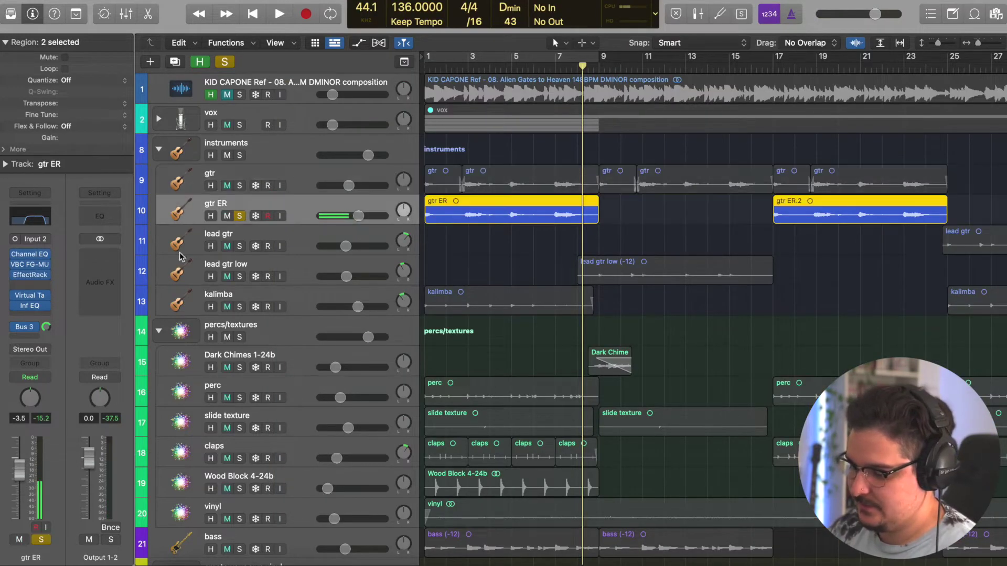
{"action": "left_click", "coordinate": [239, 215]}
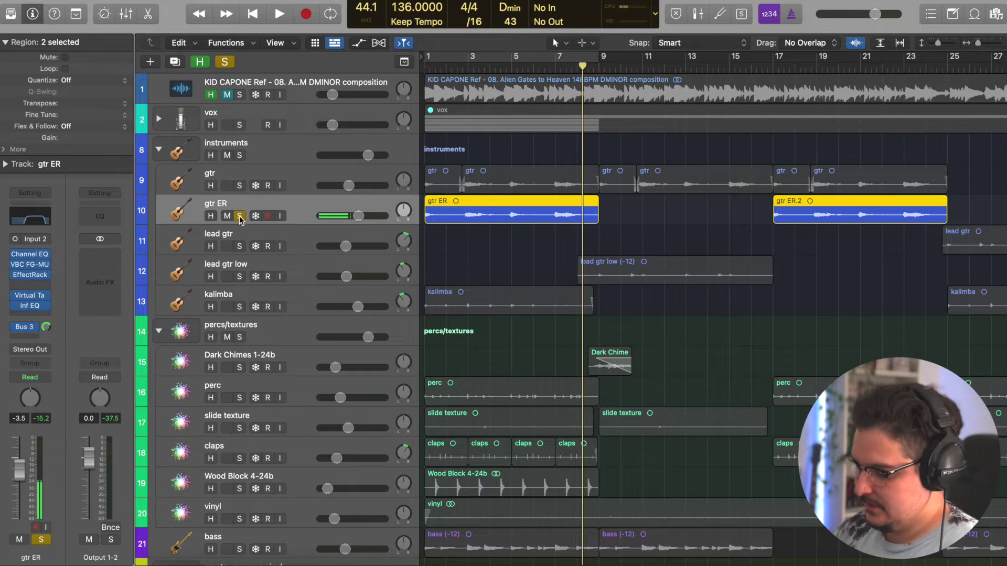
{"action": "left_click", "coordinate": [316, 234]}
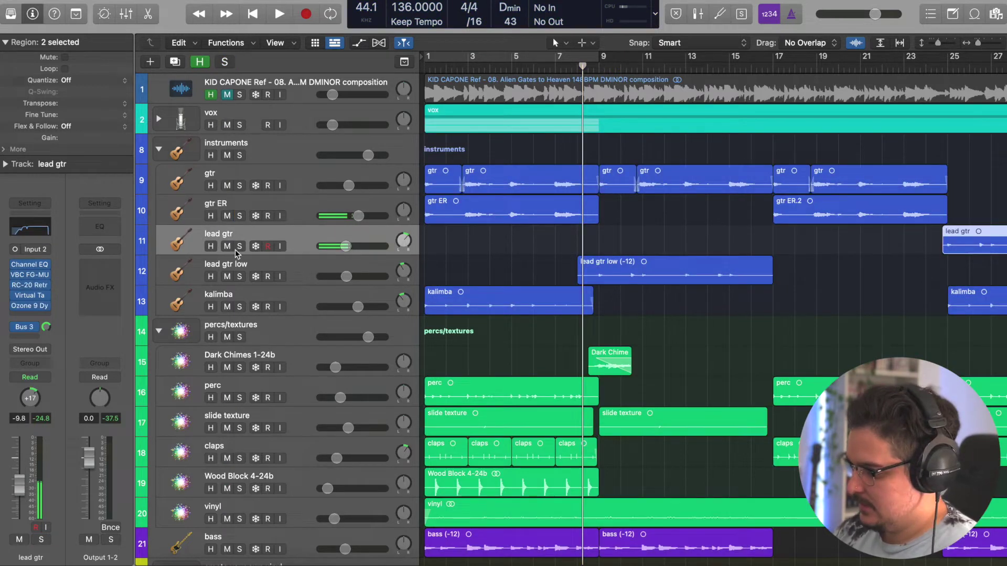
{"action": "left_click", "coordinate": [239, 246]}
{"action": "left_click", "coordinate": [239, 276]}
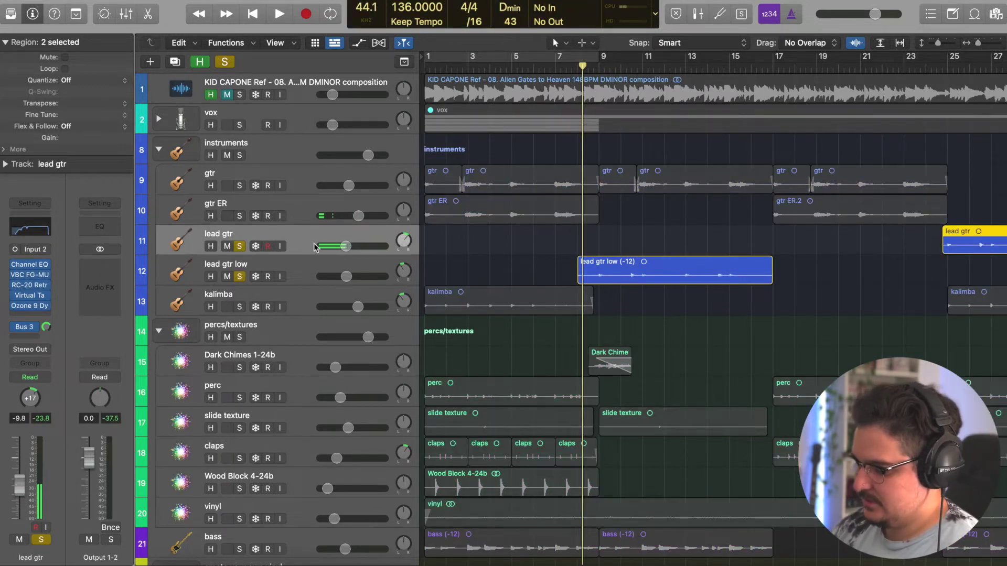
Place the playhead at bar 33, where the lead gtr and lead gtr low regions begin together.
{"action": "key", "text": "super+Left"}
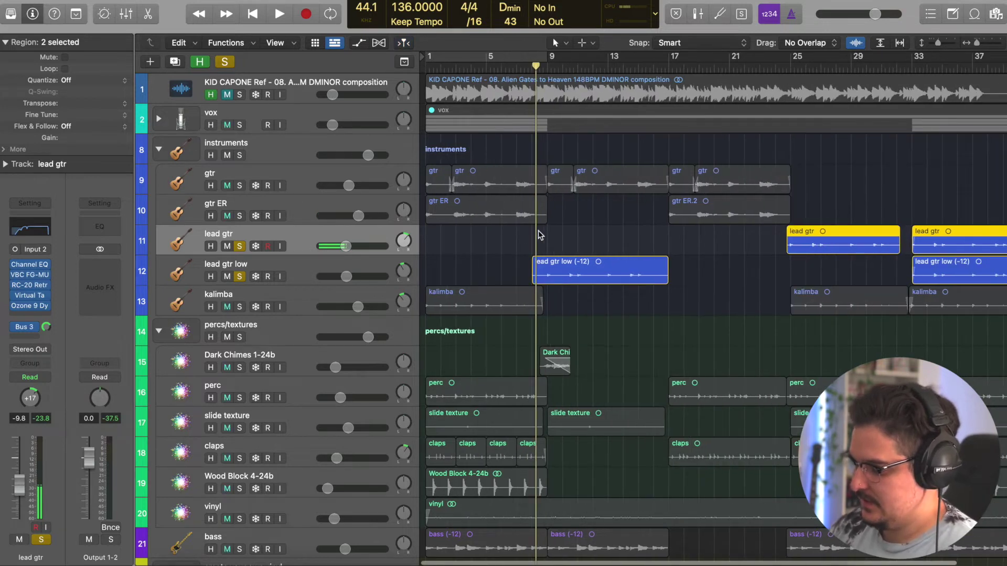
{"action": "scroll", "coordinate": [682, 251], "scroll_direction": "right", "scroll_amount": 3}
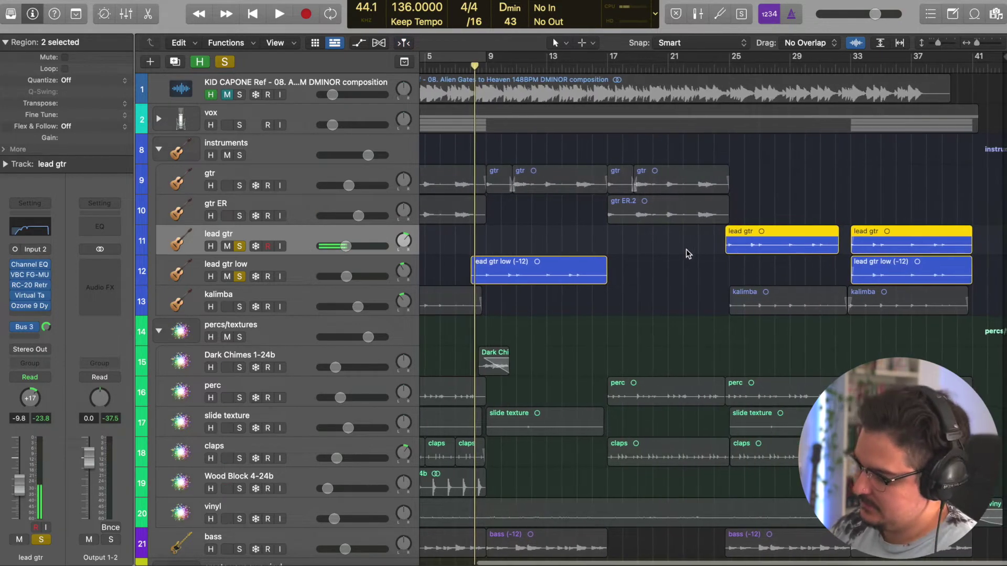
{"action": "left_click", "coordinate": [853, 66]}
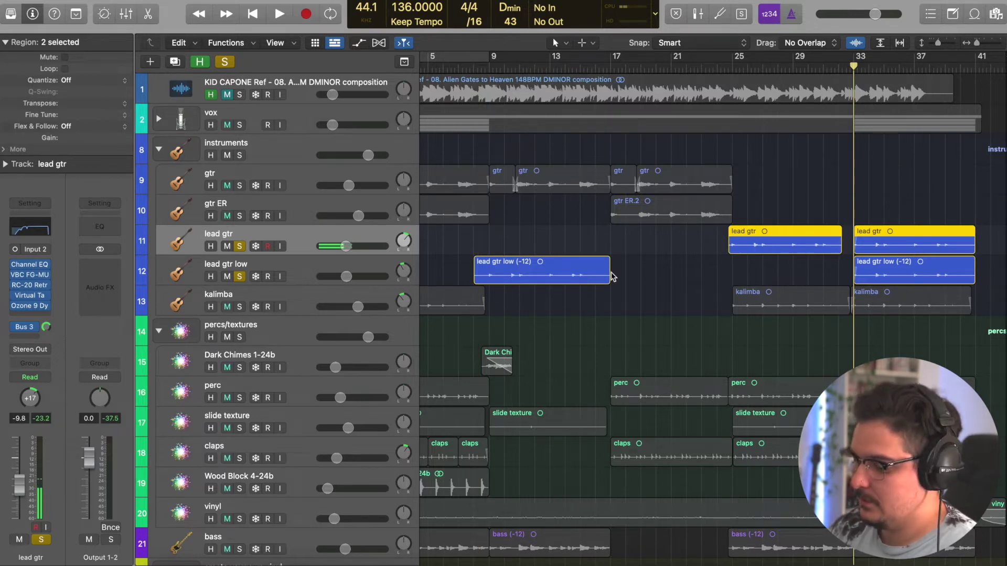
Stop the lead guitar audition and inspect the Channel EQ and VBC FG-MU compressor on lead gtr.
{"action": "key", "text": "space"}
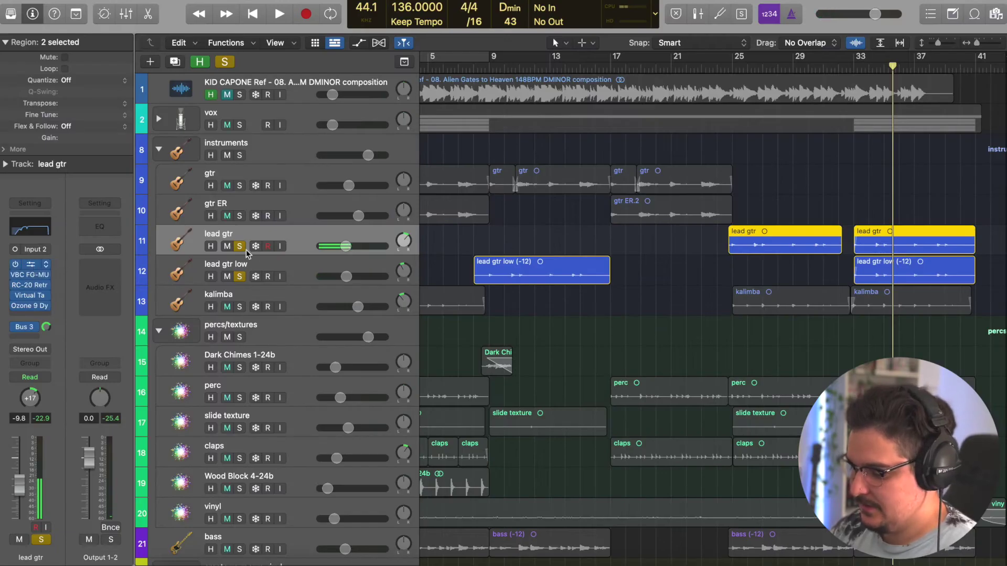
{"action": "left_click", "coordinate": [30, 264]}
{"action": "left_click", "coordinate": [320, 137]}
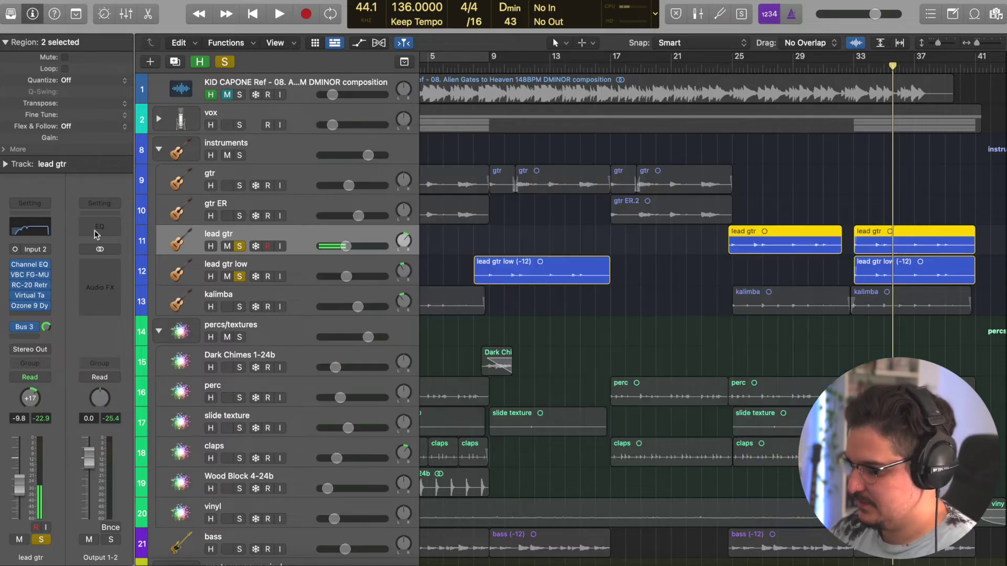
{"action": "left_click", "coordinate": [36, 276]}
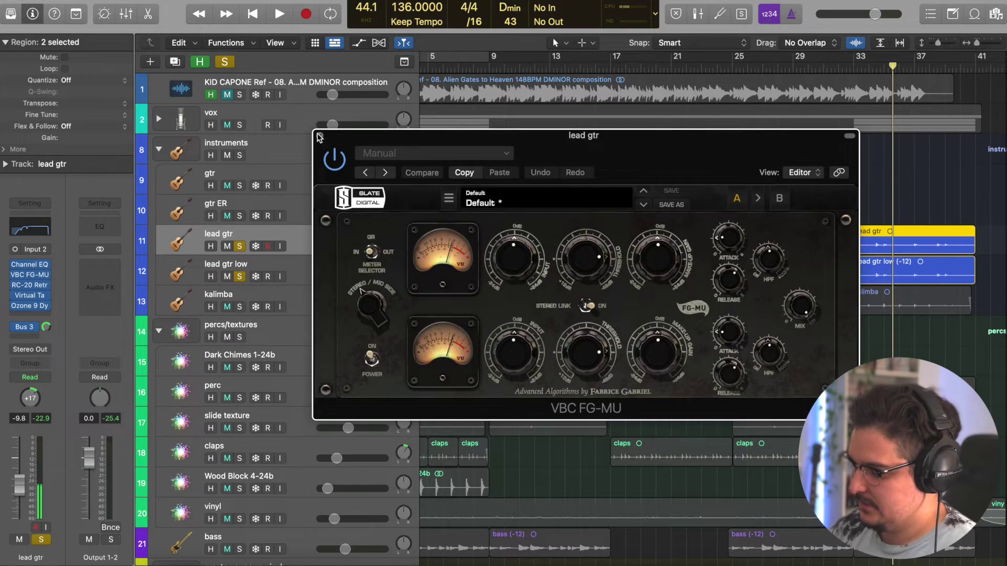
{"action": "left_click", "coordinate": [37, 276]}
Inspect RC-20 Retro Color on lead gtr, declining its quick tour, and close the plug-in window.
{"action": "left_click", "coordinate": [32, 285]}
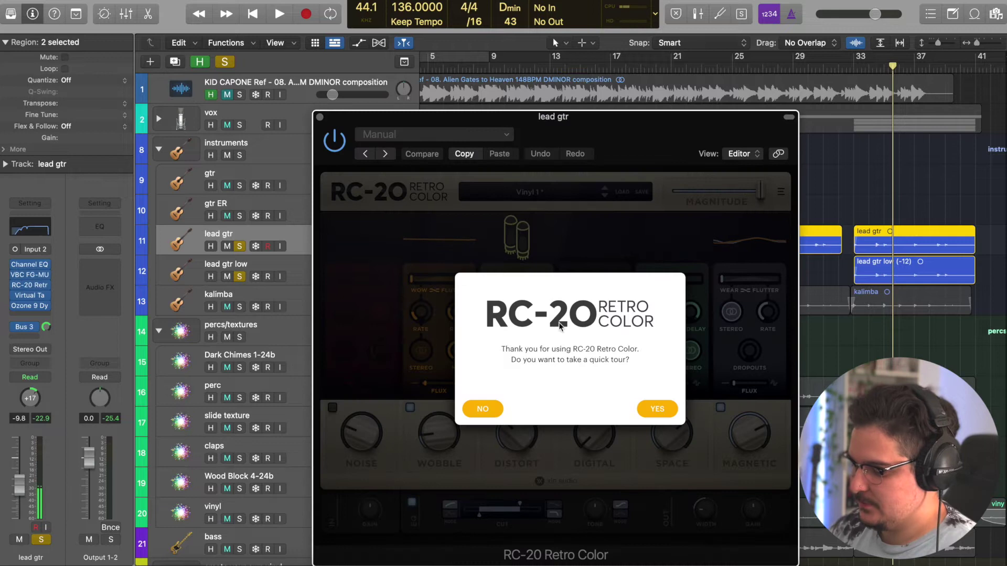
{"action": "left_click", "coordinate": [483, 408]}
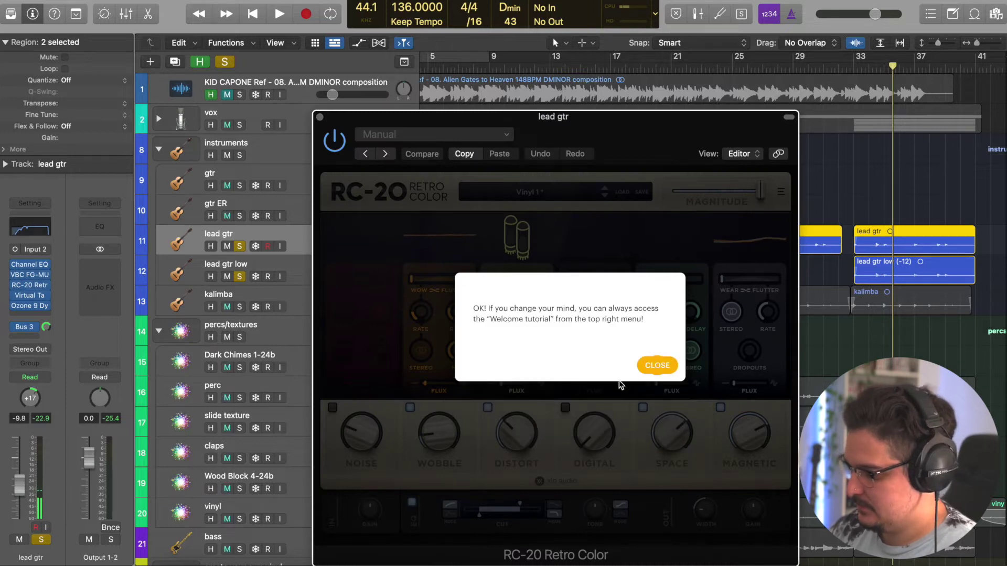
{"action": "left_click", "coordinate": [657, 366]}
{"action": "left_click_drag", "start_coordinate": [641, 142], "coordinate": [659, 62]}
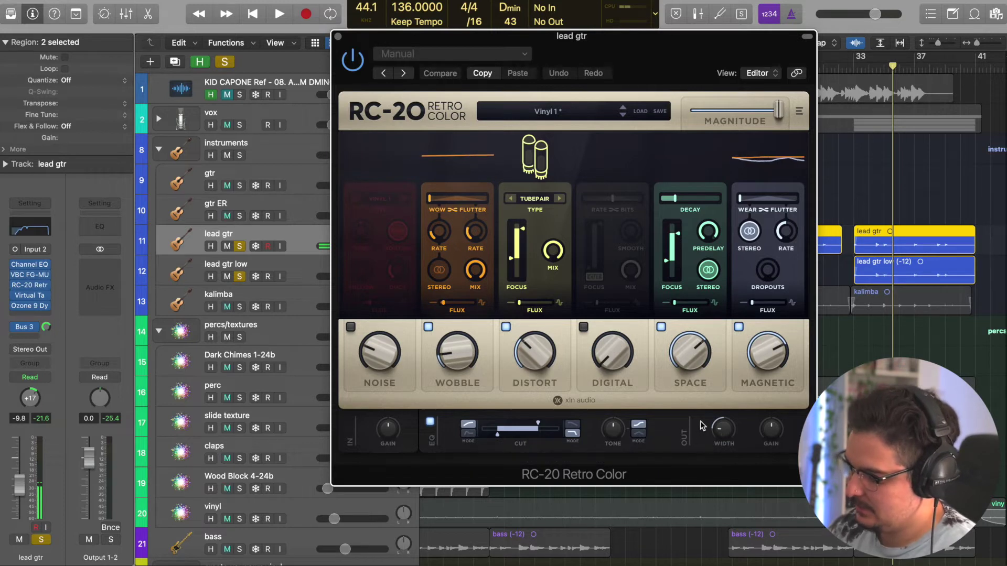
{"action": "left_click", "coordinate": [338, 37]}
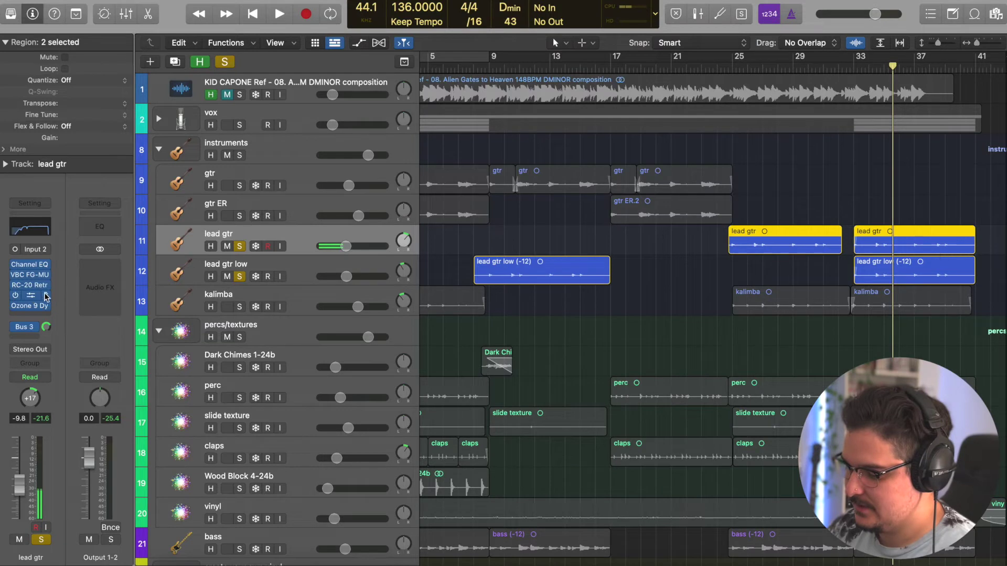
Inspect the Virtual Tape Machines and Ozone 9 Dynamic EQ plug-ins on lead gtr, closing each window.
{"action": "left_click", "coordinate": [30, 295]}
{"action": "left_click_drag", "start_coordinate": [630, 157], "coordinate": [602, 84]}
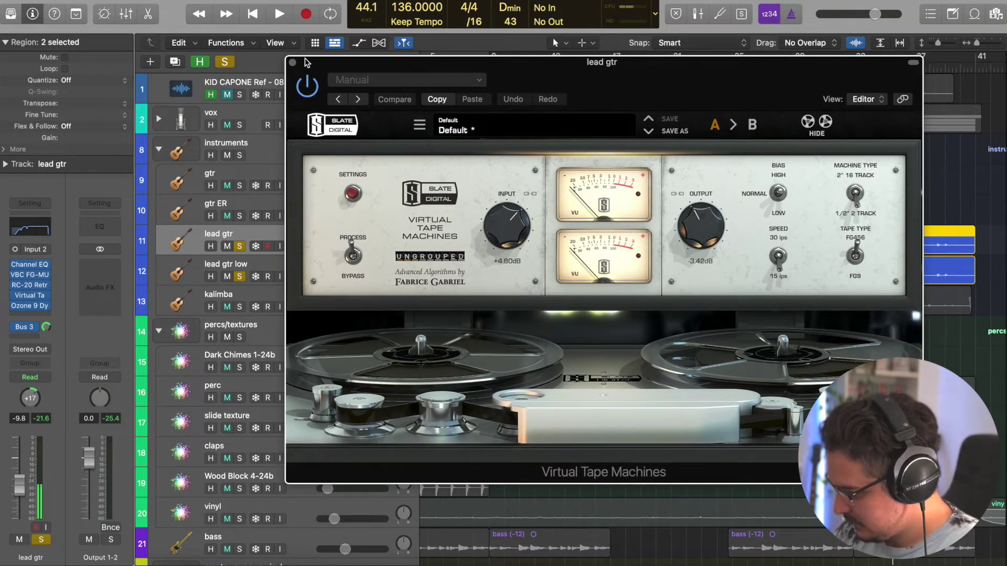
{"action": "left_click", "coordinate": [292, 62]}
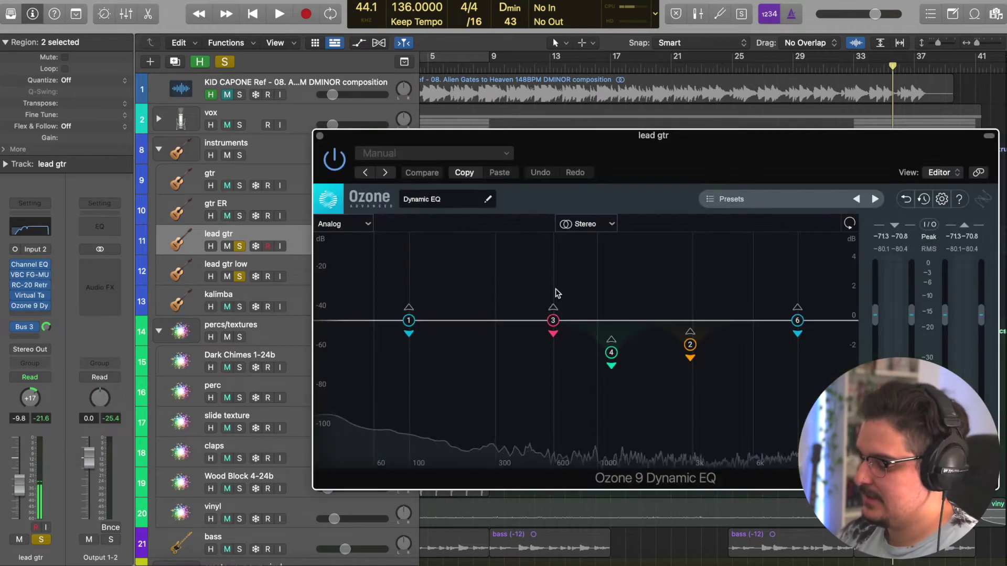
{"action": "left_click", "coordinate": [320, 136]}
Select the lead gtr low track and take both lead gtr and lead gtr low out of solo.
{"action": "left_click", "coordinate": [309, 271]}
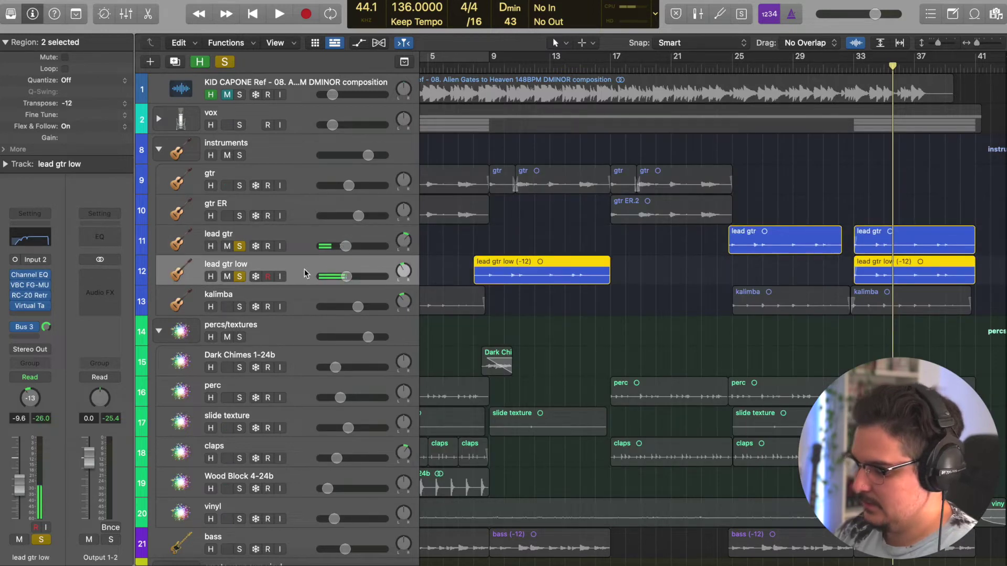
{"action": "left_click", "coordinate": [239, 246]}
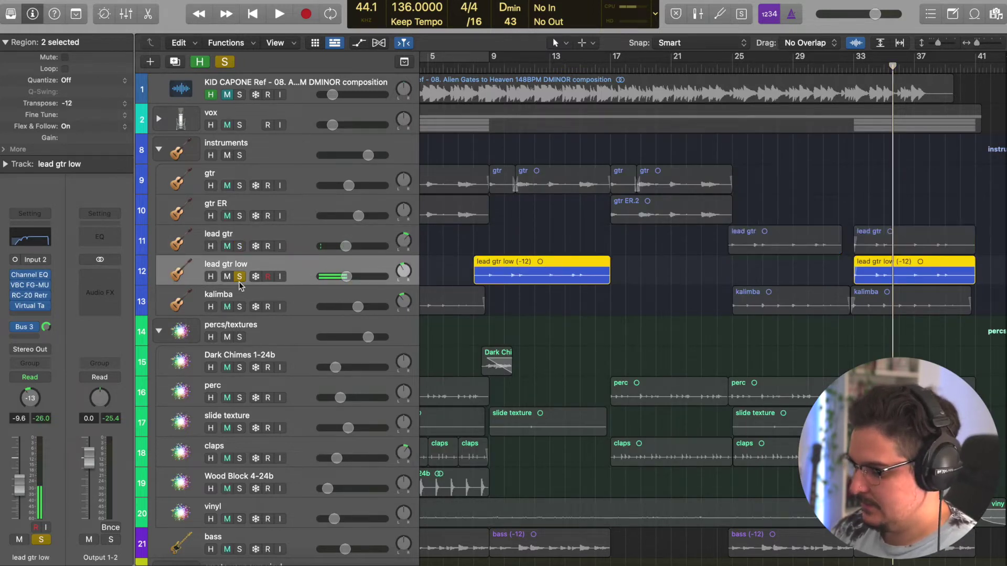
{"action": "left_click", "coordinate": [240, 276]}
Select the kalimba track, set the cycle range around its first region from bar 1 to 9, and solo the track.
{"action": "scroll", "coordinate": [326, 236], "scroll_direction": "down", "scroll_amount": 3}
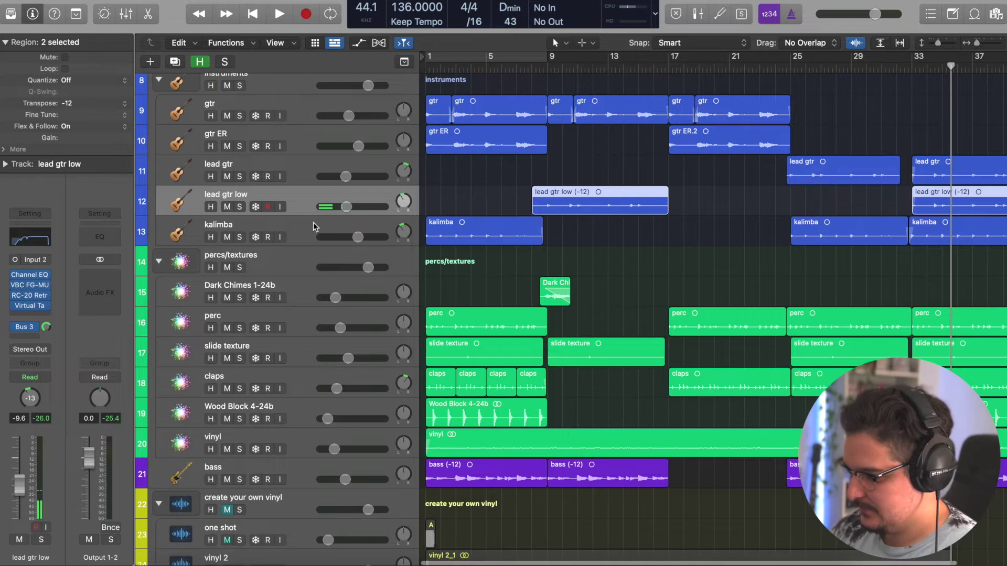
{"action": "left_click", "coordinate": [327, 236]}
{"action": "key", "text": "shift+d"}
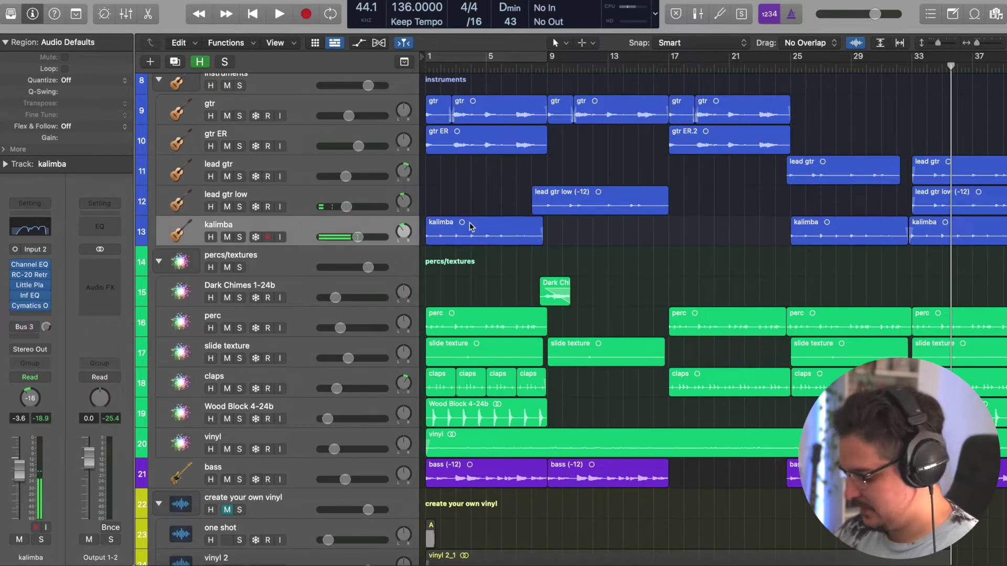
{"action": "left_click", "coordinate": [470, 235]}
{"action": "key", "text": "u"}
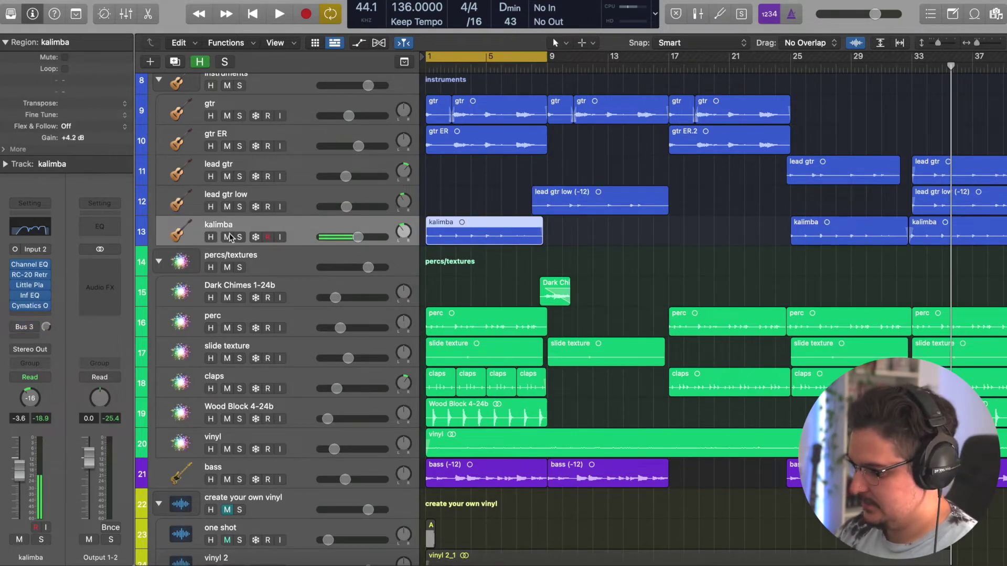
{"action": "left_click", "coordinate": [239, 237]}
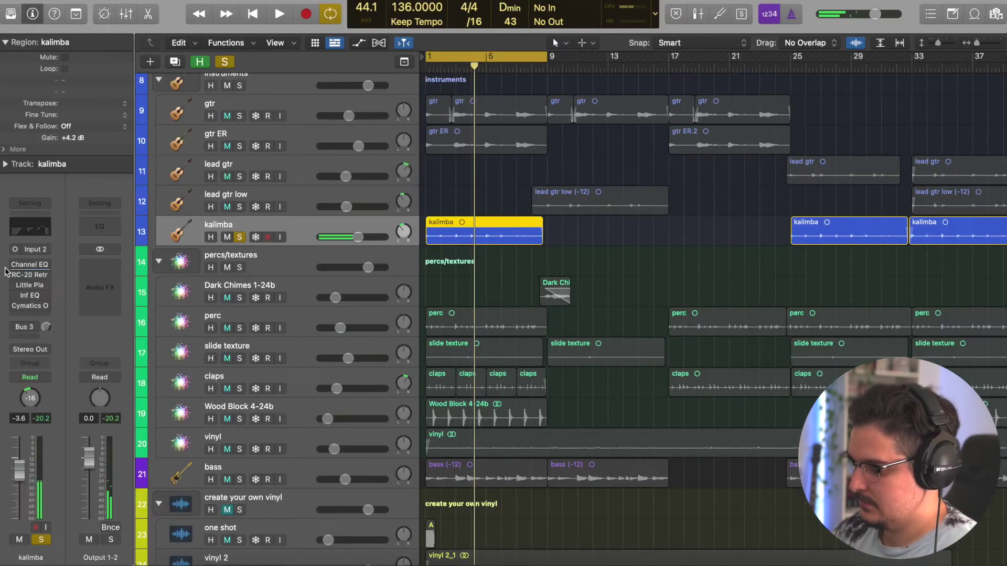
Re-enable the kalimba track's bypassed plug-ins and Bus 3 send, and inspect its Channel EQ curve.
{"action": "left_click_drag", "start_coordinate": [6, 271], "coordinate": [12, 337]}
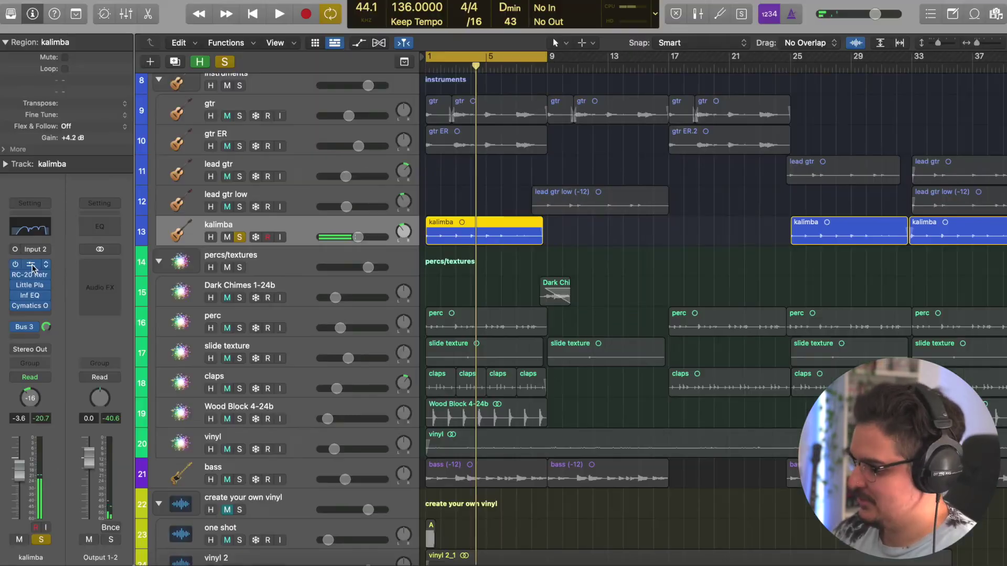
{"action": "key", "text": "e"}
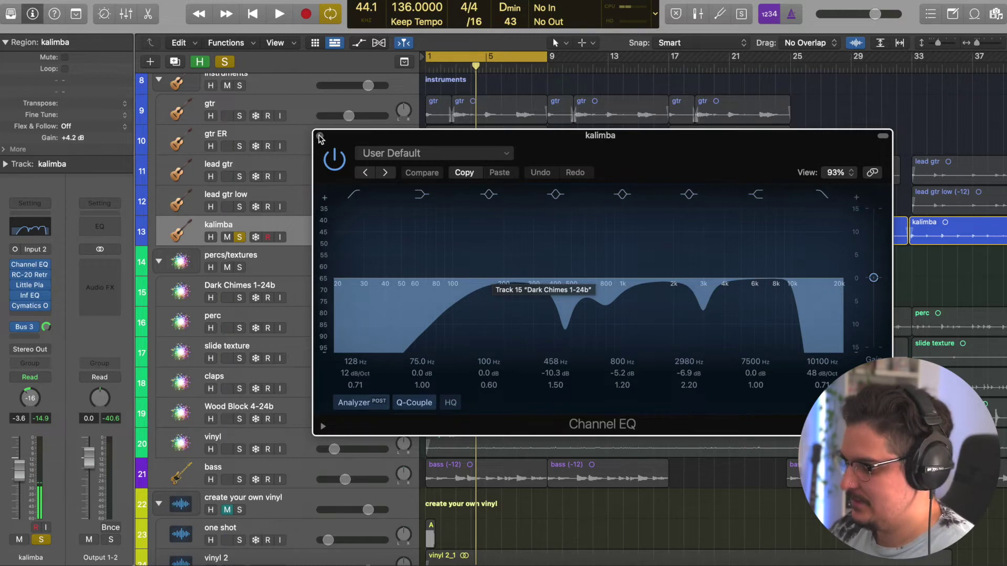
{"action": "left_click", "coordinate": [320, 137]}
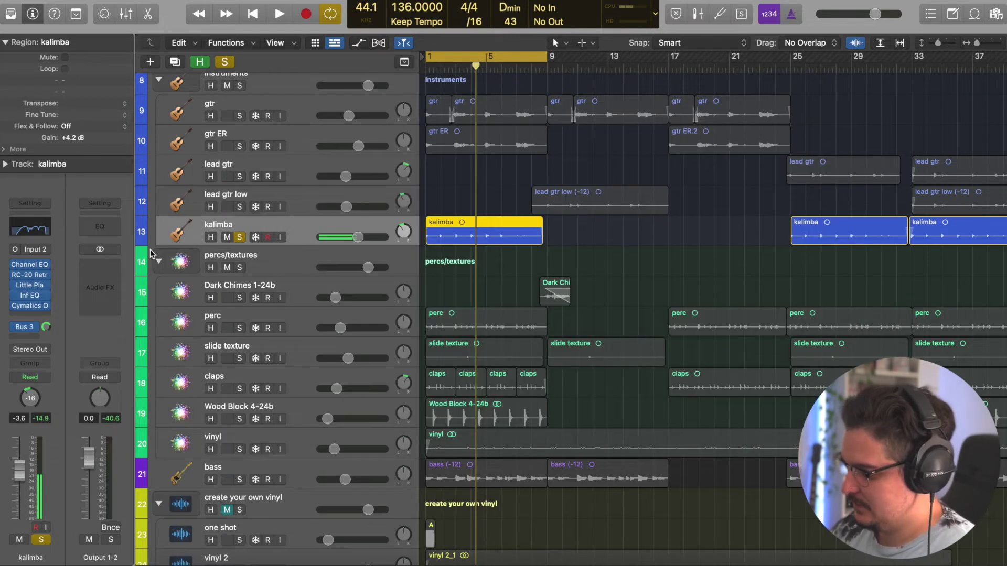
Open RC-20 Retro Color on kalimba, decline its quick tour, and reposition the window to show all modules.
{"action": "left_click", "coordinate": [30, 277]}
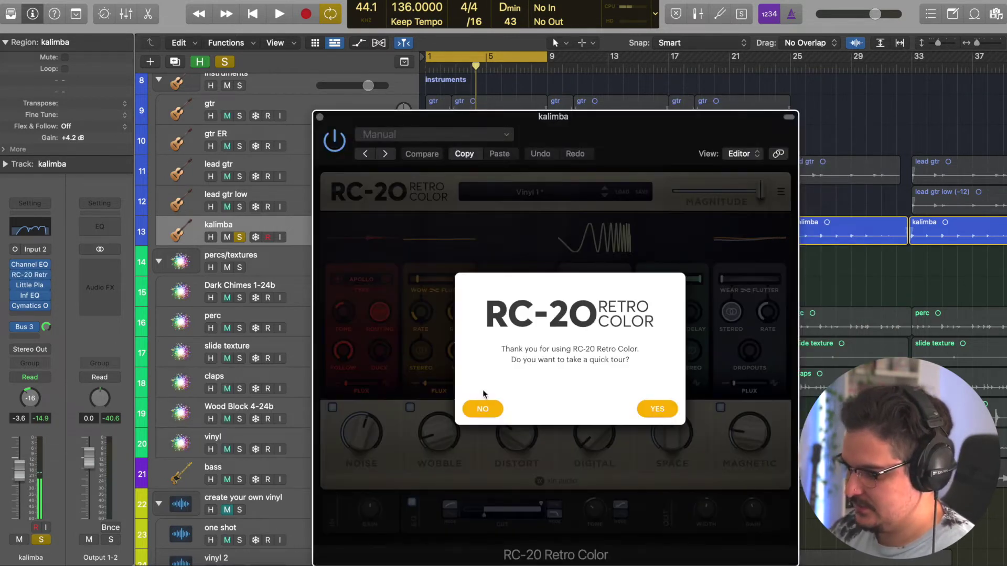
{"action": "left_click", "coordinate": [482, 409]}
{"action": "left_click", "coordinate": [705, 364]}
{"action": "left_click_drag", "start_coordinate": [651, 146], "coordinate": [618, 52]}
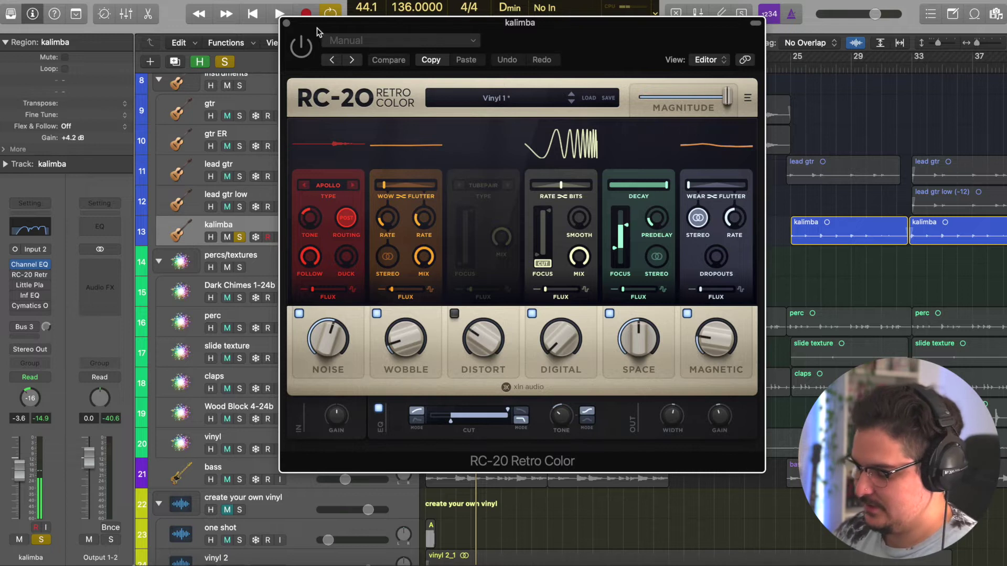
Audition kalimba with RC-20 Retro Color bypassed, switch the plug-in back on, and close its window.
{"action": "key", "text": "space"}
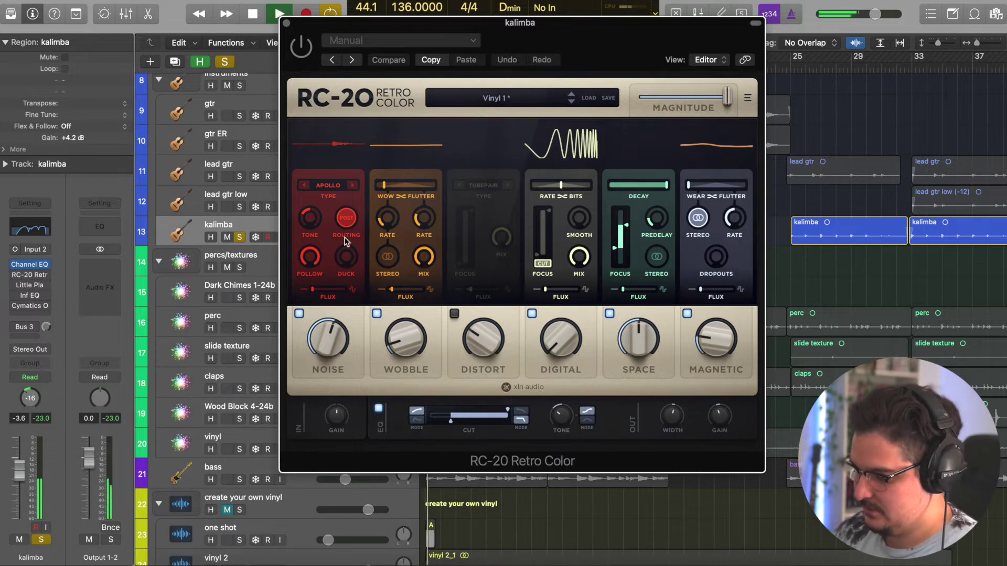
{"action": "key", "text": "space"}
{"action": "left_click", "coordinate": [302, 50]}
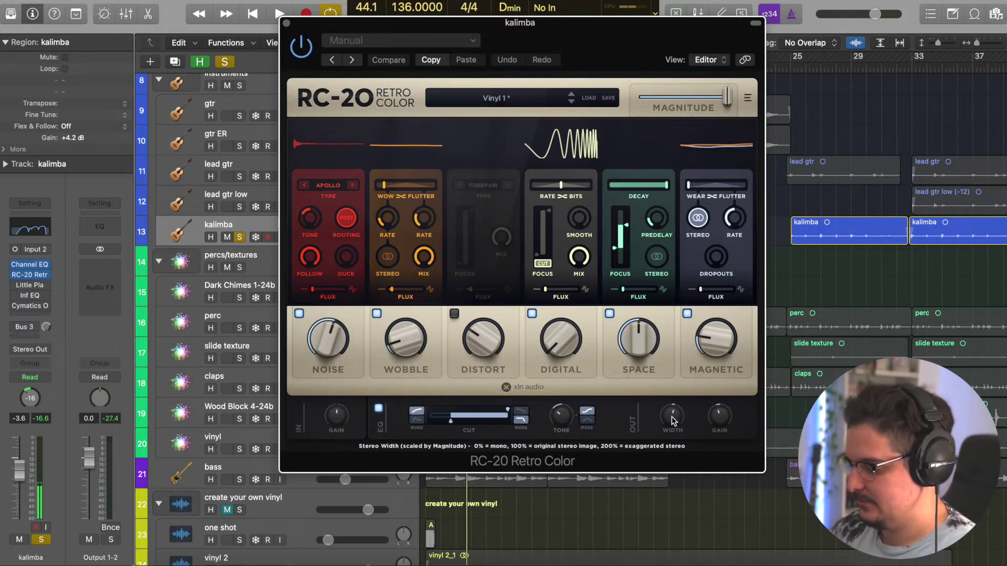
{"action": "left_click", "coordinate": [286, 25]}
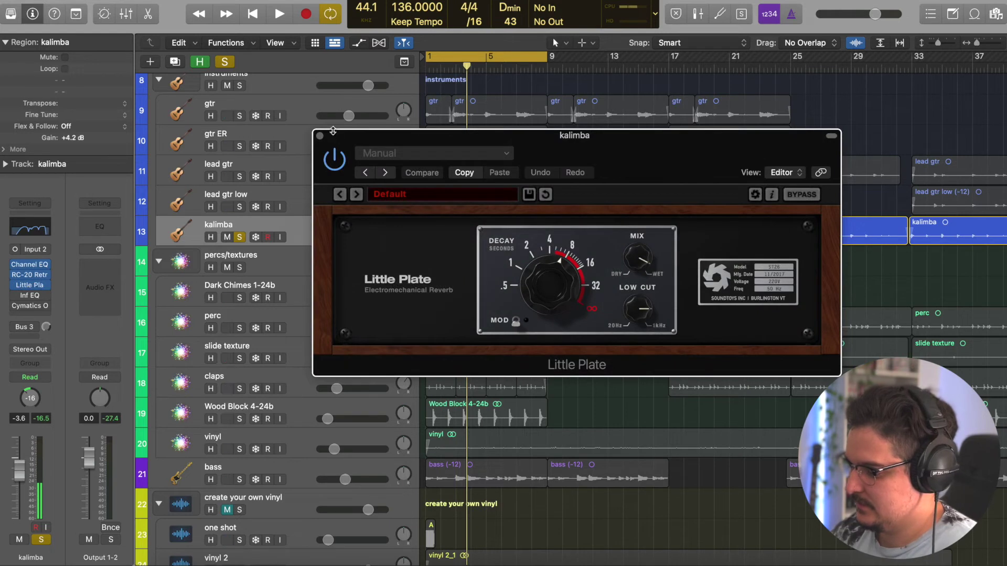
Inspect Little Plate, Infinity EQ and Cymatics Origin on kalimba, auditioning the track with Origin open.
{"action": "left_click", "coordinate": [320, 136]}
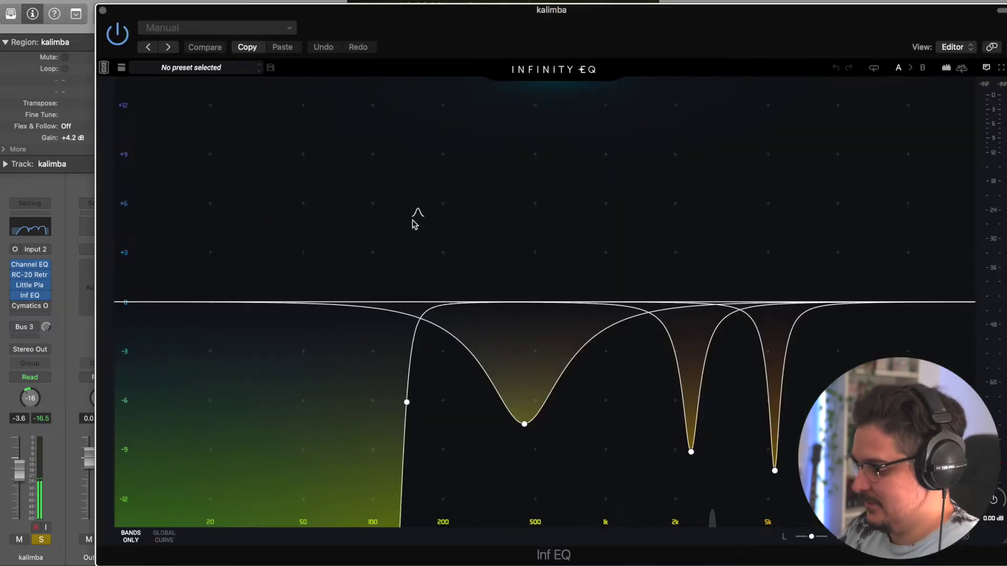
{"action": "left_click", "coordinate": [103, 10]}
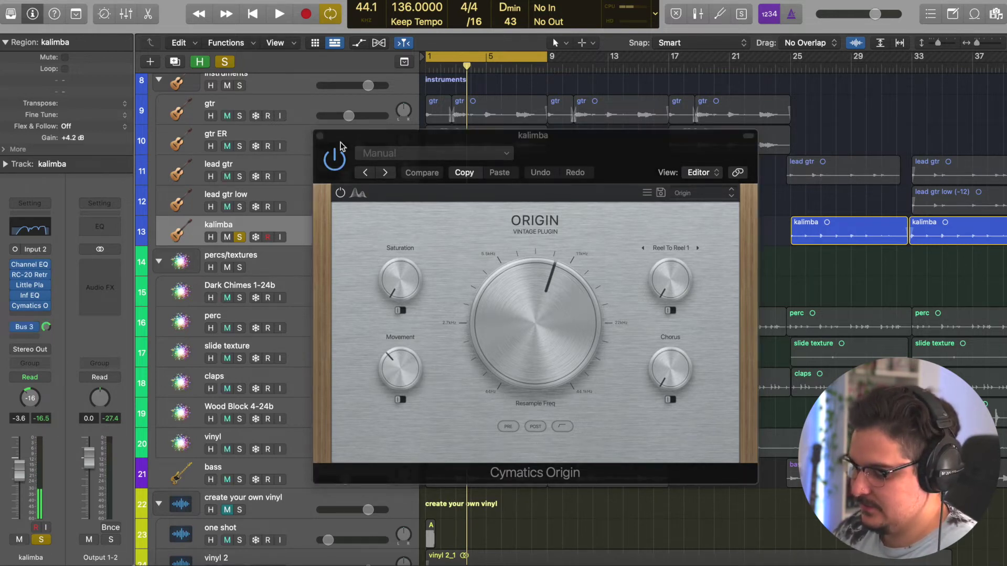
{"action": "key", "text": "space"}
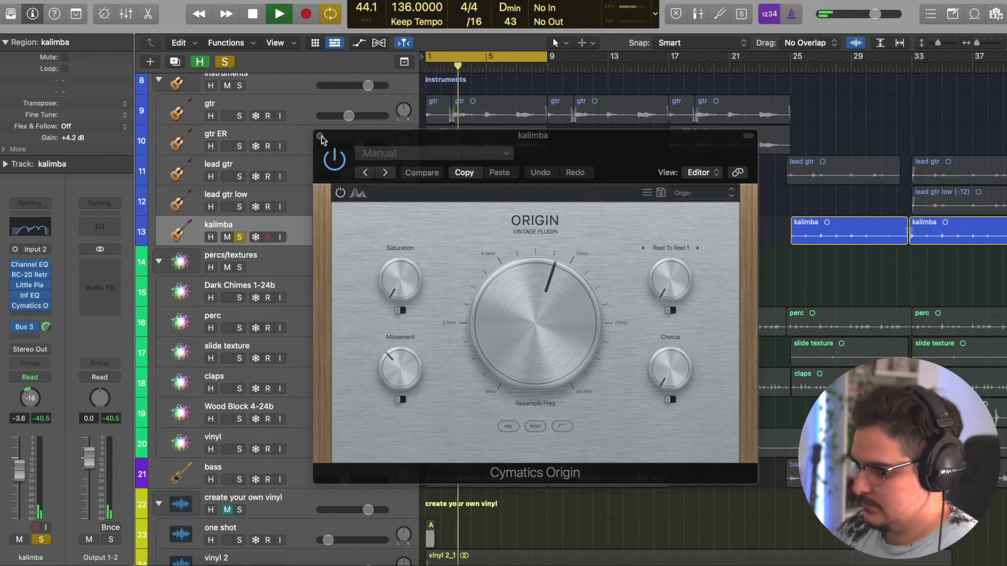
{"action": "key", "text": "space"}
{"action": "left_click", "coordinate": [320, 136]}
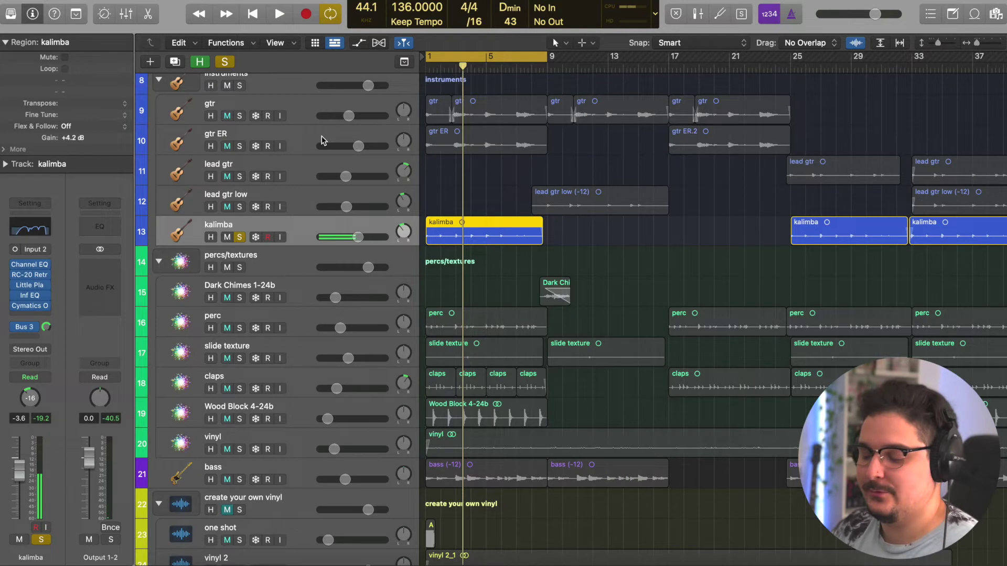
Take kalimba out of solo and solo the Dark Chimes 1-24b track in the percs/textures group.
{"action": "left_click", "coordinate": [240, 237]}
{"action": "left_click", "coordinate": [268, 251]}
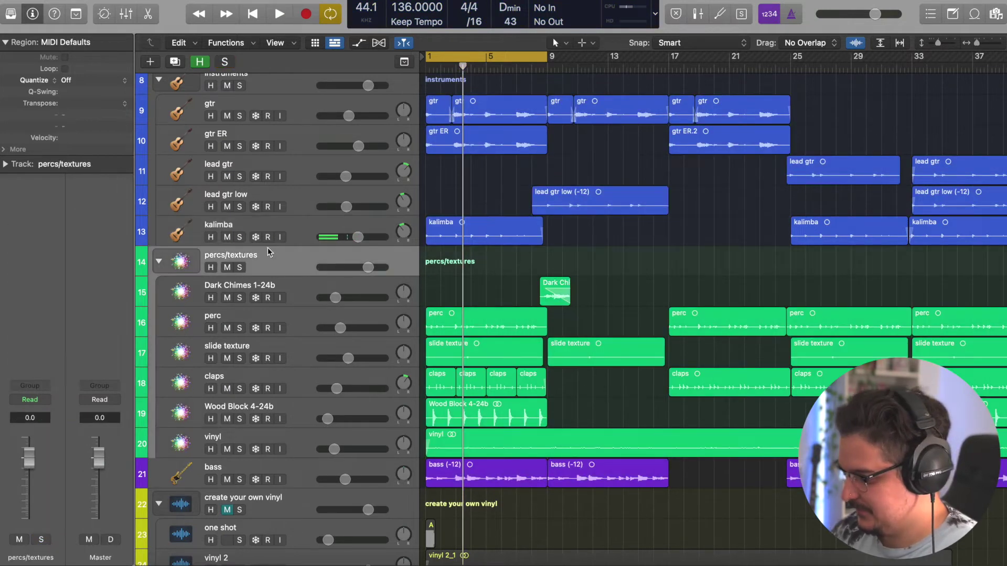
{"action": "scroll", "coordinate": [267, 250], "scroll_direction": "down", "scroll_amount": 3}
{"action": "left_click", "coordinate": [304, 212]}
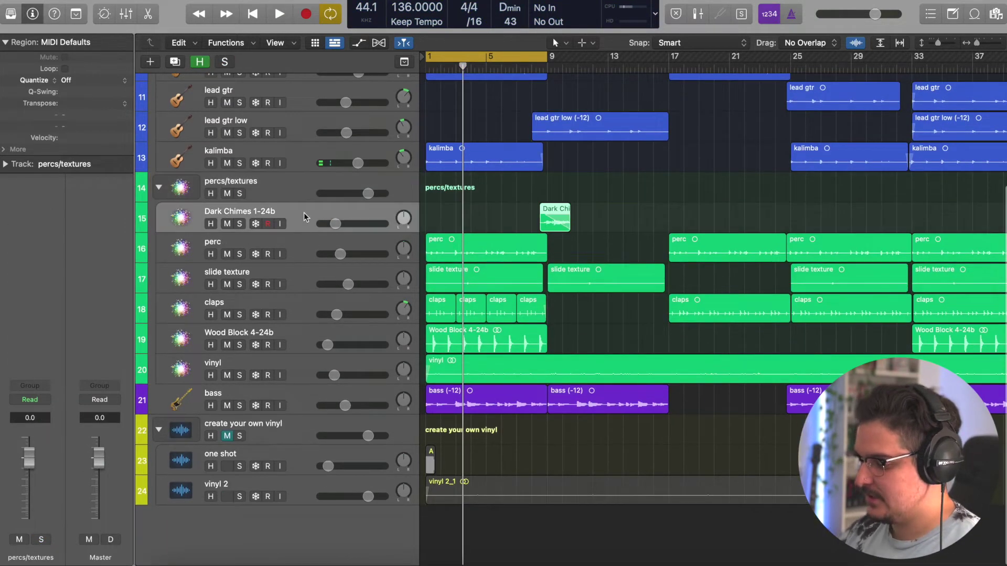
{"action": "left_click", "coordinate": [239, 224]}
Move the cycle range over the Dark Chimes 1-24b region around bar 9 and audition the region.
{"action": "left_click_drag", "start_coordinate": [483, 58], "coordinate": [598, 54]}
{"action": "left_click_drag", "start_coordinate": [659, 57], "coordinate": [574, 100]}
{"action": "key", "text": "super+Right"}
{"action": "key", "text": "super+Right"}
{"action": "key", "text": "super+Right"}
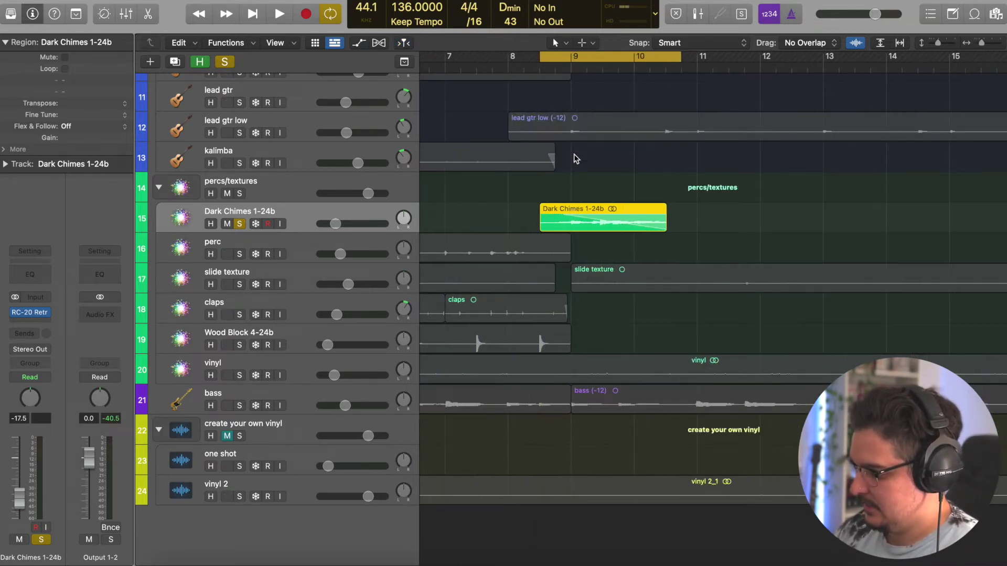
{"action": "key", "text": "super+Right"}
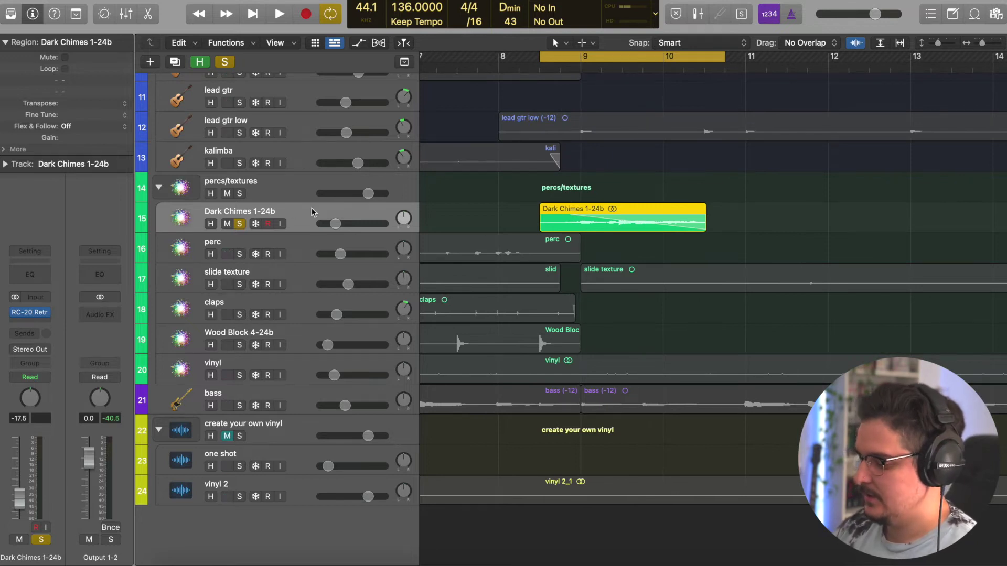
{"action": "key", "text": "space"}
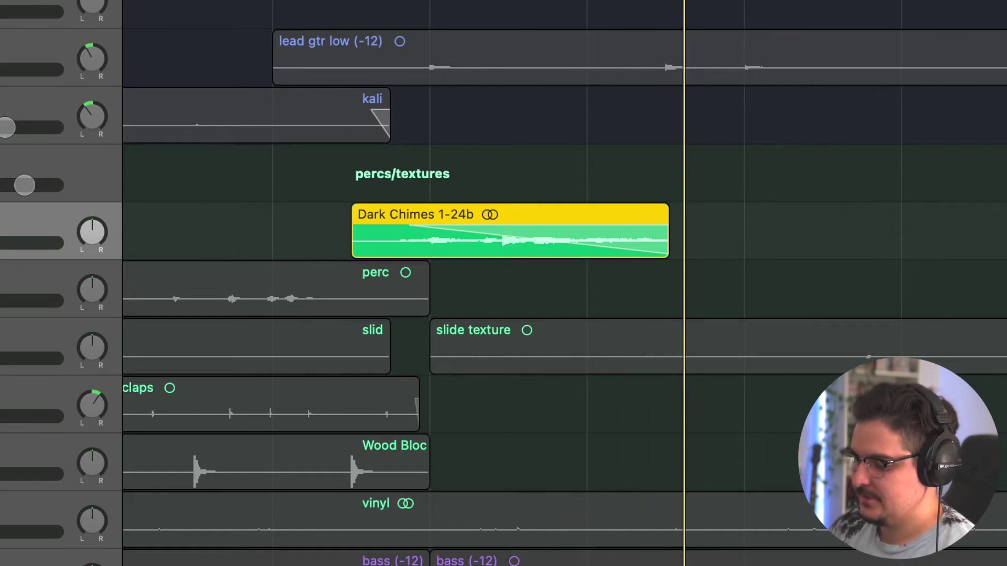
{"action": "key", "text": "space"}
Inspect RC-20 Retro Color on Dark Chimes 1-24b, declining its quick tour, close it and take the track out of solo.
{"action": "left_click", "coordinate": [29, 312]}
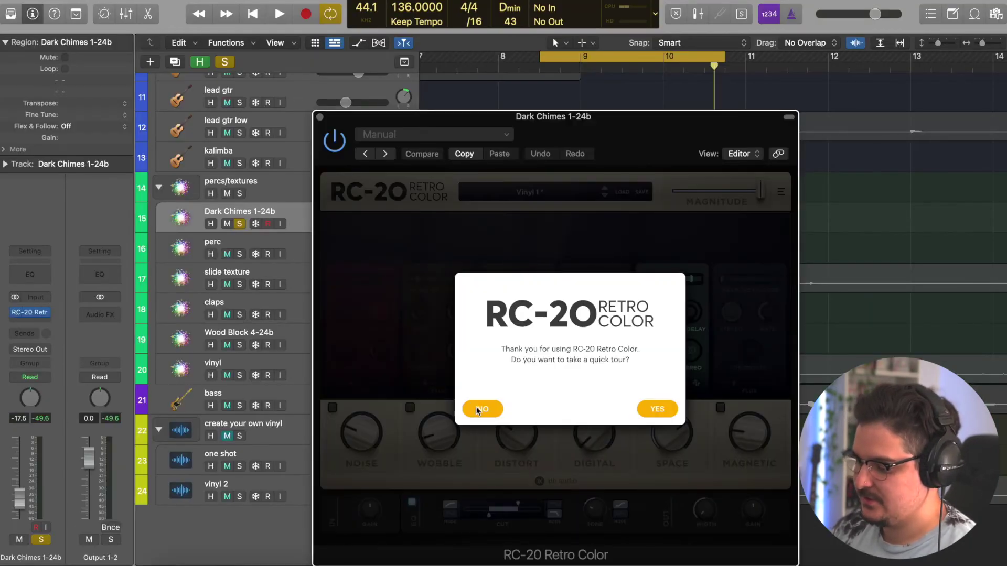
{"action": "left_click", "coordinate": [479, 410]}
{"action": "left_click", "coordinate": [663, 364]}
{"action": "left_click_drag", "start_coordinate": [638, 121], "coordinate": [596, 0]}
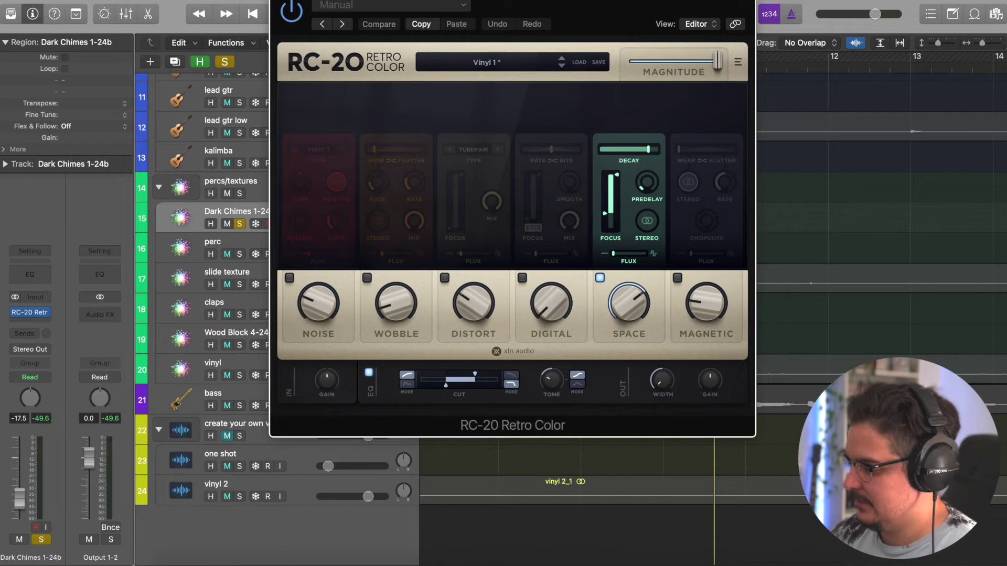
{"action": "key", "text": "super+w"}
{"action": "left_click", "coordinate": [239, 224]}
{"action": "scroll", "coordinate": [545, 228], "scroll_direction": "left", "scroll_amount": 10}
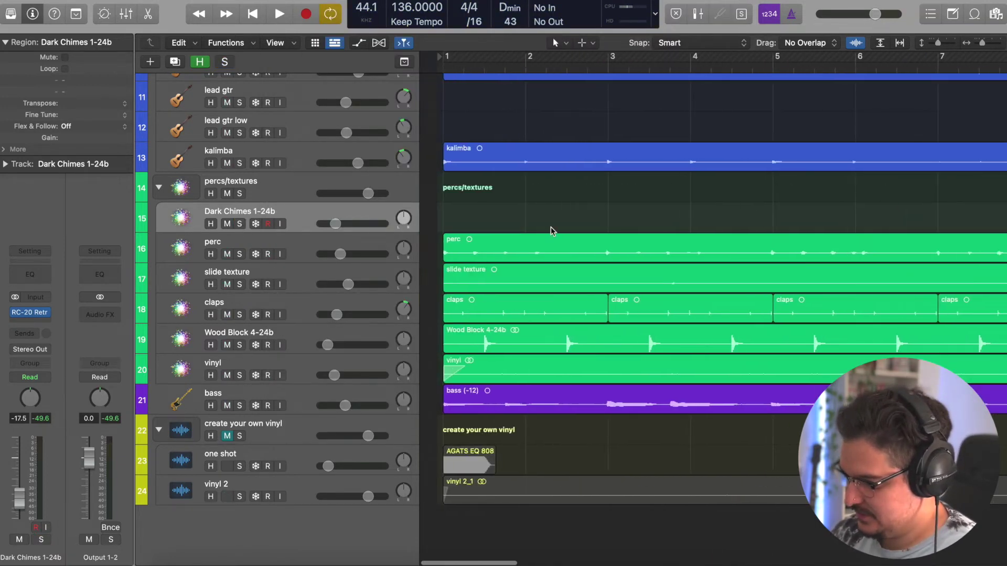
Set the cycle range to the perc region, covering bars 1 to 9.
{"action": "left_click", "coordinate": [566, 243]}
{"action": "key", "text": "super+u"}
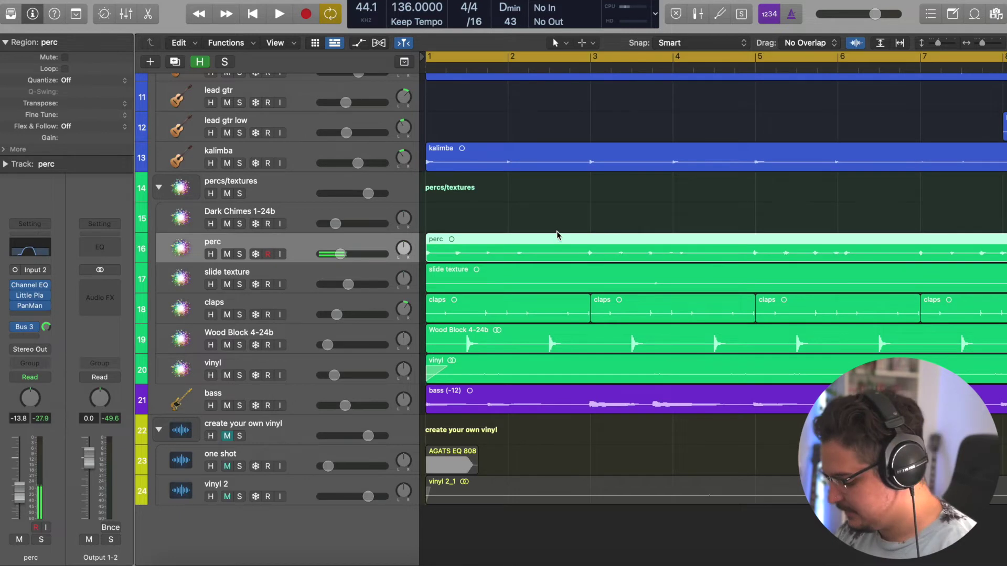
{"action": "key", "text": "super+Left"}
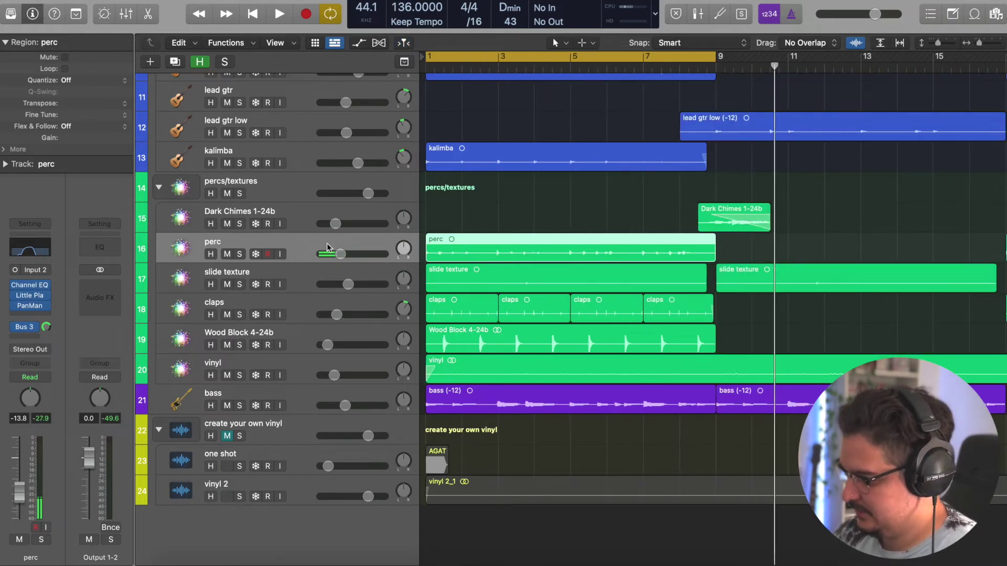
Bypass the plug-ins and Bus 3 send on perc and play the track in solo.
{"action": "left_click", "coordinate": [15, 285], "text": "alt"}
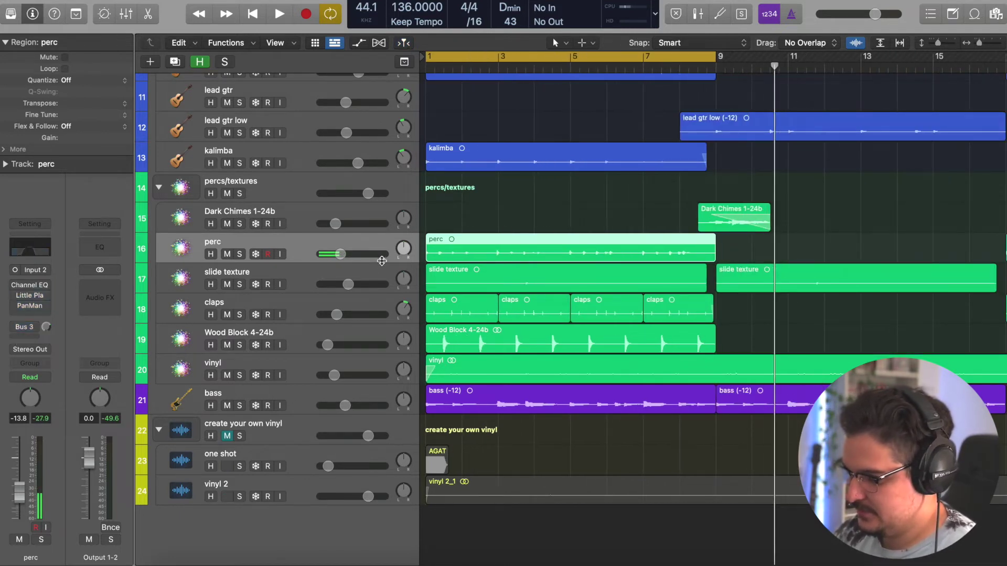
{"action": "key", "text": "space"}
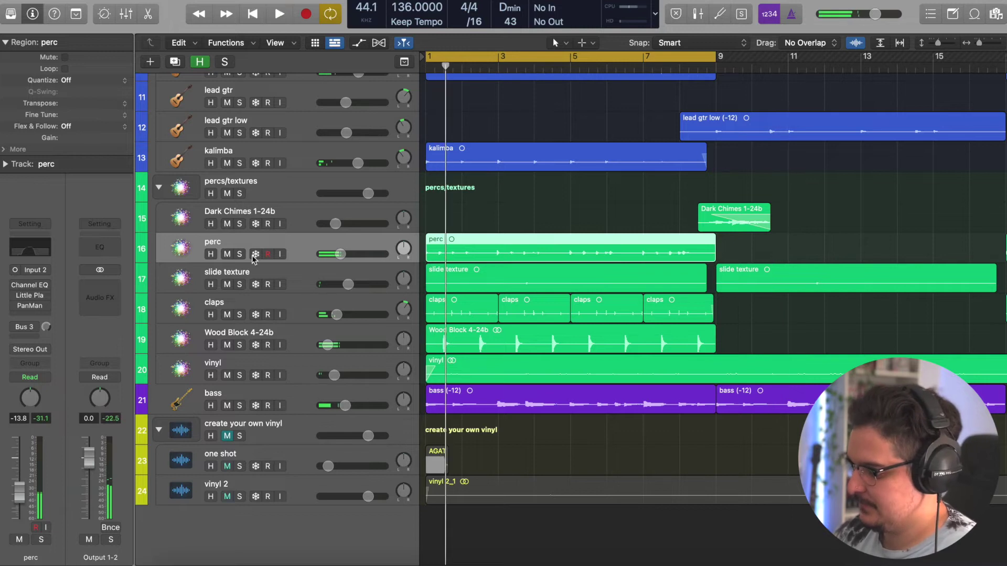
{"action": "left_click", "coordinate": [240, 254]}
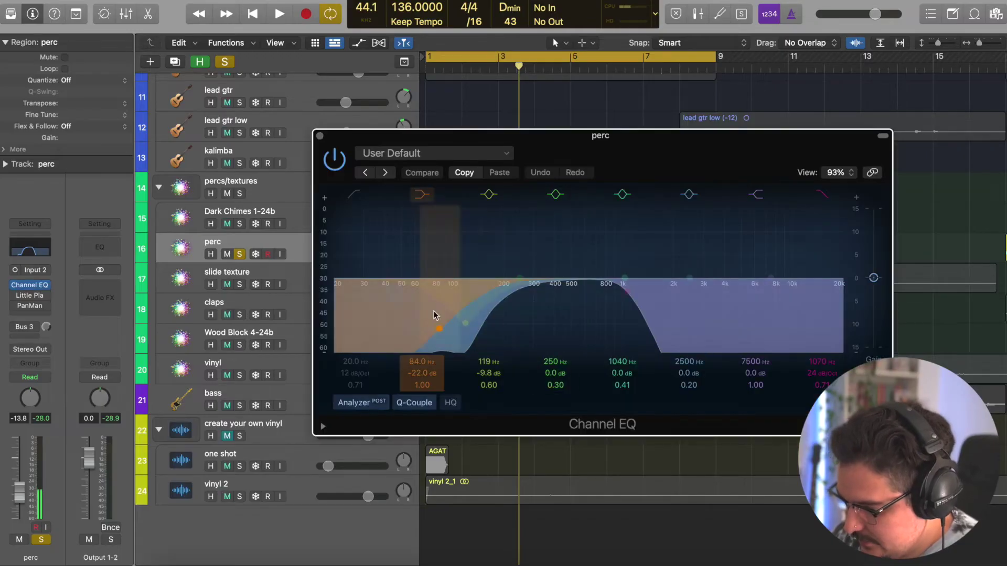
Inspect Channel EQ, Little Plate and PanMan on perc, auditioning the track with PanMan open.
{"action": "left_click", "coordinate": [320, 136]}
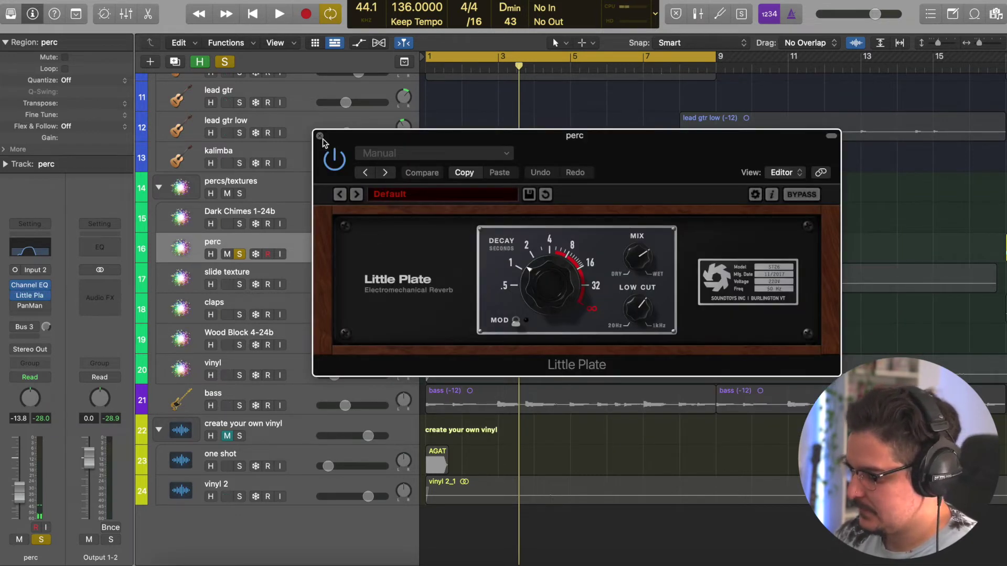
{"action": "left_click", "coordinate": [320, 136]}
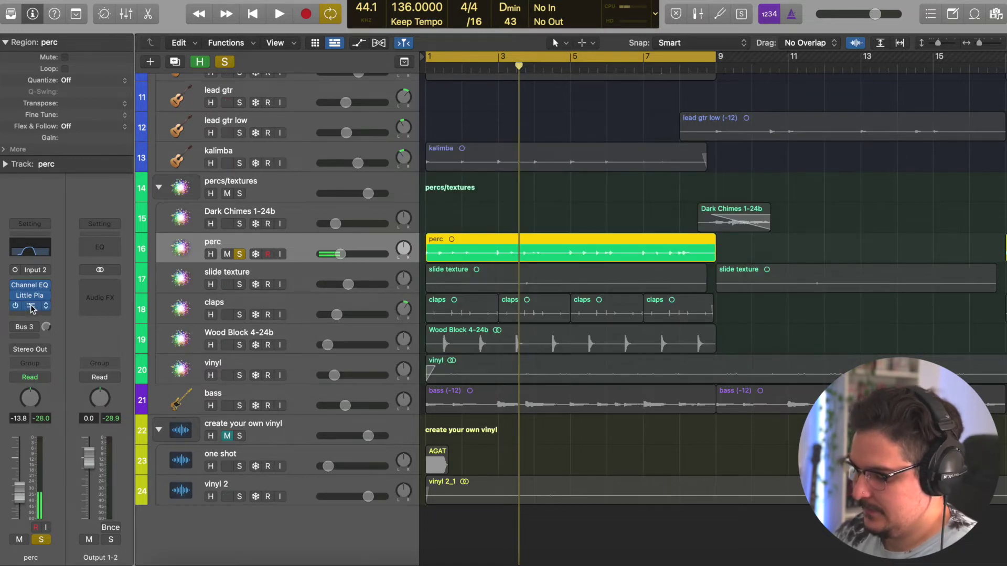
{"action": "left_click", "coordinate": [31, 307]}
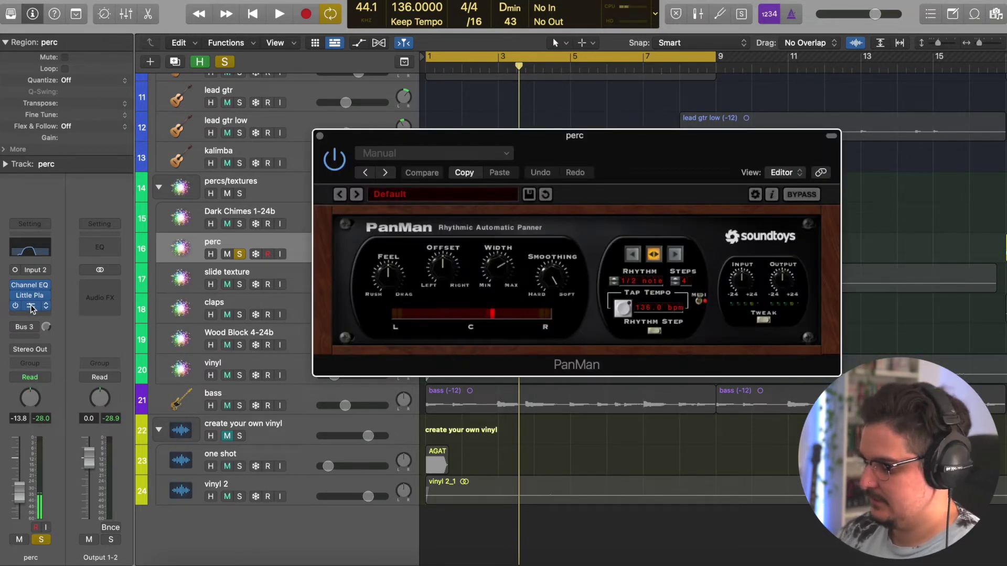
{"action": "key", "text": "space"}
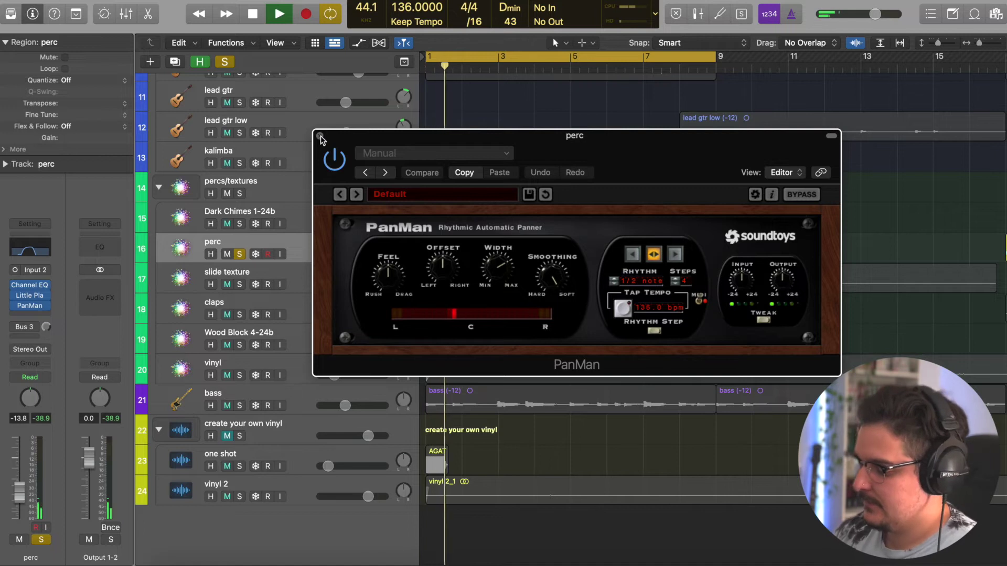
{"action": "left_click", "coordinate": [320, 136]}
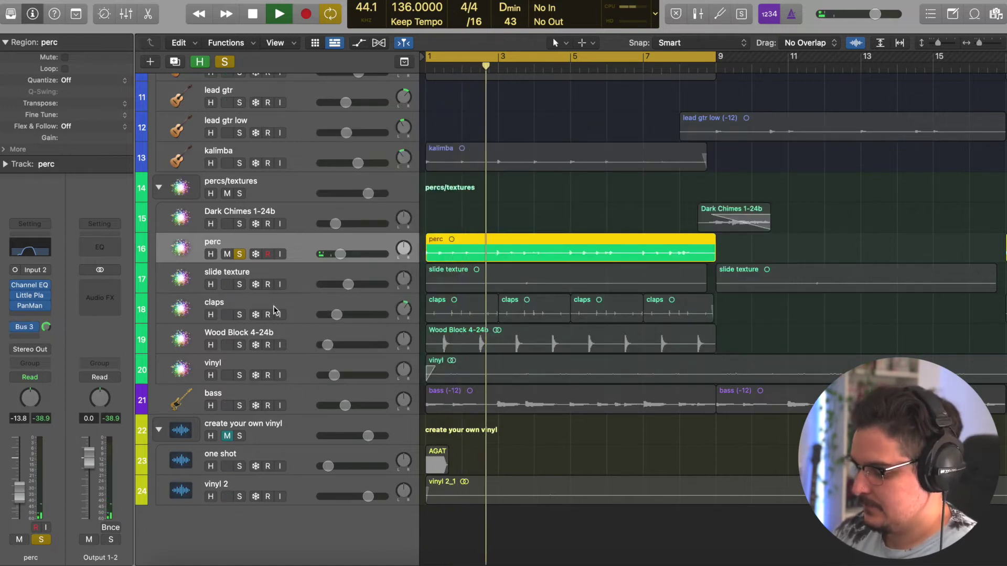
Switch the solo from perc to slide texture and audition the slide texture track.
{"action": "left_click", "coordinate": [240, 255]}
{"action": "key", "text": "space"}
{"action": "left_click", "coordinate": [261, 282]}
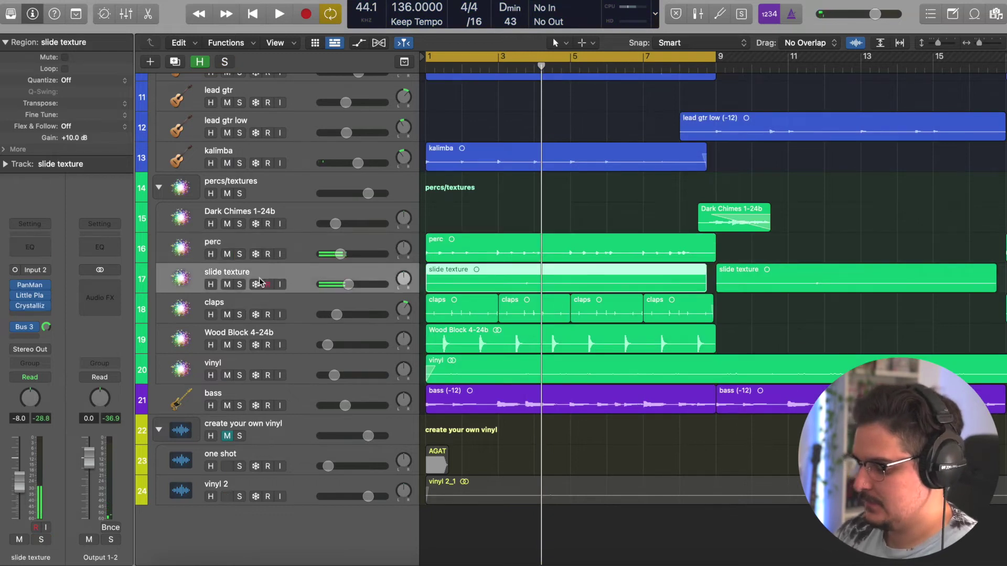
{"action": "left_click", "coordinate": [241, 283]}
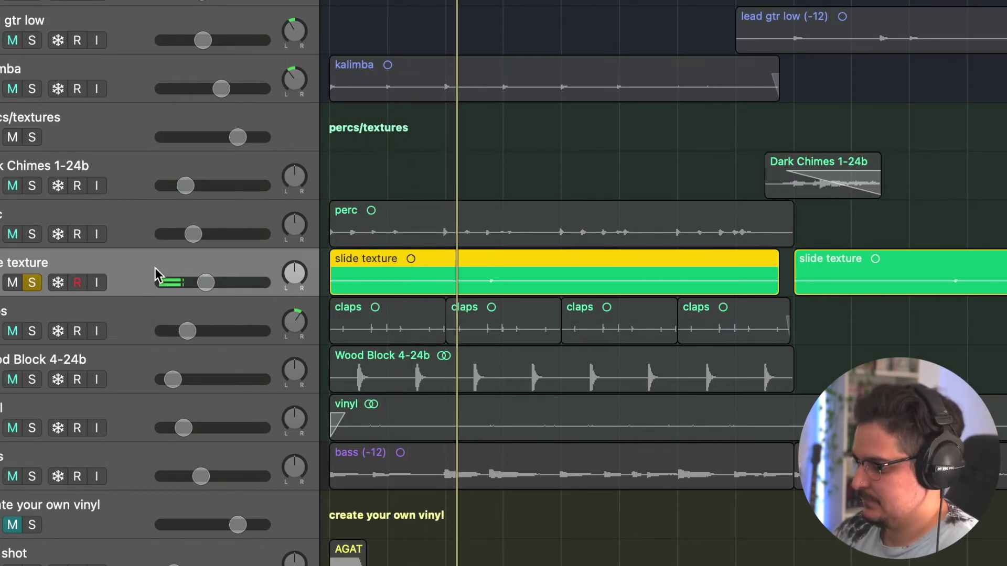
{"action": "key", "text": "space"}
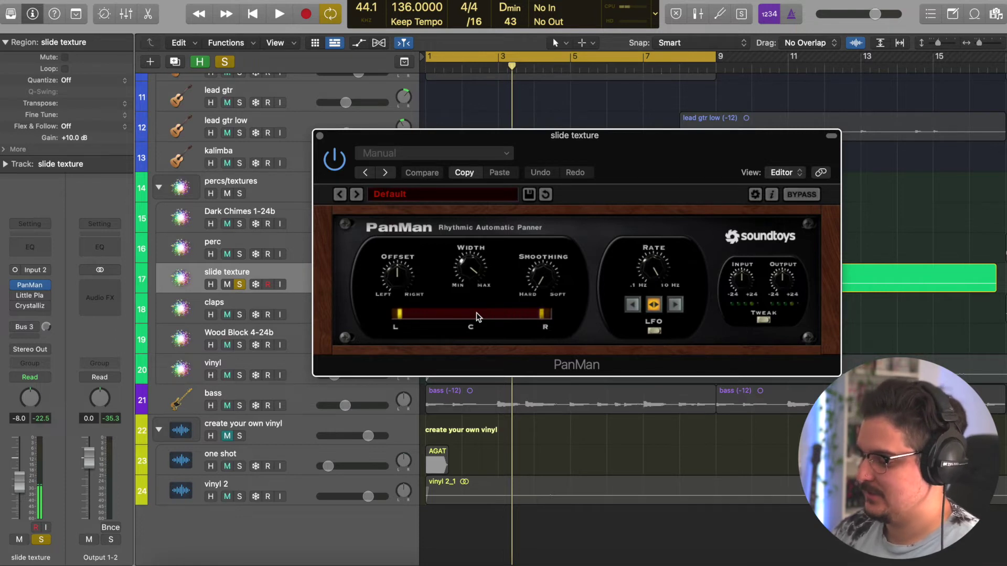
Audition slide texture with PanMan open and inspect Little Plate on the same track.
{"action": "key", "text": "space"}
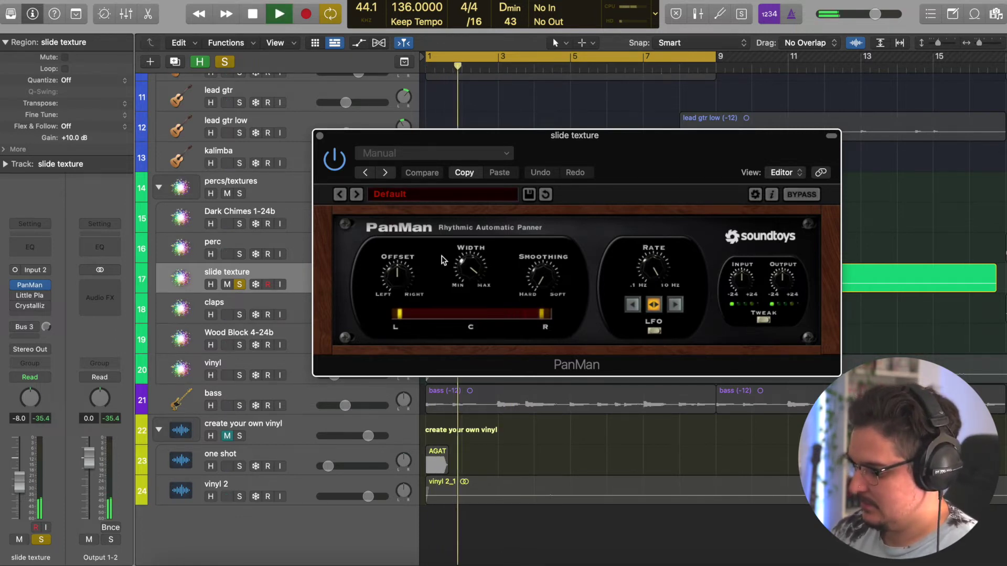
{"action": "key", "text": "space"}
{"action": "left_click", "coordinate": [319, 136]}
{"action": "mouse_move", "coordinate": [16, 297]}
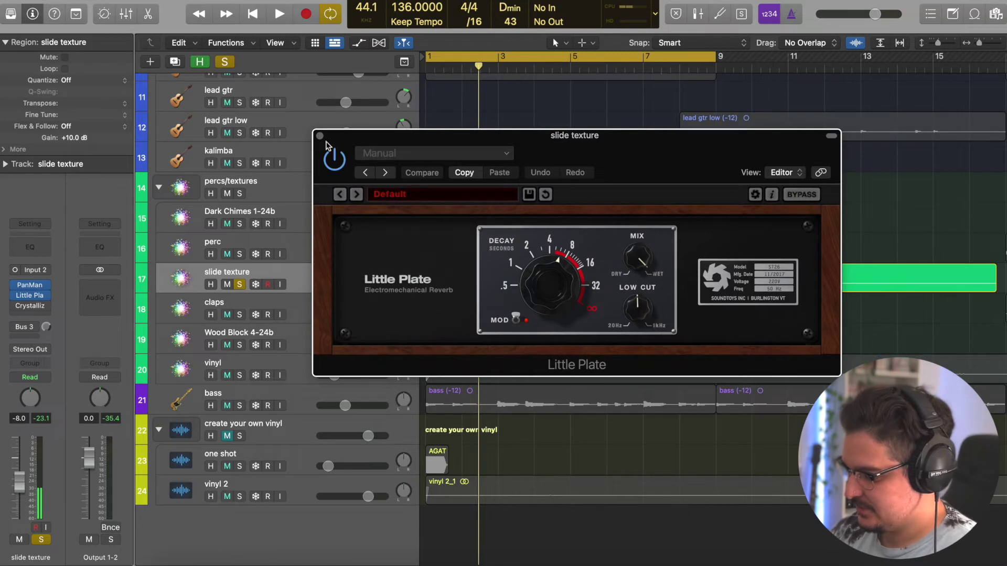
{"action": "left_click", "coordinate": [320, 136]}
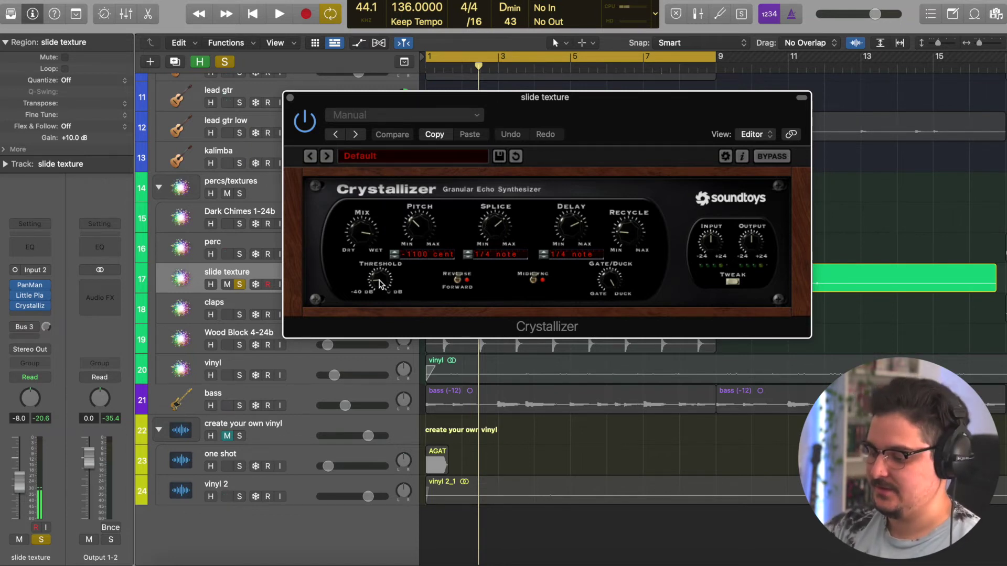
Audition slide texture with Crystallizer open and close the plug-in.
{"action": "key", "text": "space"}
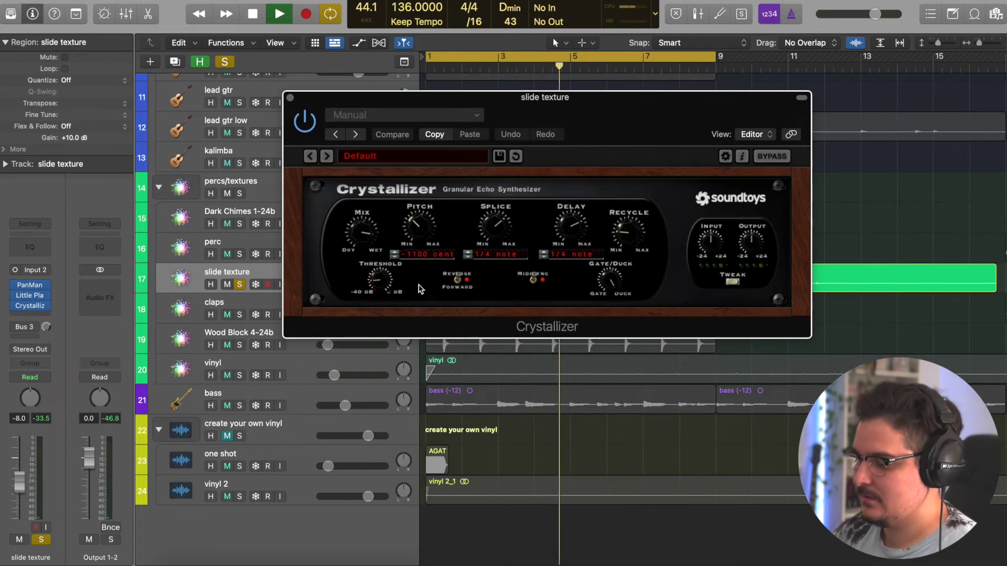
{"action": "key", "text": "space"}
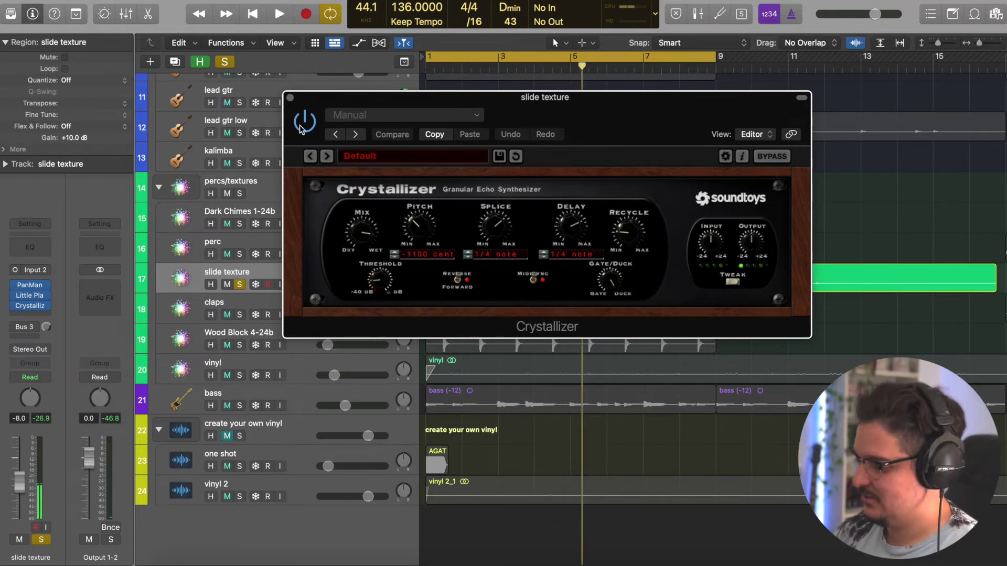
{"action": "left_click", "coordinate": [291, 98]}
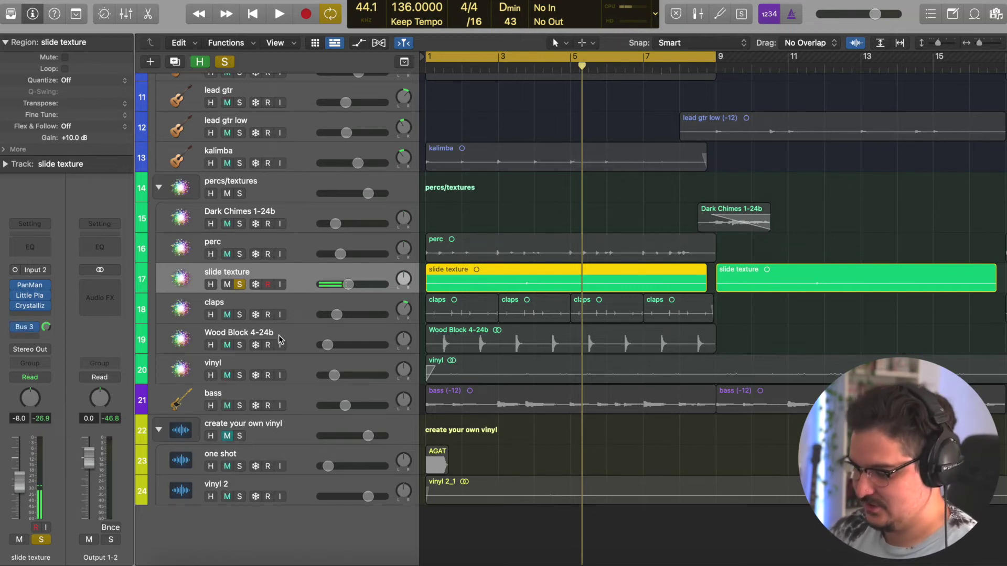
Switch the solo from slide texture to claps and start playing the claps track.
{"action": "left_click", "coordinate": [239, 285]}
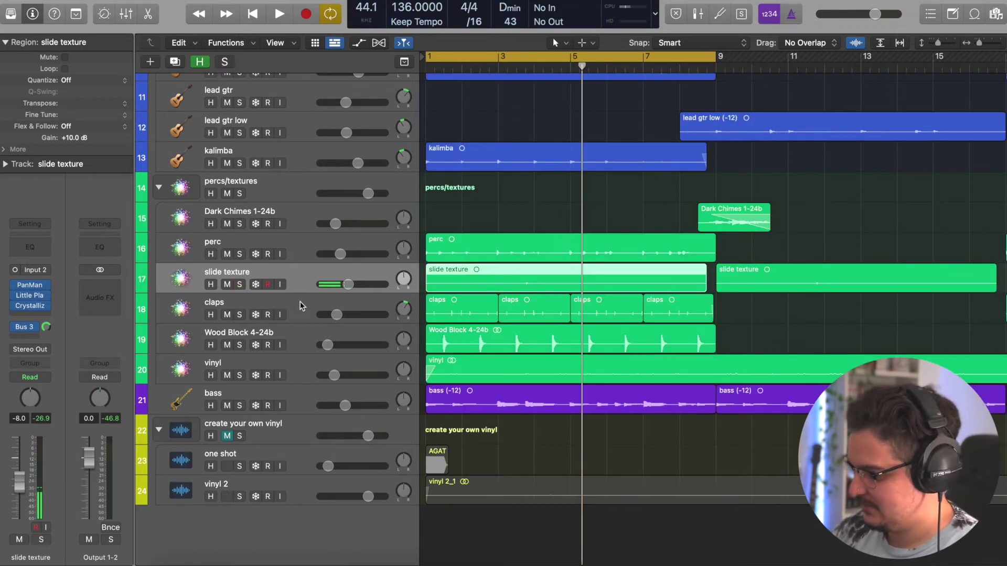
{"action": "left_click", "coordinate": [300, 301]}
{"action": "left_click", "coordinate": [240, 314]}
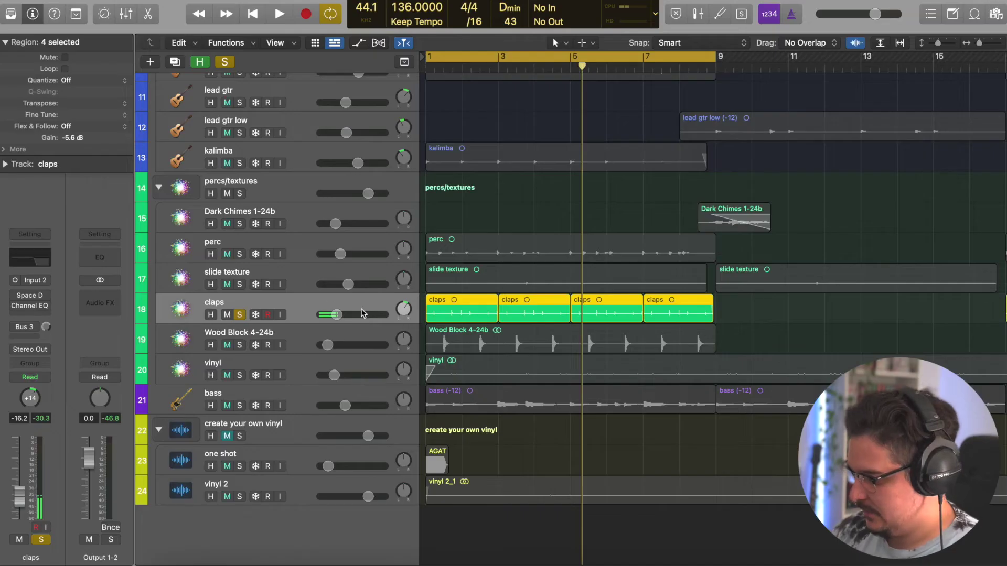
{"action": "key", "text": "space"}
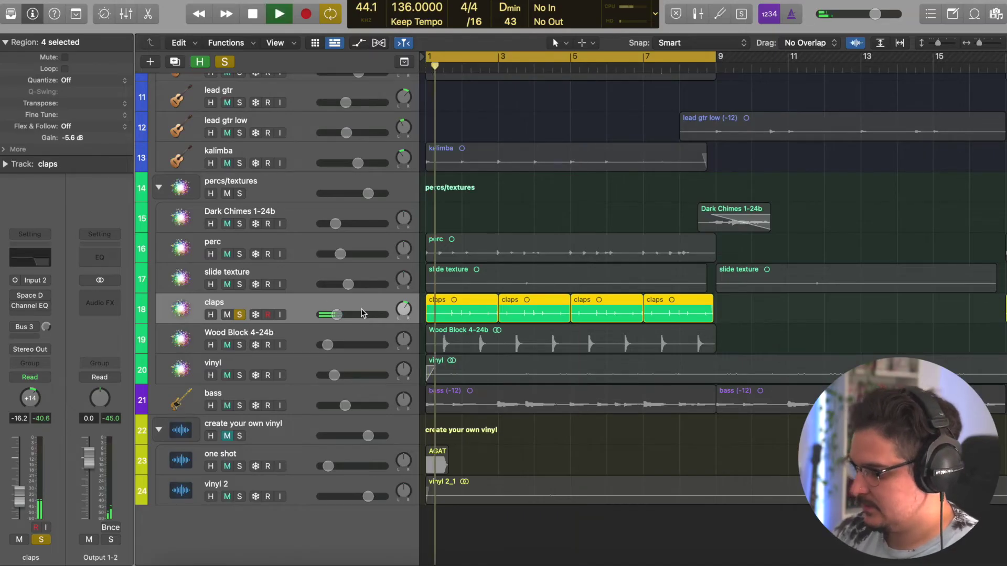
Raise the claps volume to about -0.4 dB for listening, stop playback and lower it to about -22.5 dB.
{"action": "left_click_drag", "start_coordinate": [355, 316], "coordinate": [386, 316]}
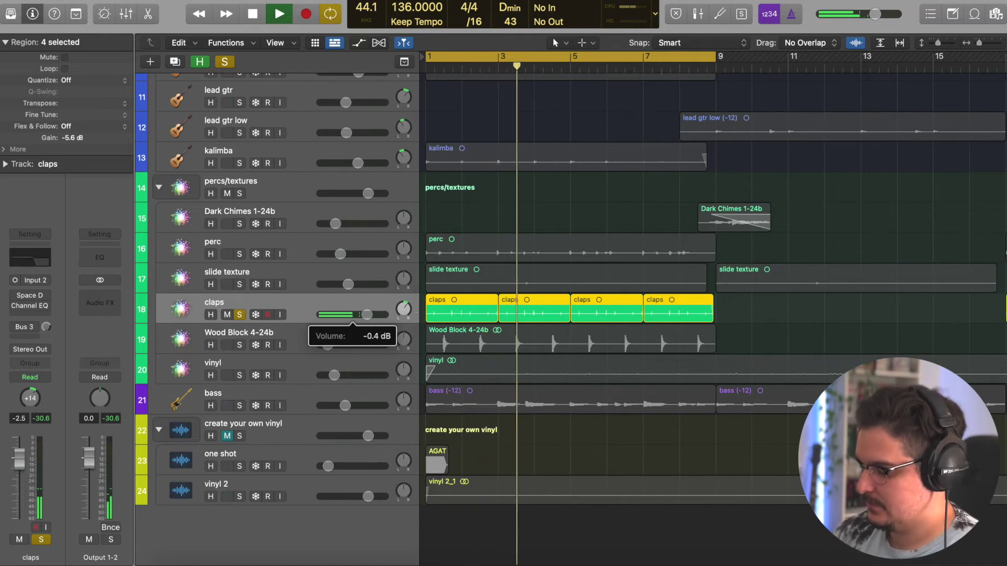
{"action": "key", "text": "space"}
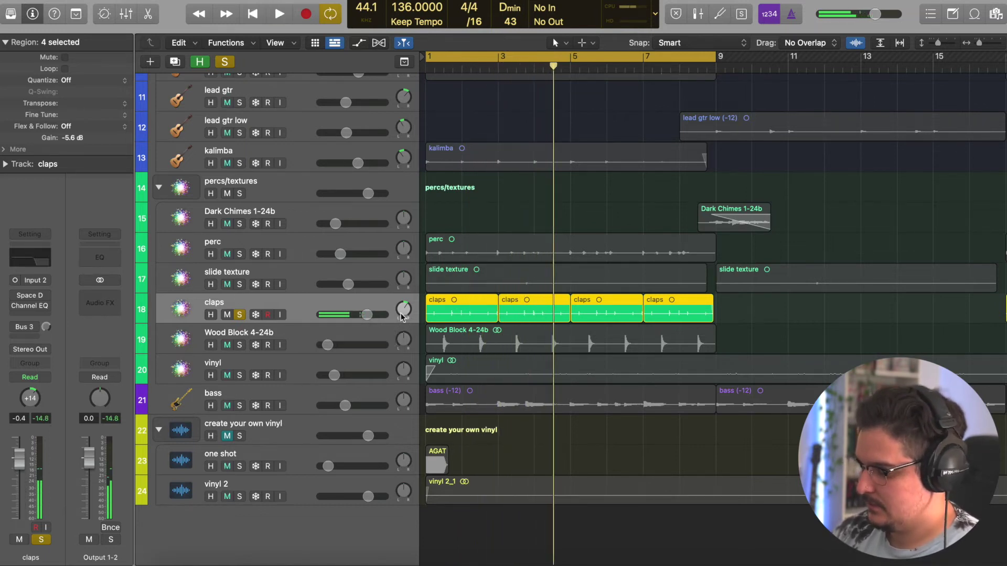
{"action": "left_click_drag", "start_coordinate": [367, 315], "coordinate": [332, 316]}
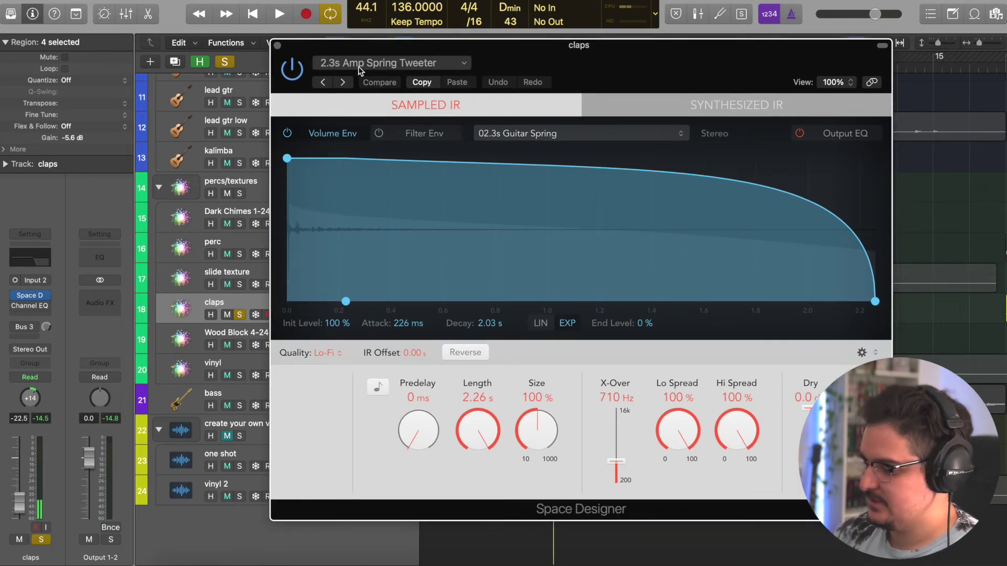
Inspect Space Designer and Channel EQ on claps and close both plug-ins.
{"action": "left_click", "coordinate": [278, 46]}
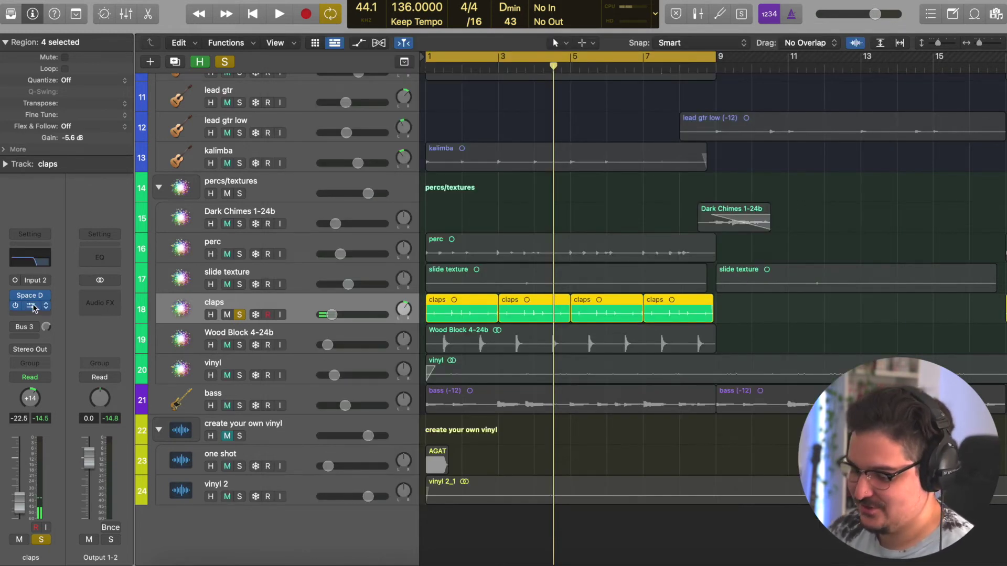
{"action": "left_click", "coordinate": [33, 308]}
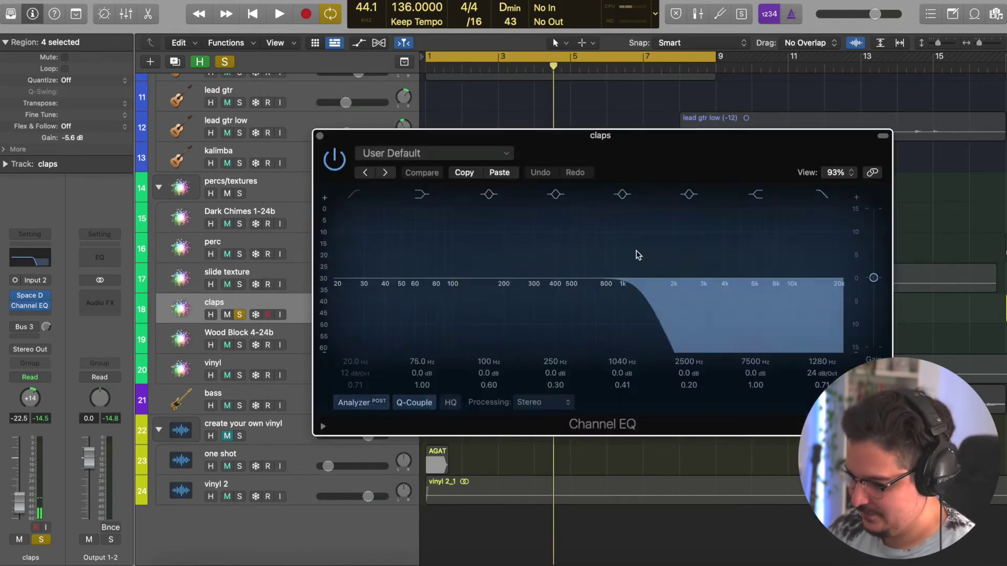
{"action": "left_click", "coordinate": [320, 136]}
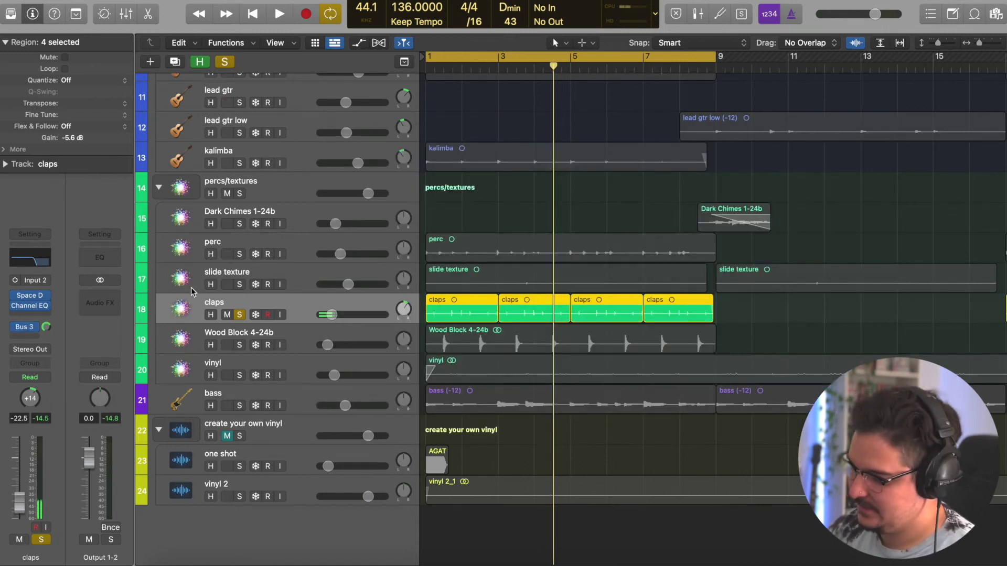
Audition claps from the start at about -2.6 dB and return its volume to about -22.5 dB.
{"action": "key", "text": "Return"}
{"action": "key", "text": "space"}
{"action": "left_click_drag", "start_coordinate": [332, 315], "coordinate": [361, 315]}
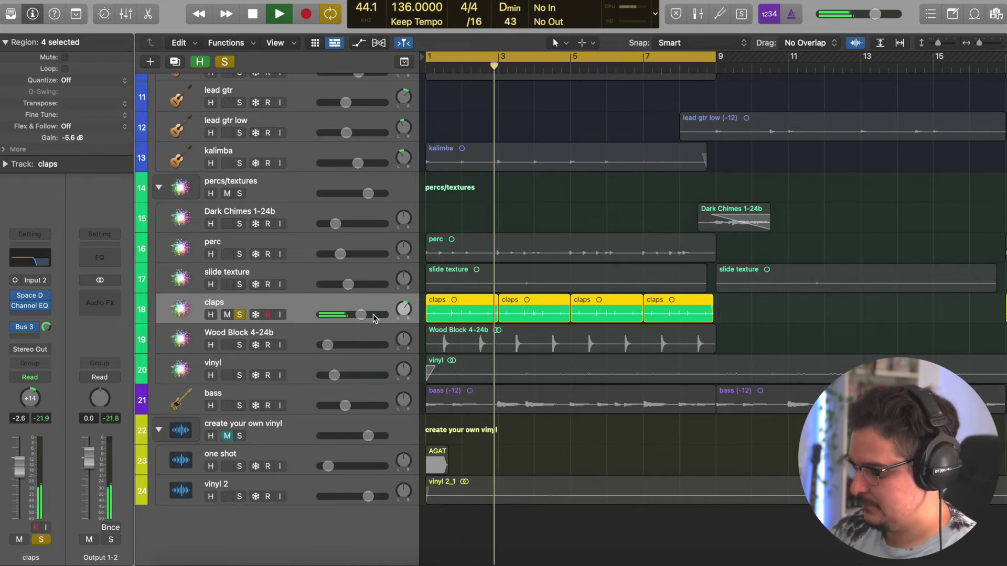
{"action": "key", "text": "space"}
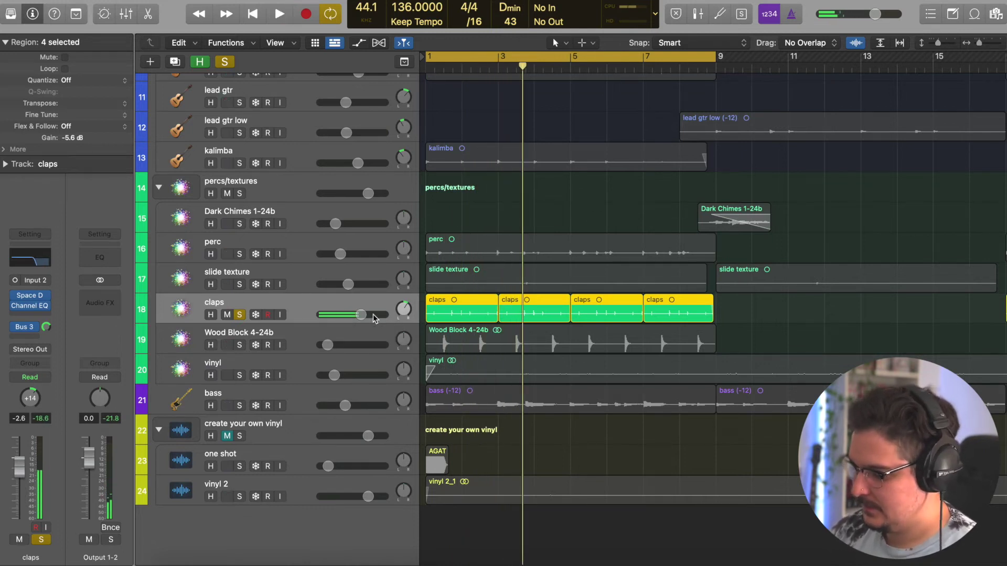
{"action": "left_click_drag", "start_coordinate": [367, 315], "coordinate": [332, 315]}
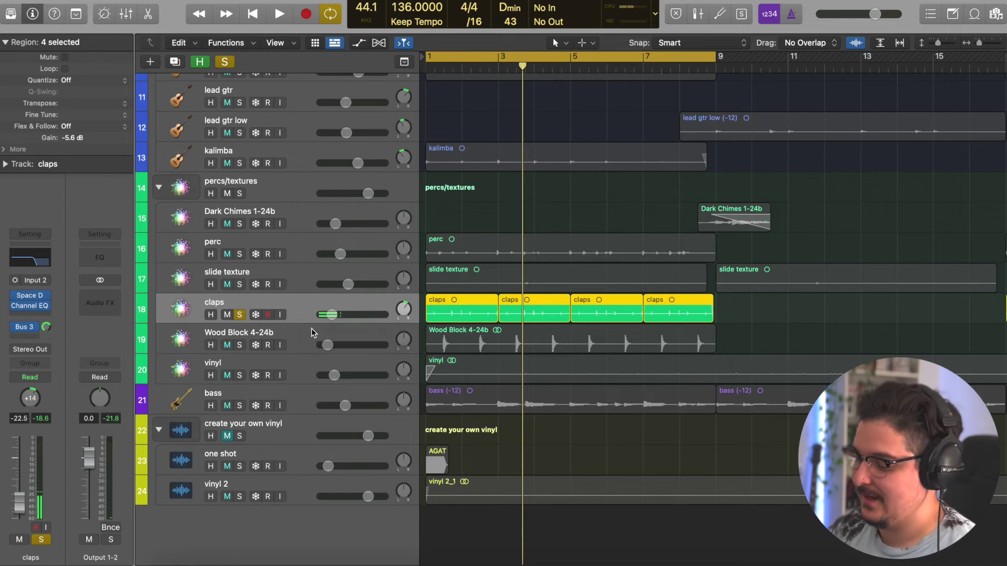
Take claps out of solo and solo the Wood Block 4-24b track.
{"action": "left_click", "coordinate": [241, 315]}
{"action": "left_click", "coordinate": [221, 350]}
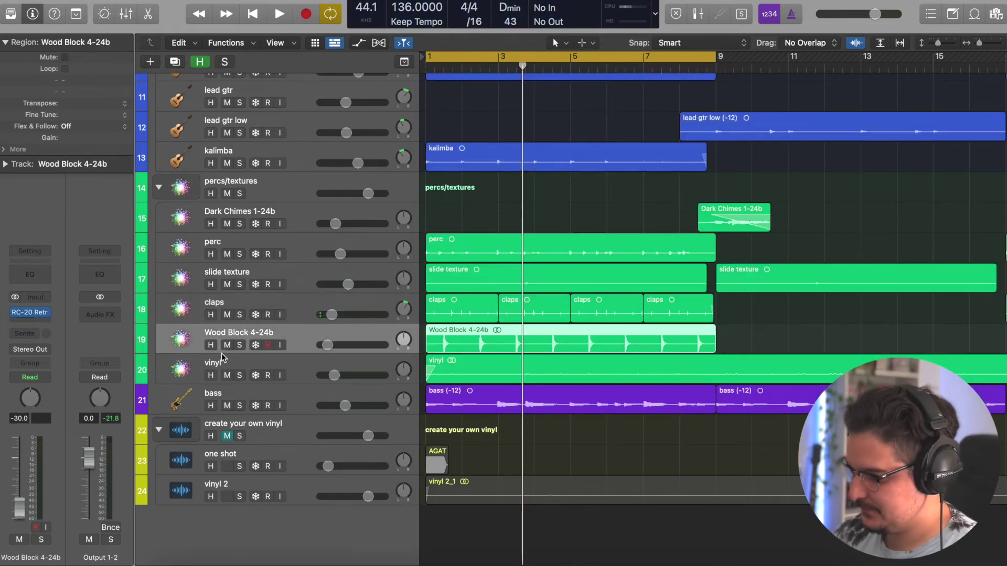
{"action": "left_click", "coordinate": [239, 345]}
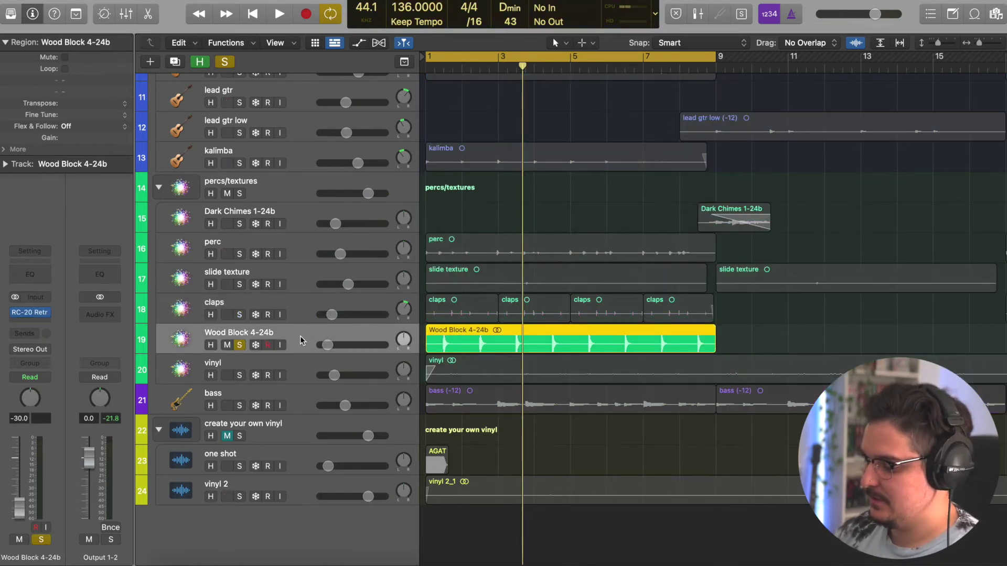
Audition the Wood Block 4-24b track while inspecting its RC-20 Retro Color plug-in, declining the quick tour, and close the plug-in.
{"action": "key", "text": "space"}
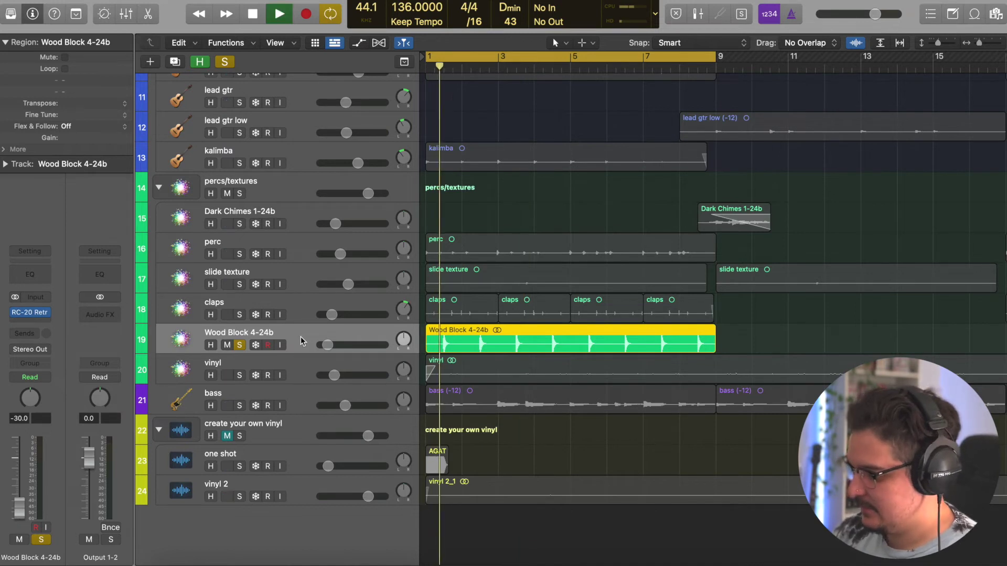
{"action": "left_click", "coordinate": [31, 313]}
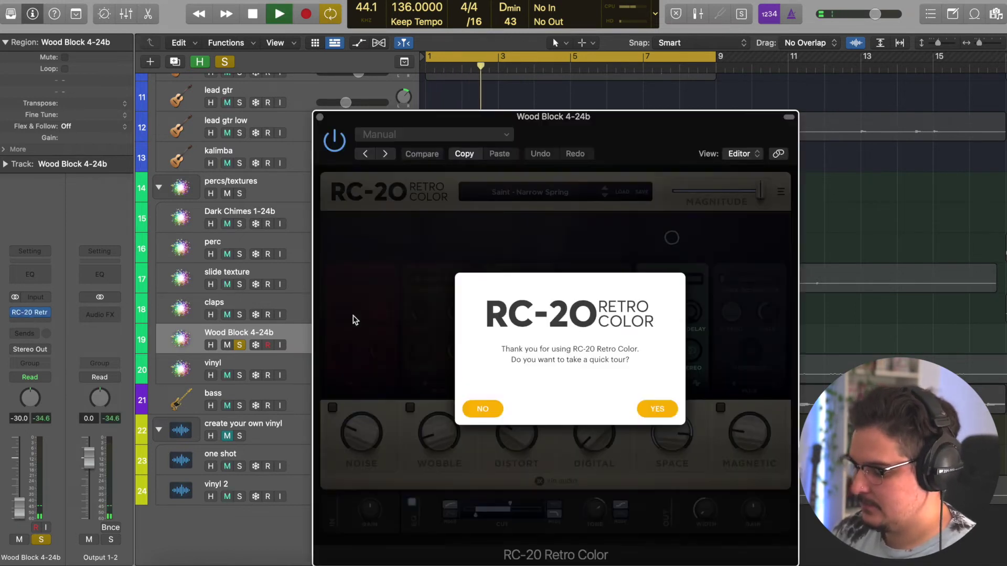
{"action": "left_click", "coordinate": [498, 413]}
{"action": "left_click", "coordinate": [655, 364]}
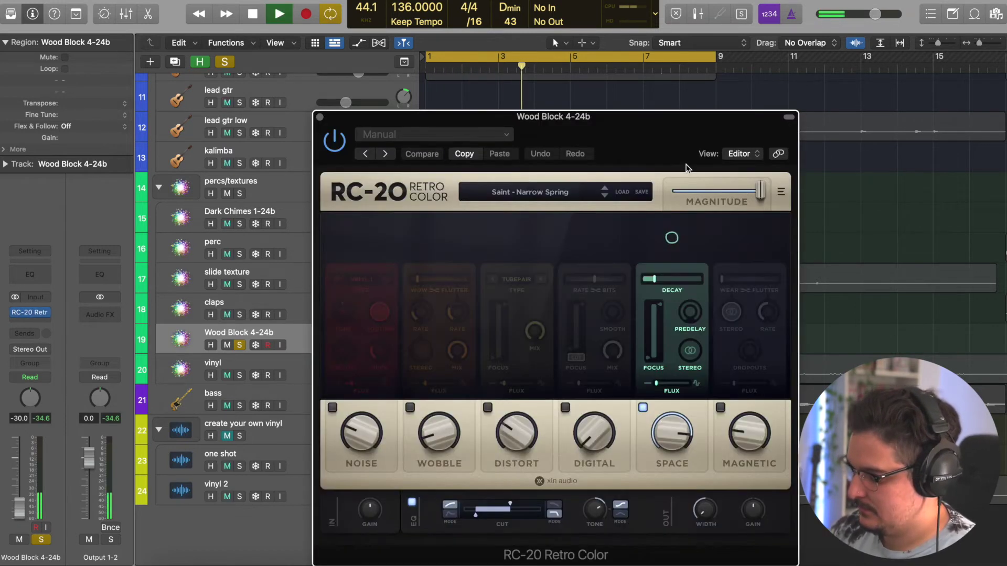
{"action": "left_click_drag", "start_coordinate": [682, 176], "coordinate": [669, 93]}
{"action": "left_click", "coordinate": [552, 324]}
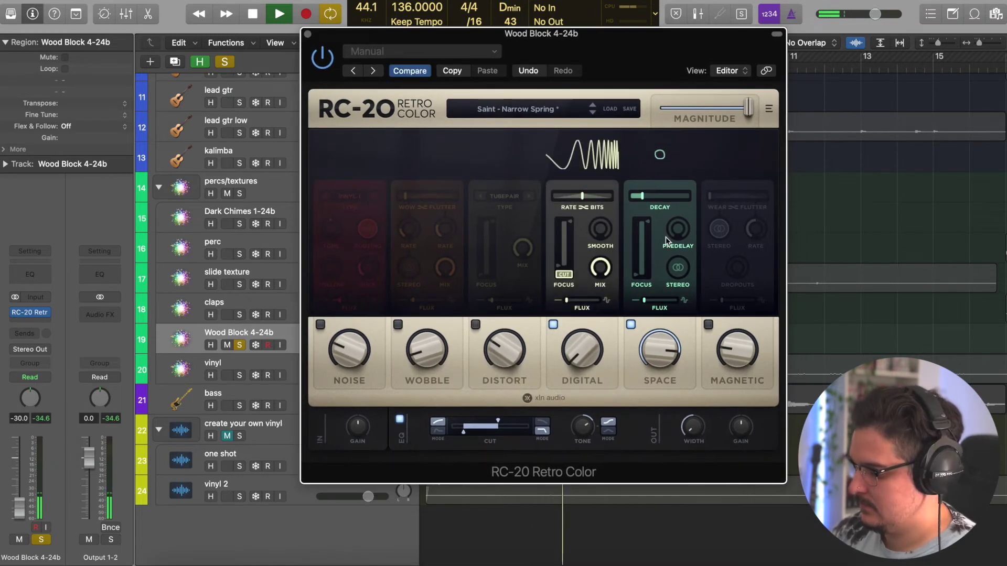
{"action": "key", "text": "space"}
{"action": "left_click", "coordinate": [554, 325]}
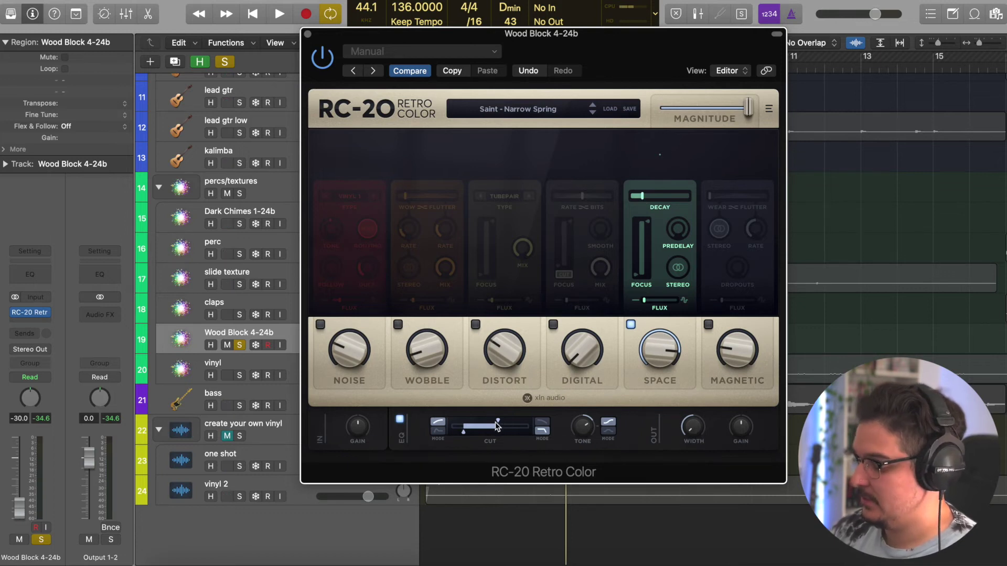
{"action": "left_click", "coordinate": [307, 34]}
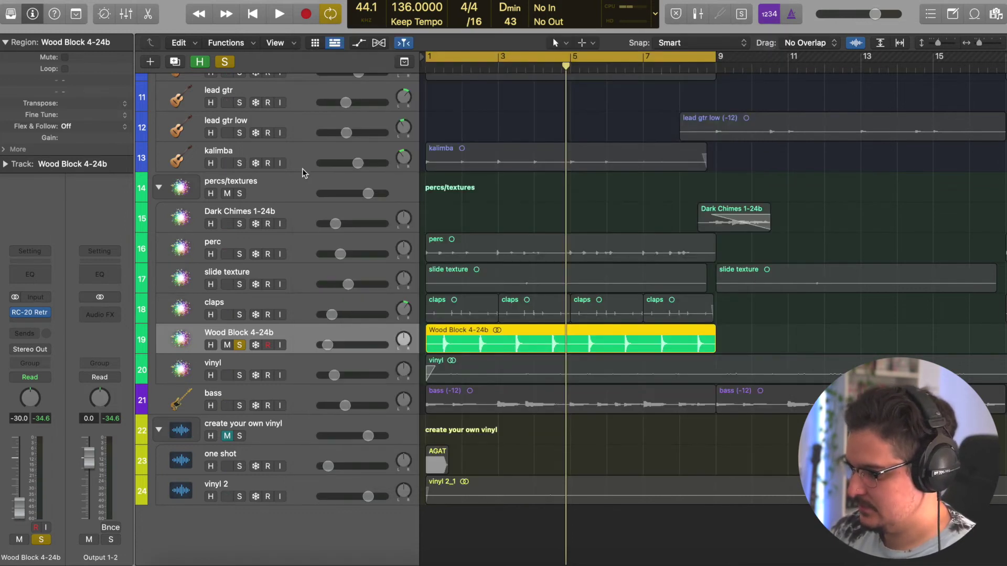
Take Wood Block 4-24b out of solo and solo the vinyl track.
{"action": "left_click", "coordinate": [241, 346]}
{"action": "left_click", "coordinate": [306, 365]}
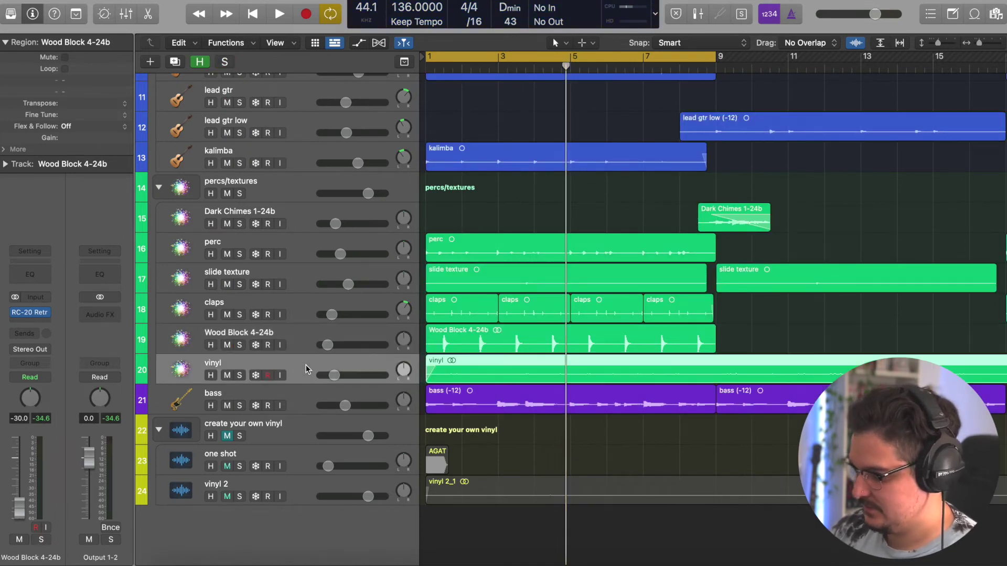
{"action": "key", "text": "s"}
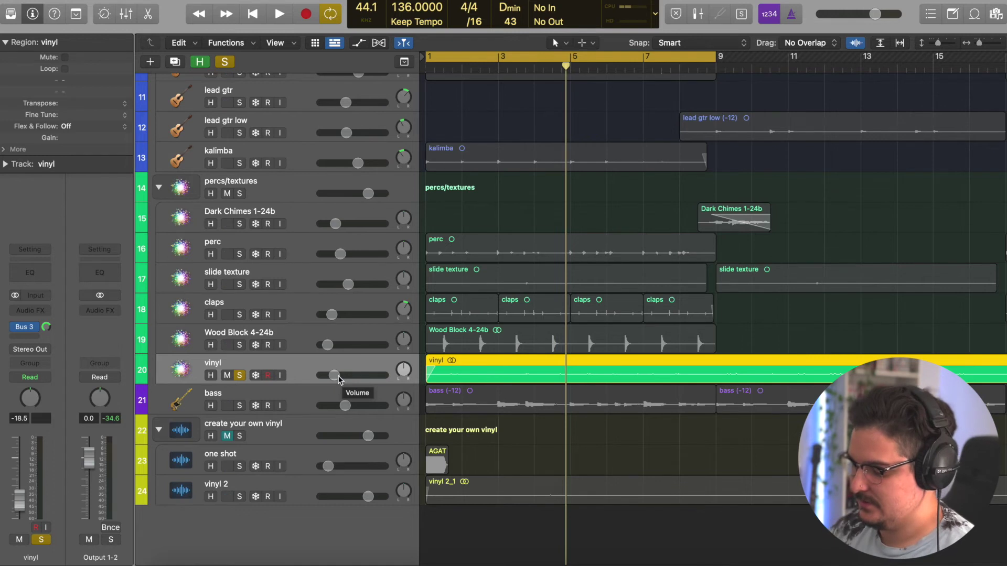
Raise the vinyl volume to about -0.1 dB, listen to the track with its waveform enlarged, and stop playback.
{"action": "left_click_drag", "start_coordinate": [338, 375], "coordinate": [368, 375]}
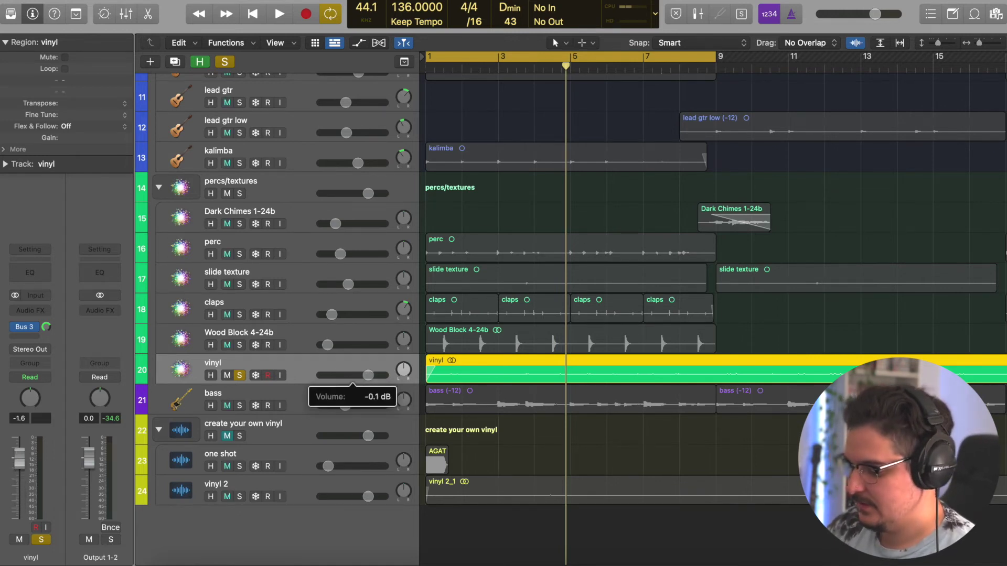
{"action": "key", "text": "space"}
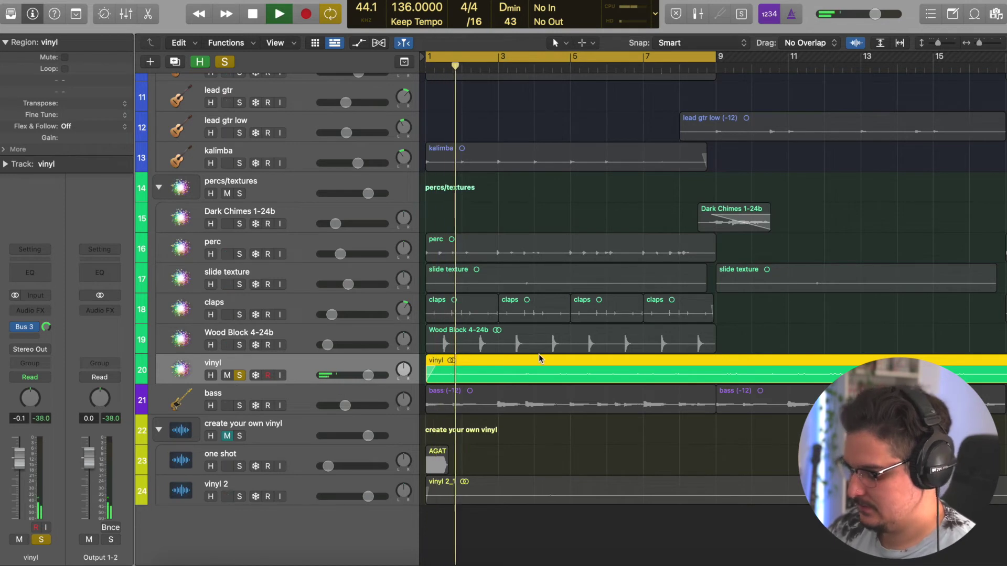
{"action": "scroll", "coordinate": [539, 354], "scroll_direction": "up", "scroll_amount": 5}
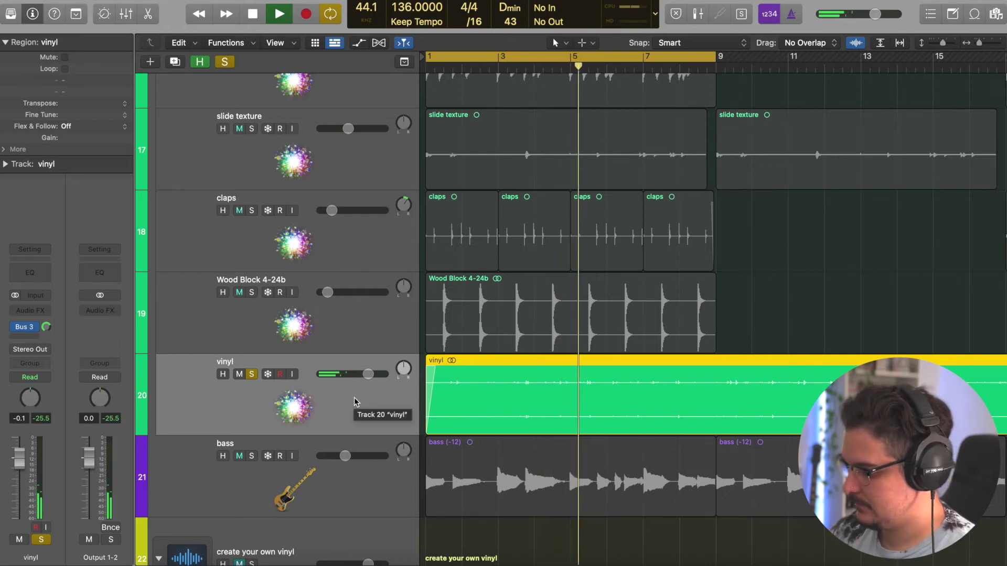
{"action": "key", "text": "space"}
Take vinyl out of solo, lower its volume to about -22.0 dB and restore the smaller track height.
{"action": "left_click", "coordinate": [252, 374]}
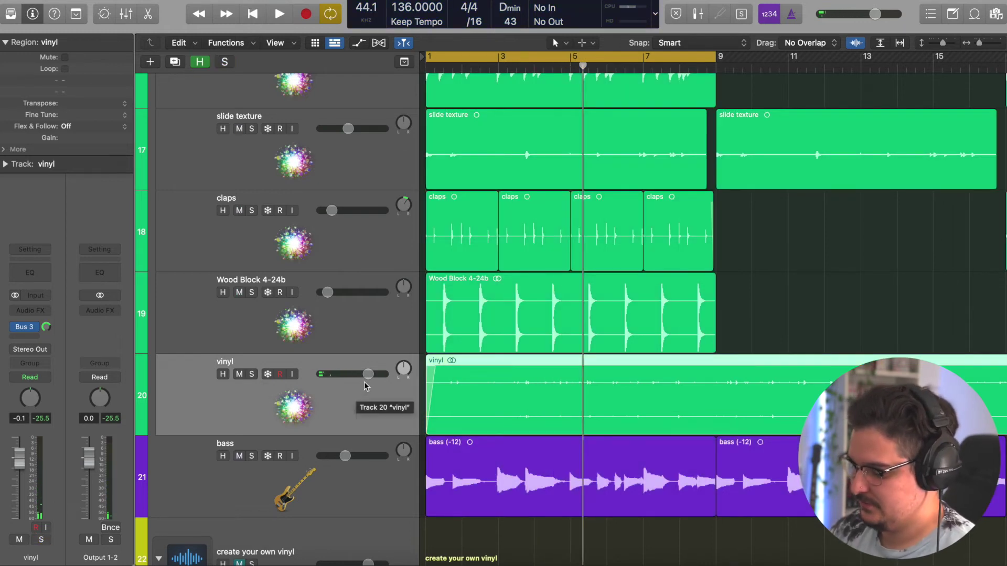
{"action": "scroll", "coordinate": [366, 386], "scroll_direction": "down", "scroll_amount": 10}
{"action": "key", "text": "super+Up"}
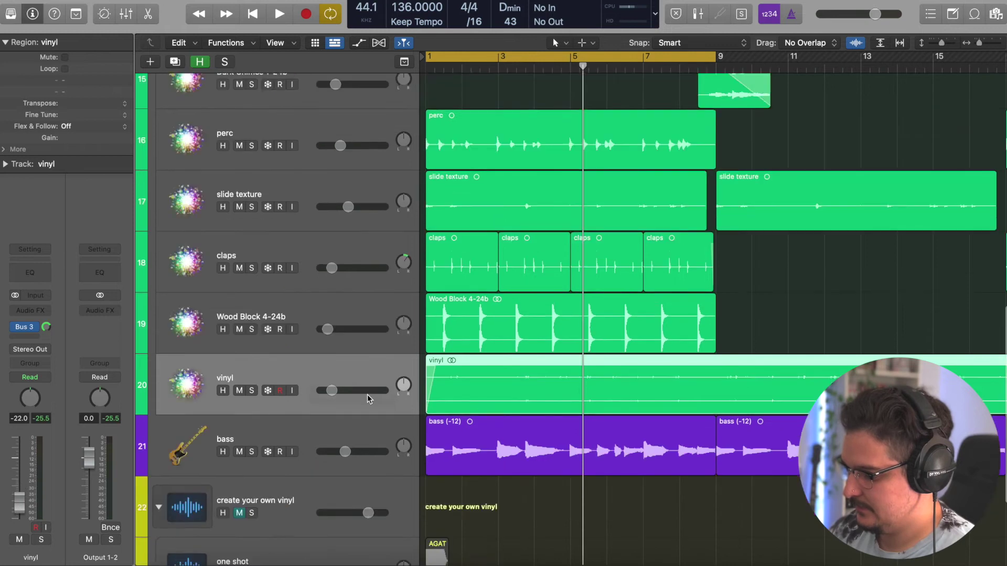
{"action": "key", "text": "super+Up"}
Solo the bass track, play its first region at original pitch and transpose that region down to -12.
{"action": "left_click", "coordinate": [241, 407]}
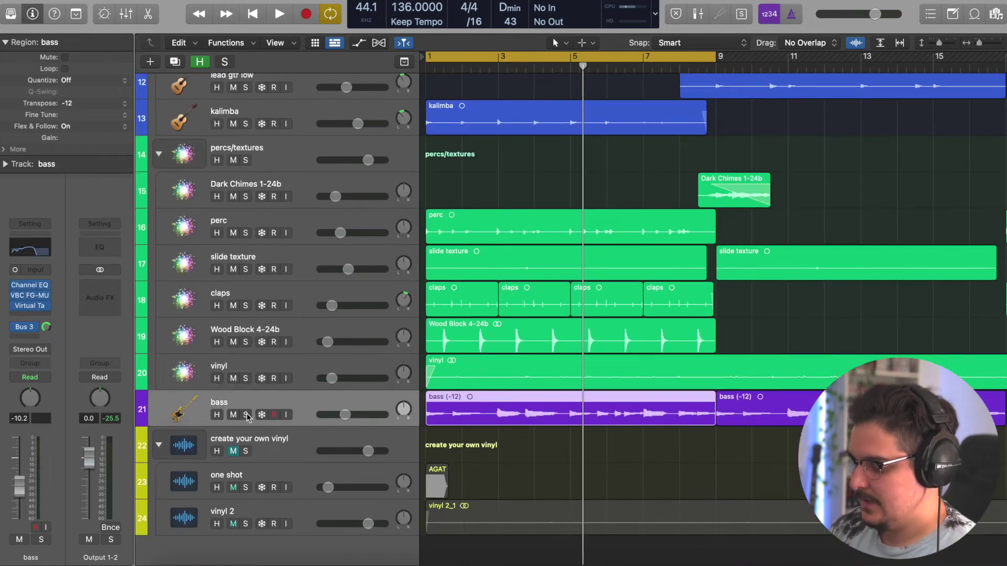
{"action": "left_click", "coordinate": [246, 414]}
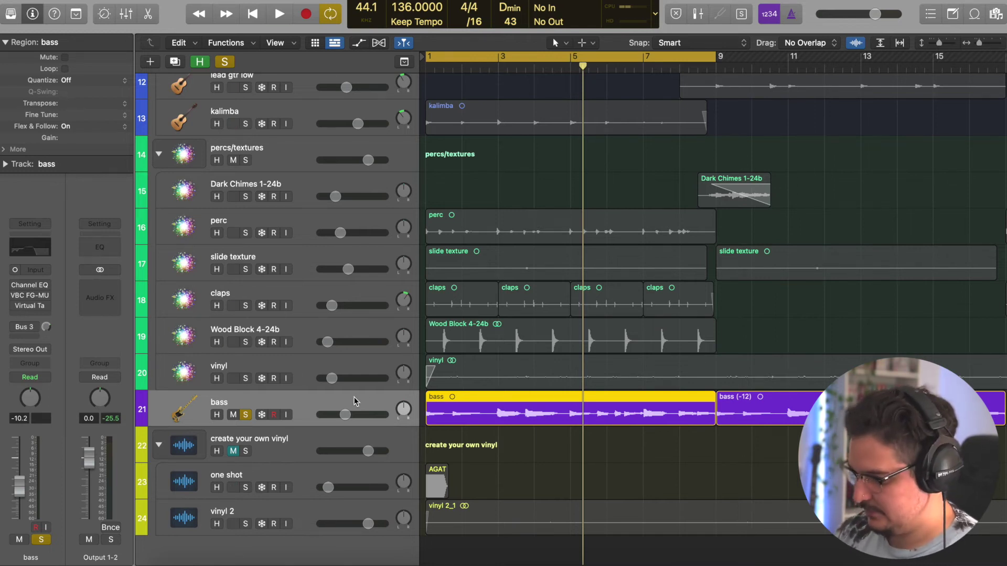
{"action": "key", "text": "space"}
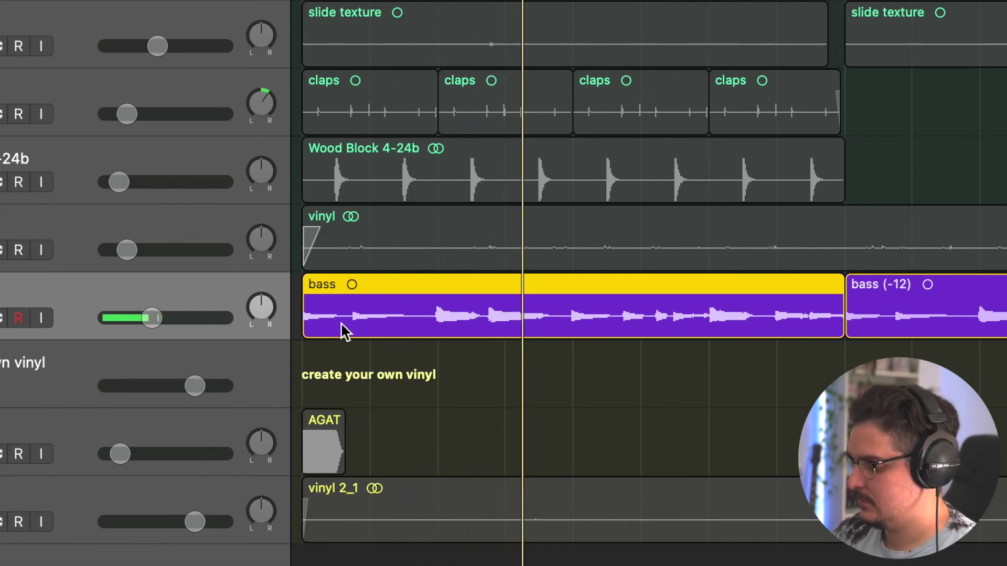
{"action": "key", "text": "alt+shift+Down"}
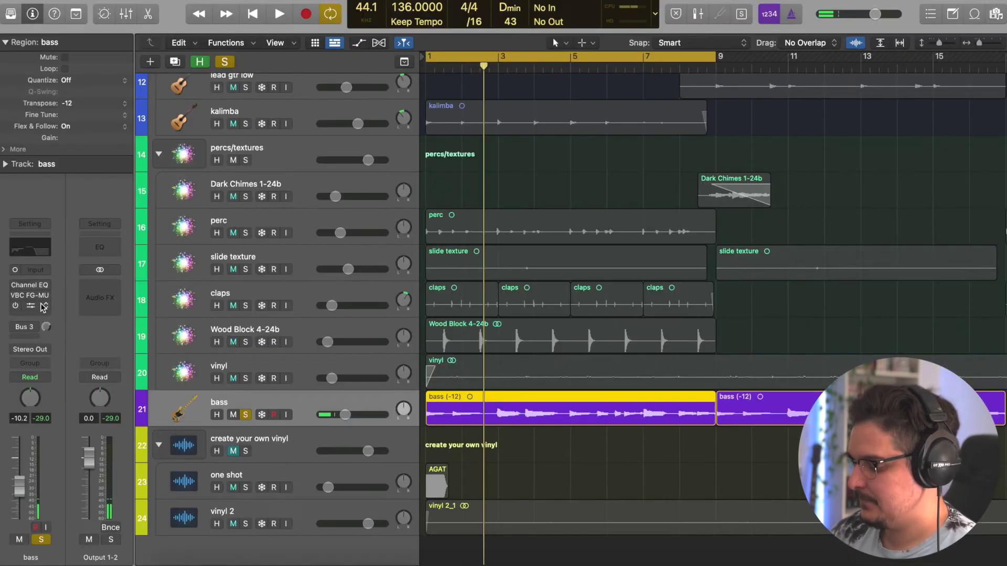
Switch the bass track's plug-ins and Bus 3 send back on and inspect its Channel EQ.
{"action": "left_click", "coordinate": [16, 286]}
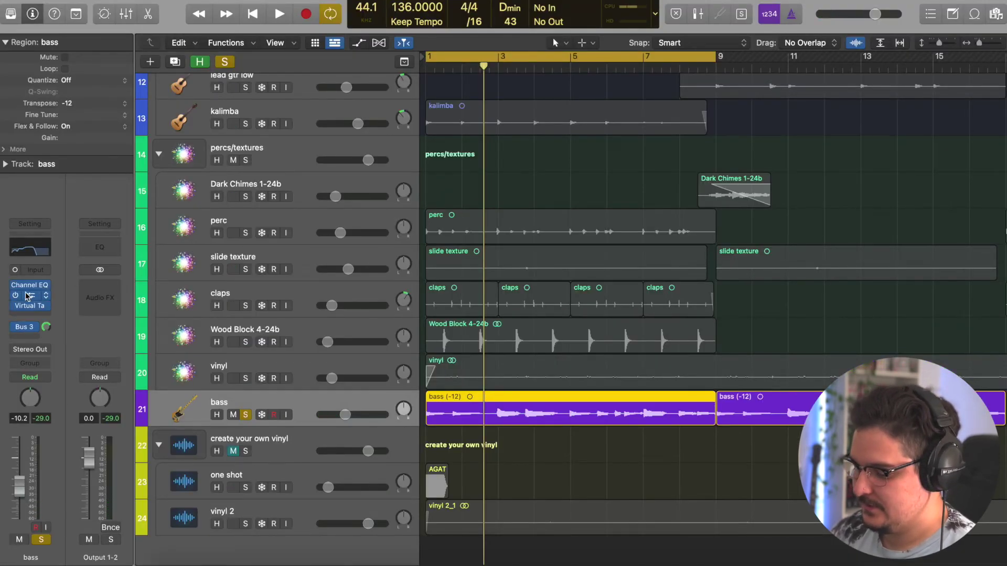
{"action": "left_click", "coordinate": [32, 285]}
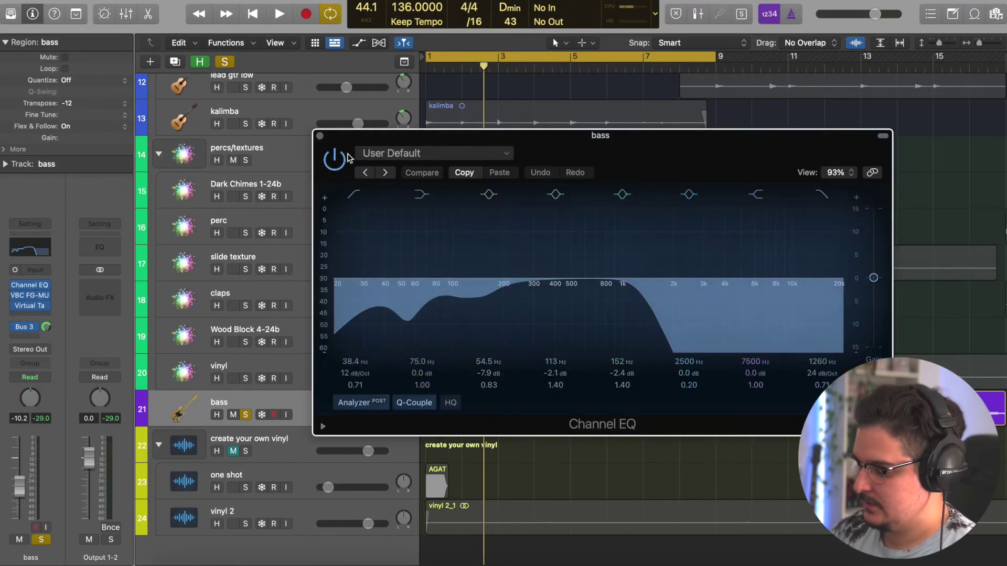
{"action": "left_click", "coordinate": [320, 136]}
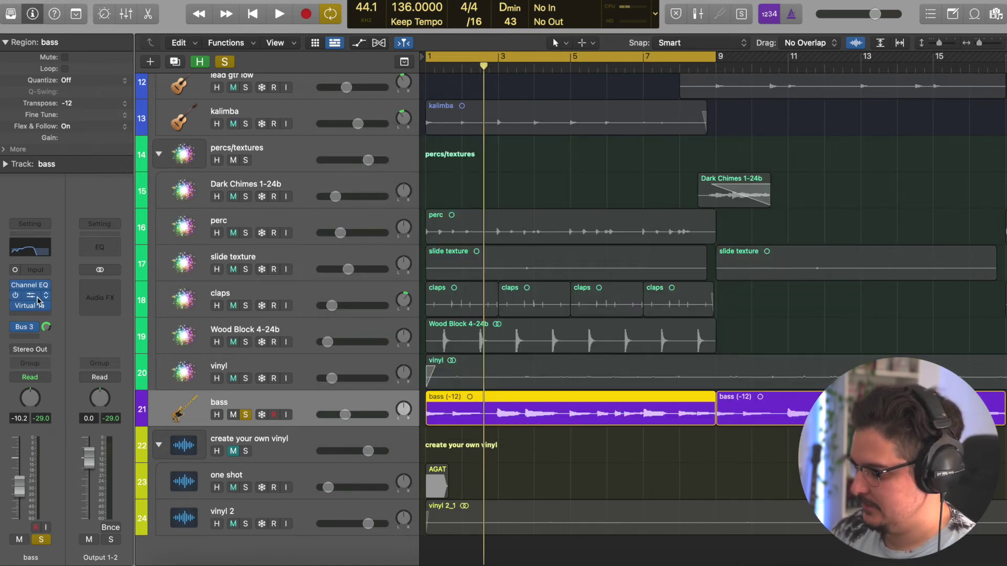
Inspect VBC FG-MU and Virtual Tape Machines on the bass track, closing each plug-in.
{"action": "left_click", "coordinate": [31, 296]}
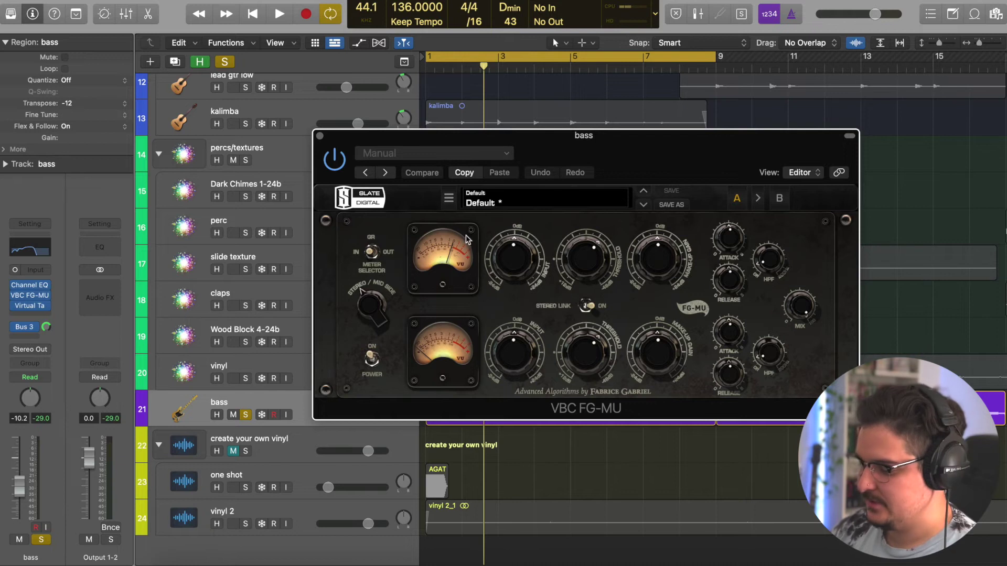
{"action": "left_click", "coordinate": [320, 136]}
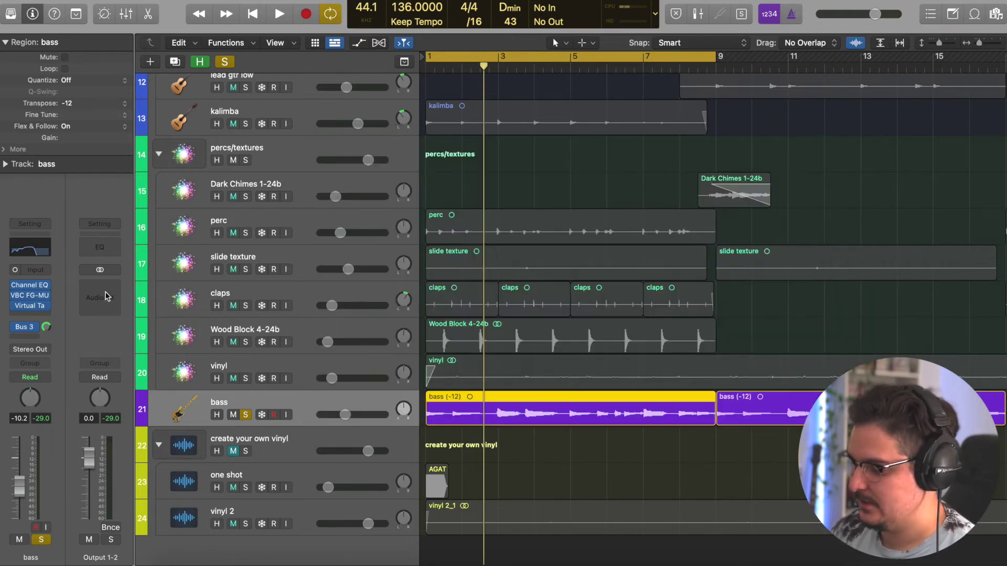
{"action": "left_click", "coordinate": [33, 308]}
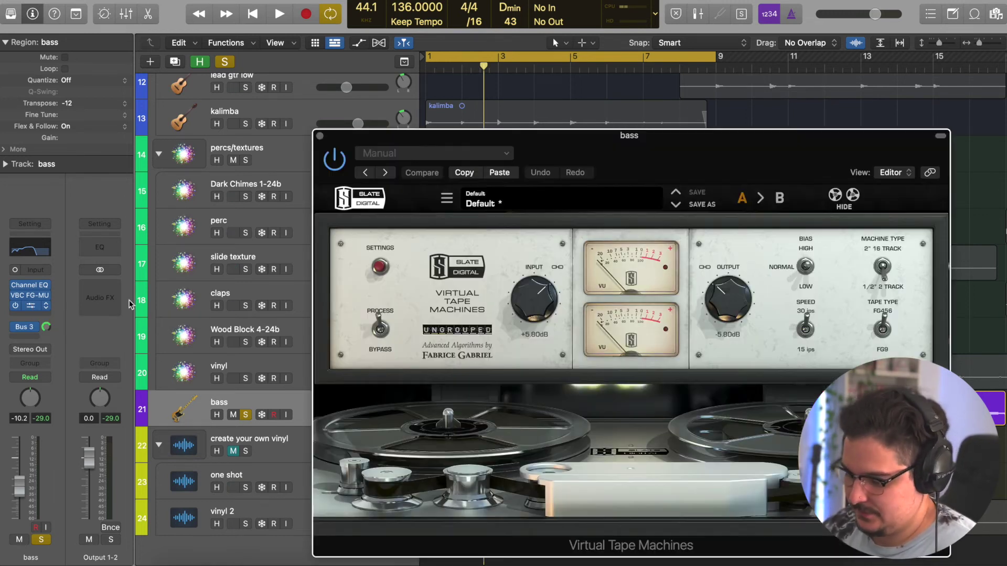
{"action": "left_click", "coordinate": [320, 136]}
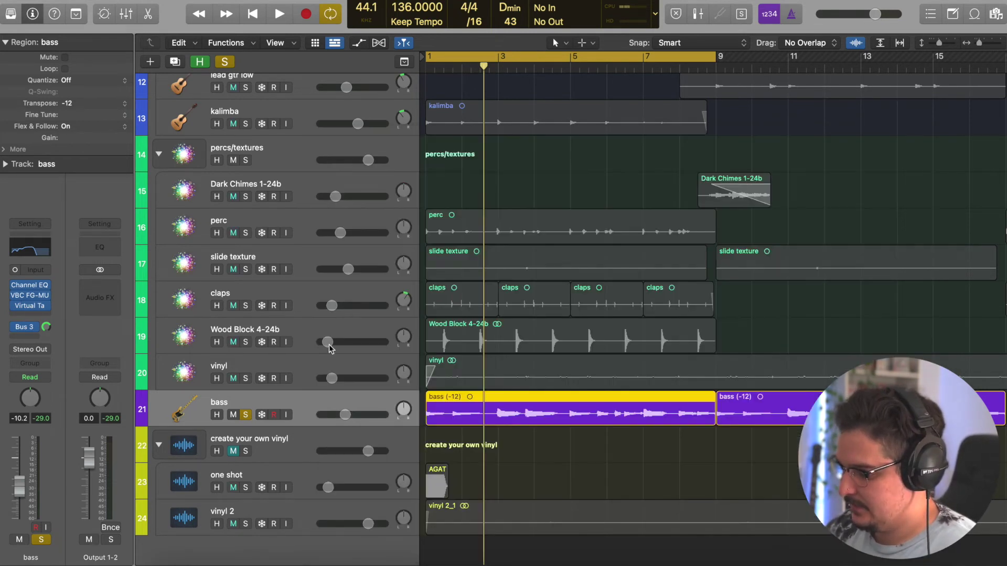
Play the processed bass, lower its volume to about -13.6 dB and take it out of solo.
{"action": "key", "text": "space"}
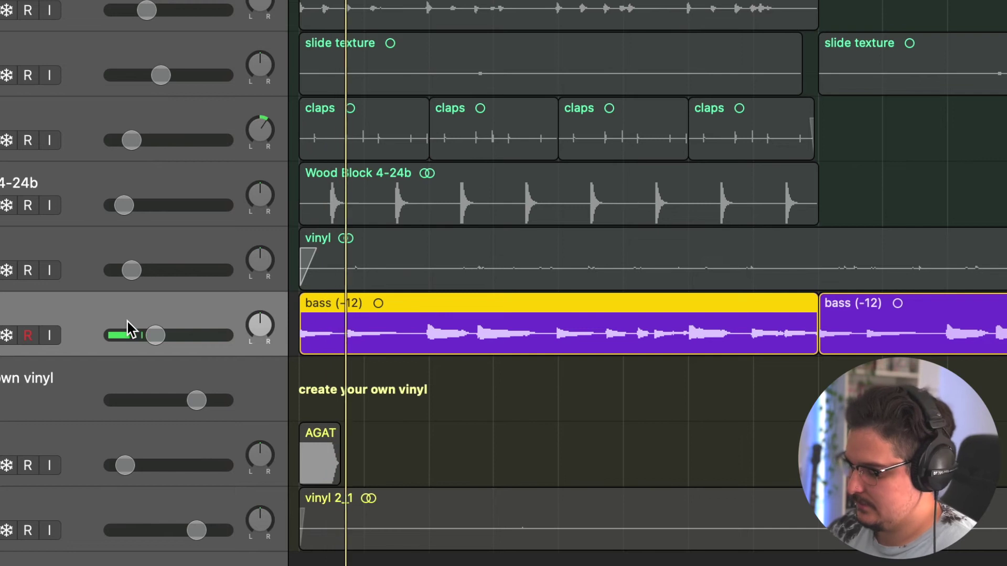
{"action": "mouse_move", "coordinate": [166, 339]}
{"action": "left_mouse_down"}
{"action": "mouse_move", "coordinate": [198, 340]}
{"action": "mouse_move", "coordinate": [146, 335]}
{"action": "left_mouse_up"}
{"action": "left_click", "coordinate": [246, 415]}
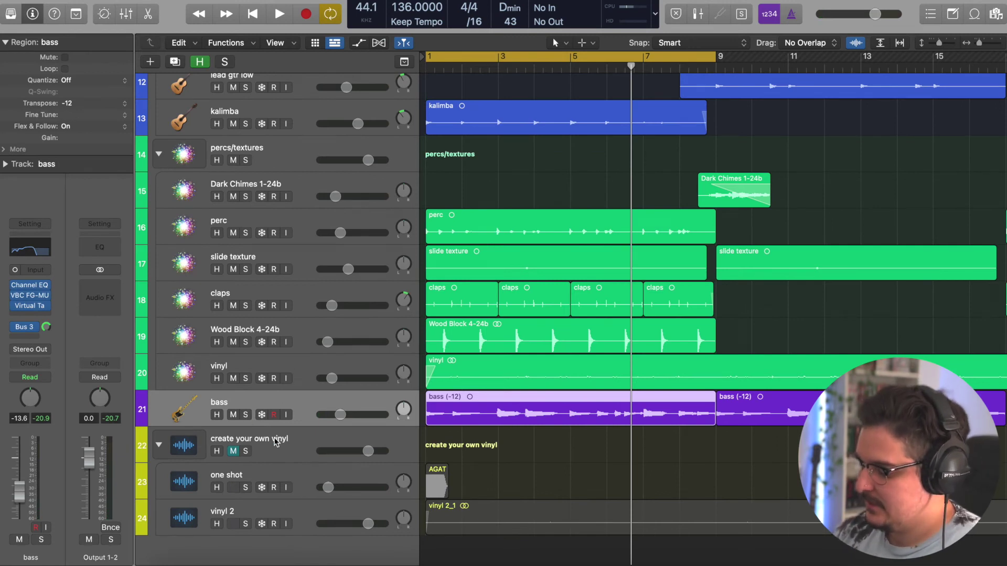
Play the opening of the full mix with no track soloed, stop playback and deselect the bass region.
{"action": "key", "text": "space"}
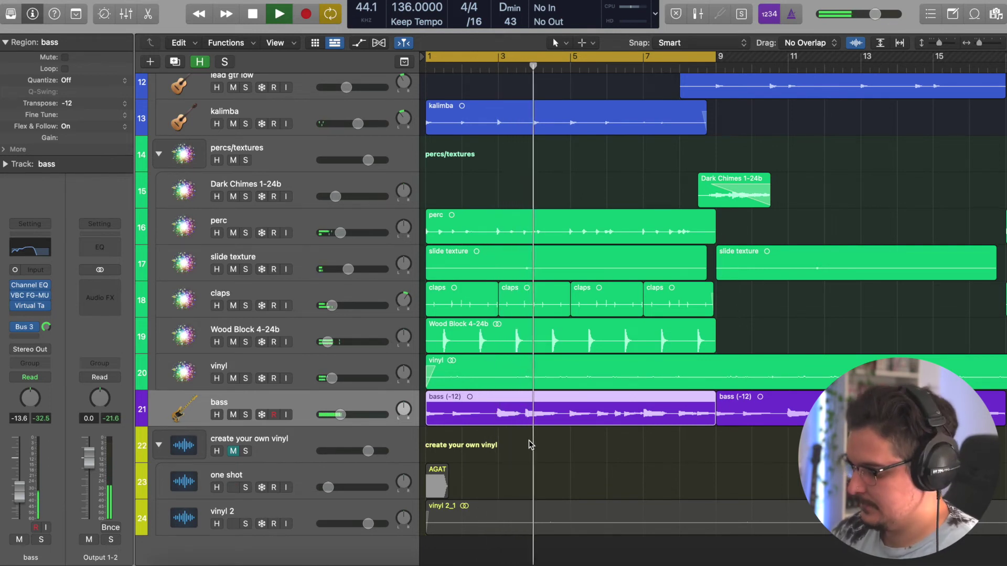
{"action": "key", "text": "space"}
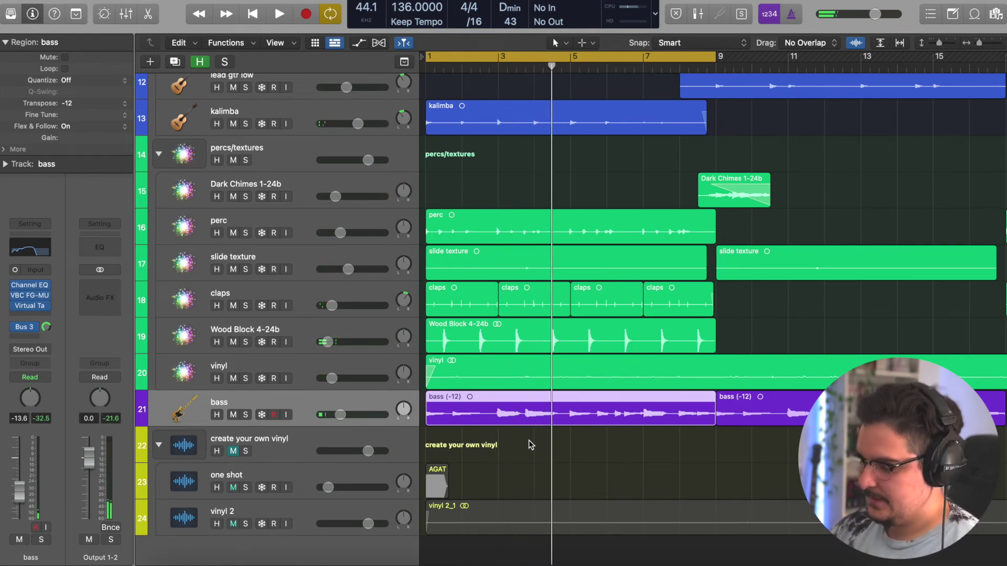
{"action": "left_click", "coordinate": [557, 198]}
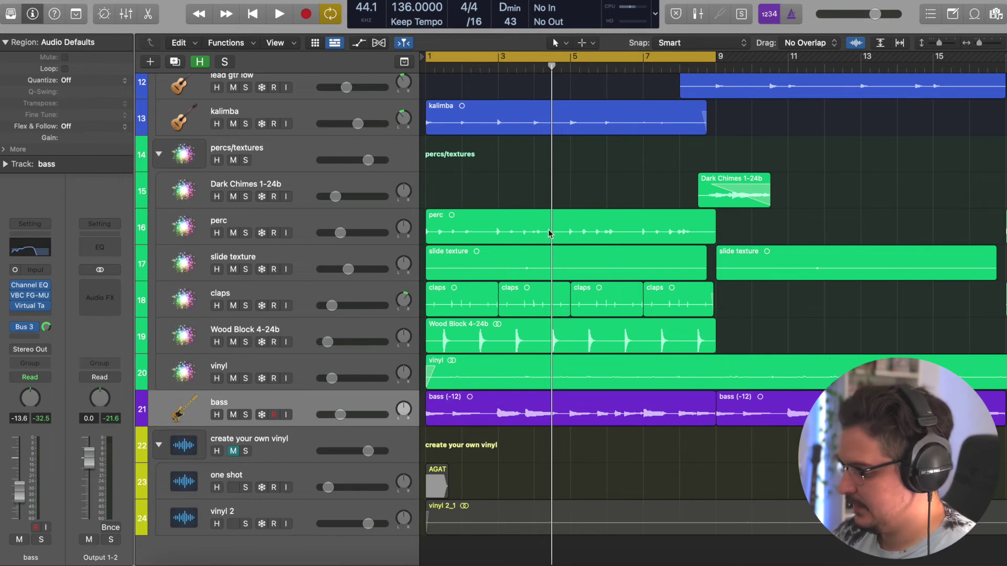
Load the user channel strip setting Sample Mastering Chain on the Output 1-2 channel.
{"action": "left_click", "coordinate": [102, 224]}
{"action": "mouse_move", "coordinate": [147, 447]}
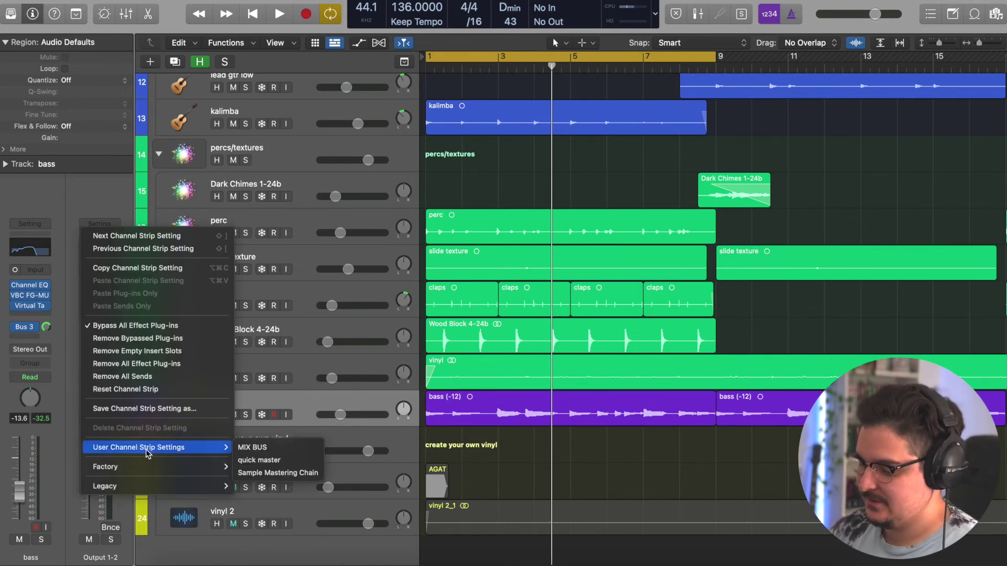
{"action": "left_click", "coordinate": [293, 474]}
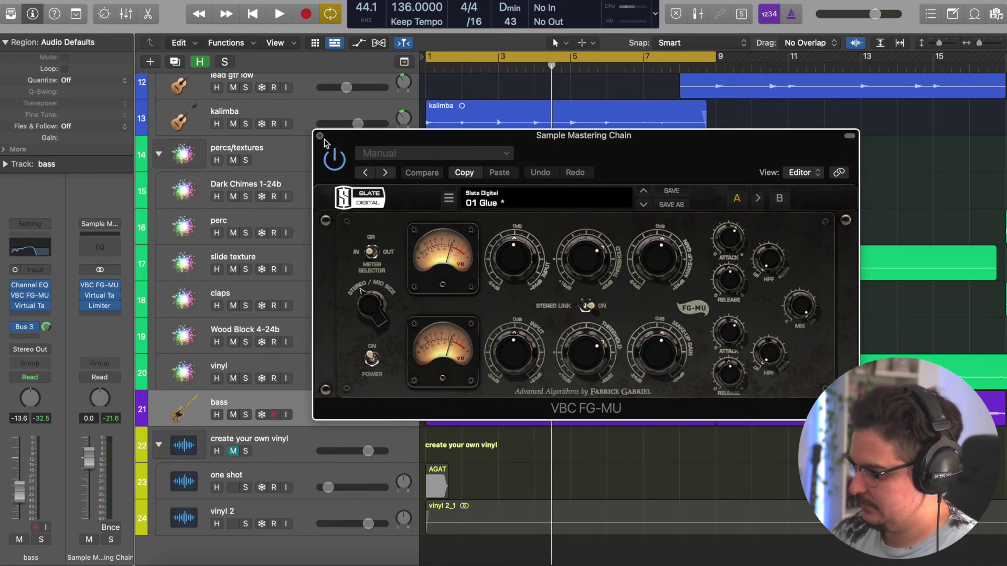
Inspect VBC FG-MU, Virtual Tape Machines and Limiter in the mastering chain, close each plug-in and play the full mix.
{"action": "left_click", "coordinate": [320, 135]}
{"action": "left_click", "coordinate": [103, 299]}
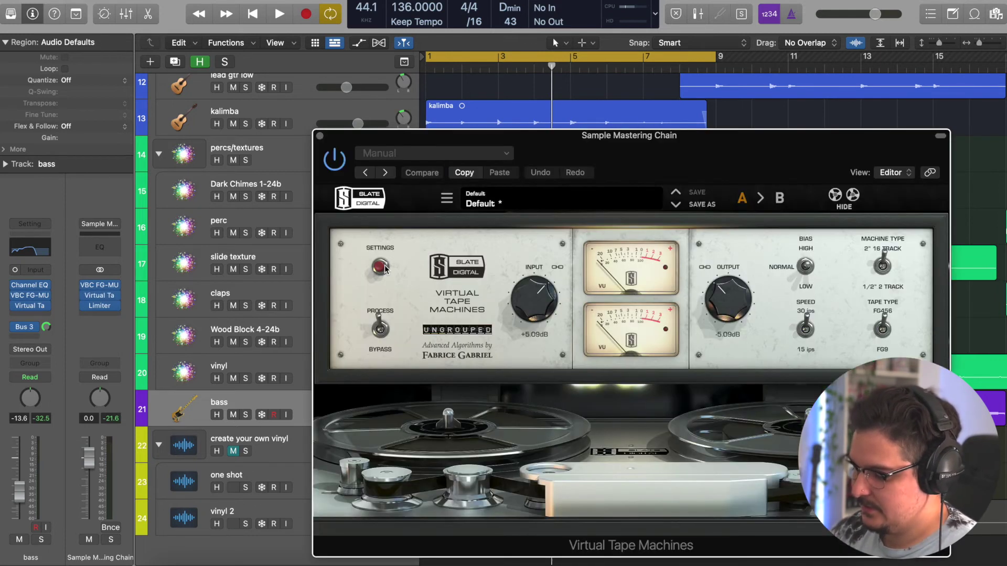
{"action": "left_click", "coordinate": [320, 136]}
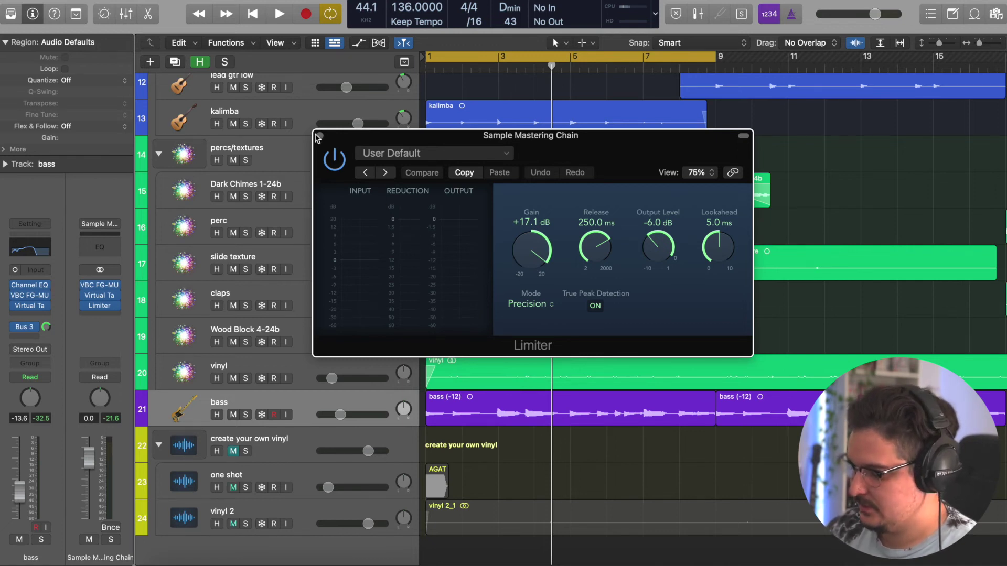
{"action": "left_click", "coordinate": [320, 137]}
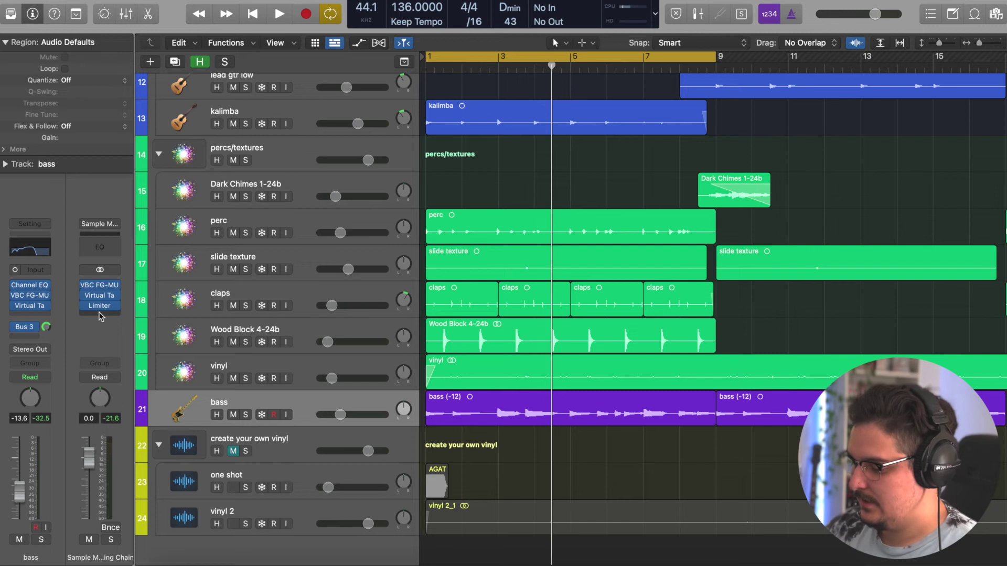
{"action": "key", "text": "space"}
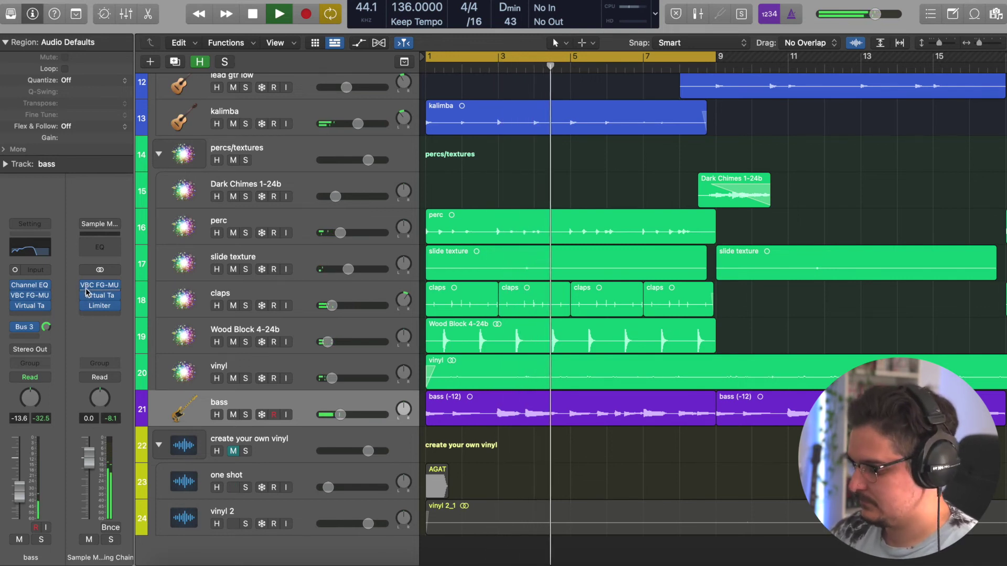
Replay the full mix from the start, watch the mastering chain's Limiter, stop playback and close the plug-in.
{"action": "key", "text": "space"}
{"action": "key", "text": "Return"}
{"action": "key", "text": "space"}
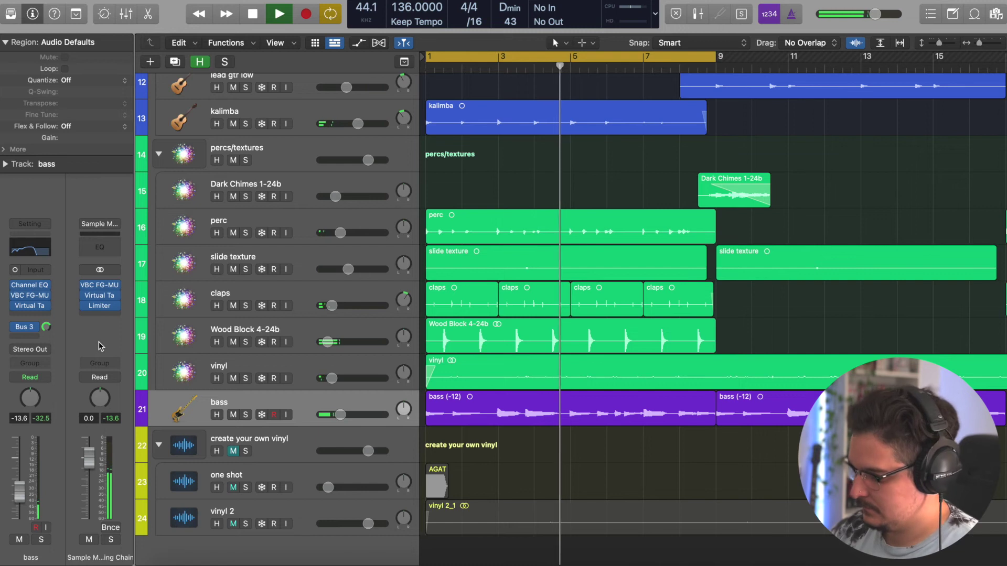
{"action": "left_click", "coordinate": [99, 306]}
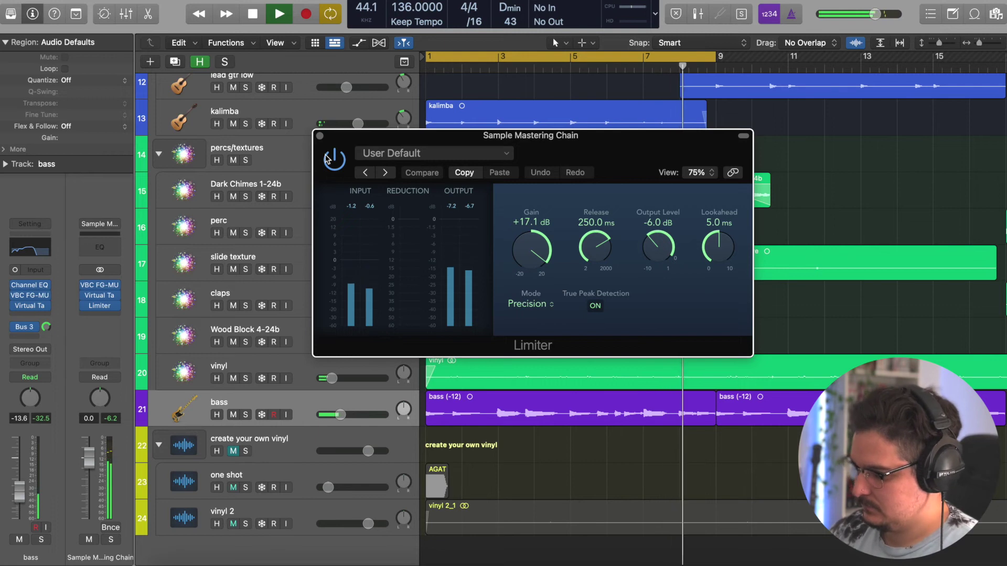
{"action": "key", "text": "space"}
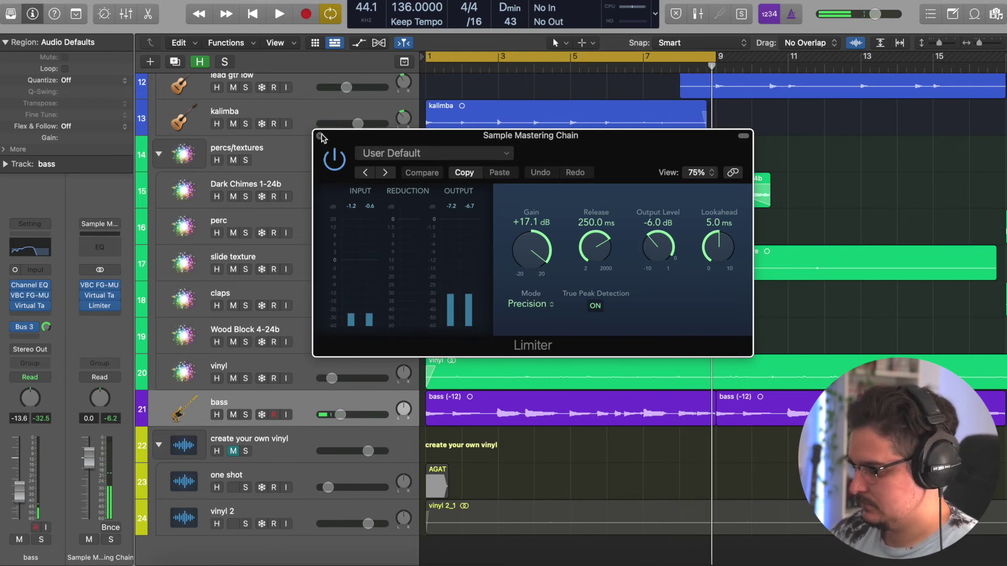
{"action": "left_click", "coordinate": [320, 136]}
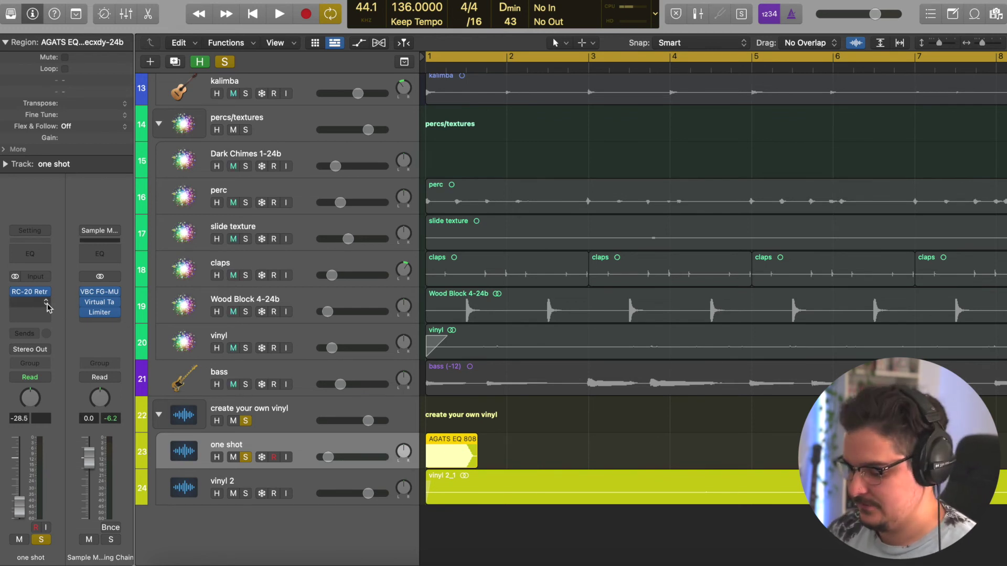
In the one shot track's RC-20, switch off Wobble, Distort and Magnetic, open the EQ cut range fully and zero the tone.
{"action": "left_click", "coordinate": [32, 296]}
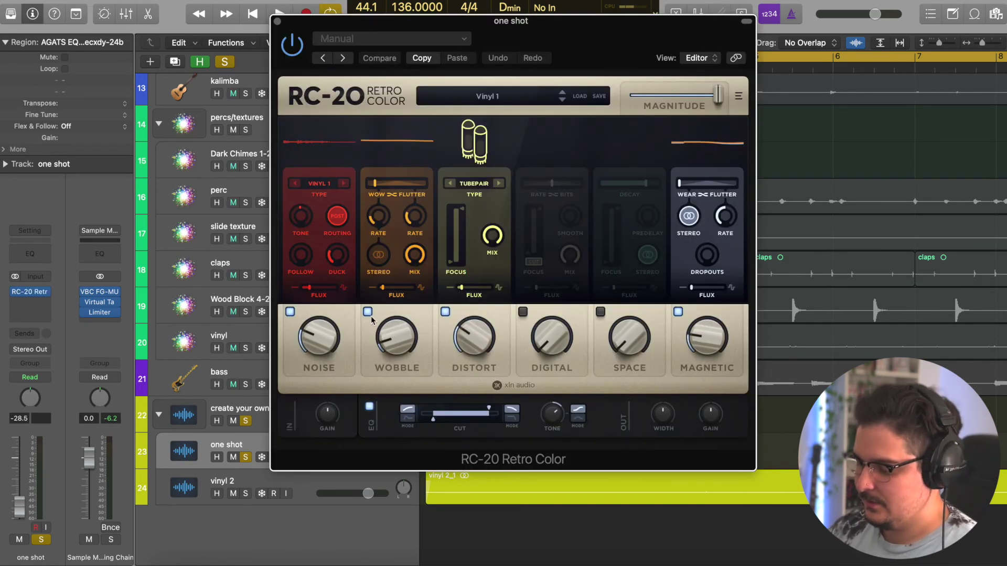
{"action": "left_click", "coordinate": [368, 311]}
{"action": "left_click", "coordinate": [445, 312]}
{"action": "left_click", "coordinate": [678, 311]}
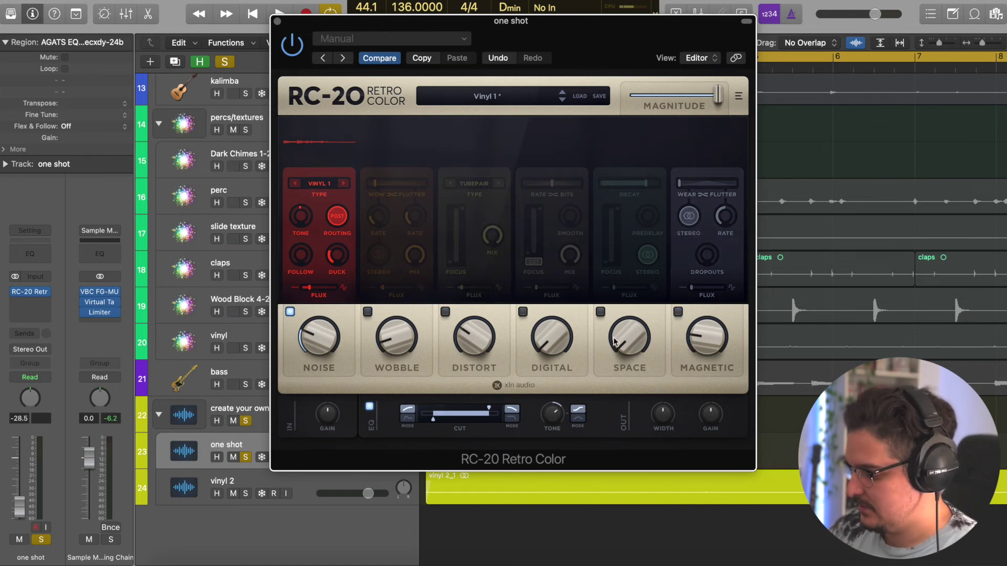
{"action": "left_click_drag", "start_coordinate": [489, 409], "coordinate": [557, 437]}
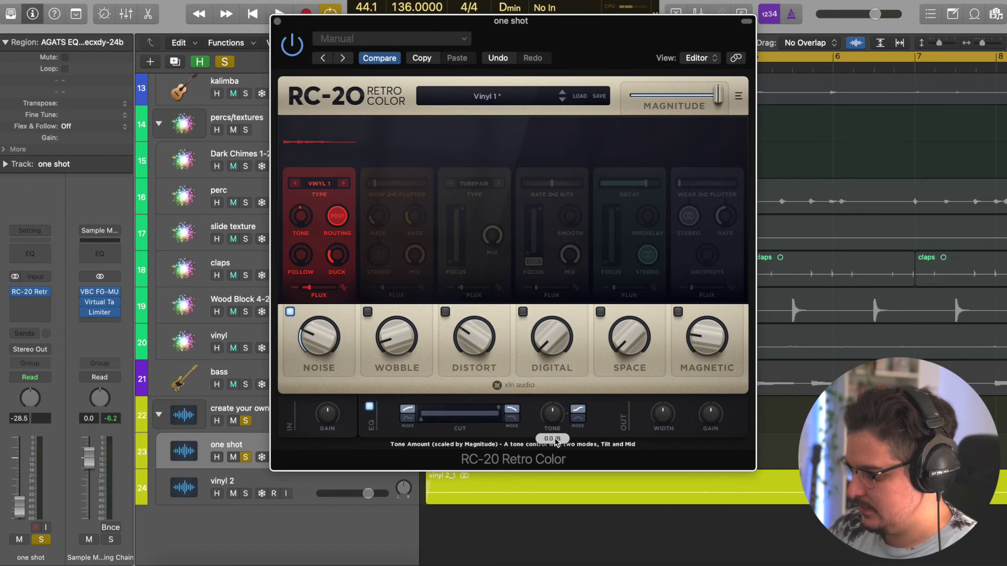
Choose Vinyl 2 noise, raise its amount, tone and flux, set Duck to about 18%, turn off Post routing and audition it.
{"action": "left_click", "coordinate": [326, 337]}
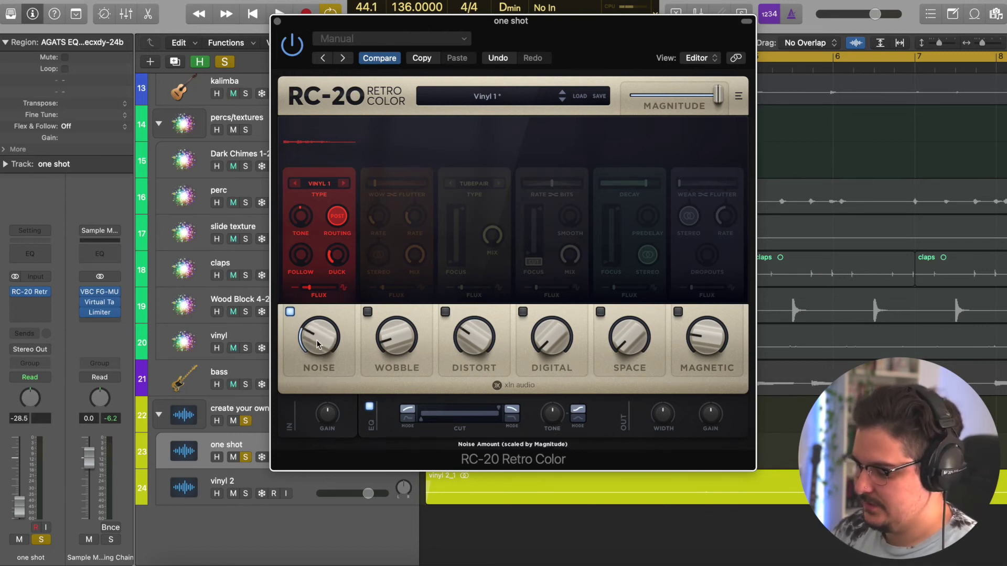
{"action": "left_click", "coordinate": [344, 183]}
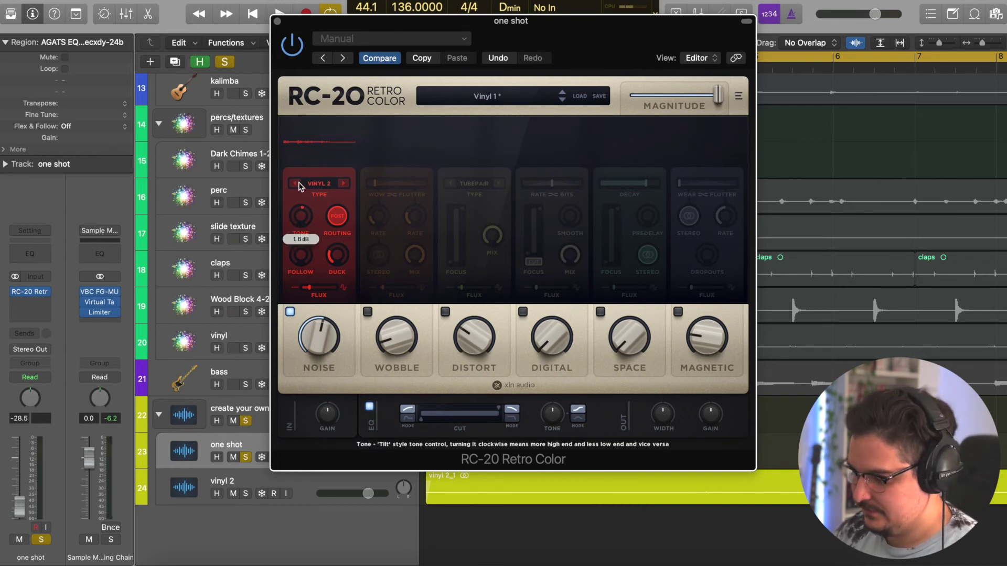
{"action": "mouse_move", "coordinate": [337, 259]}
{"action": "left_mouse_down"}
{"action": "mouse_move", "coordinate": [316, 292]}
{"action": "mouse_move", "coordinate": [355, 287]}
{"action": "mouse_move", "coordinate": [339, 241]}
{"action": "left_mouse_up"}
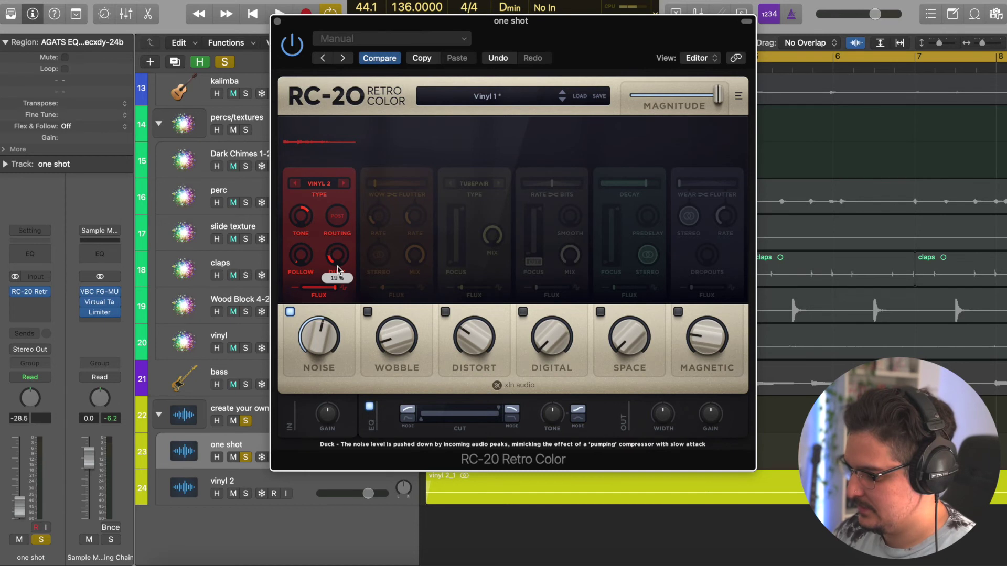
{"action": "left_click_drag", "start_coordinate": [335, 289], "coordinate": [330, 292]}
{"action": "key", "text": "space"}
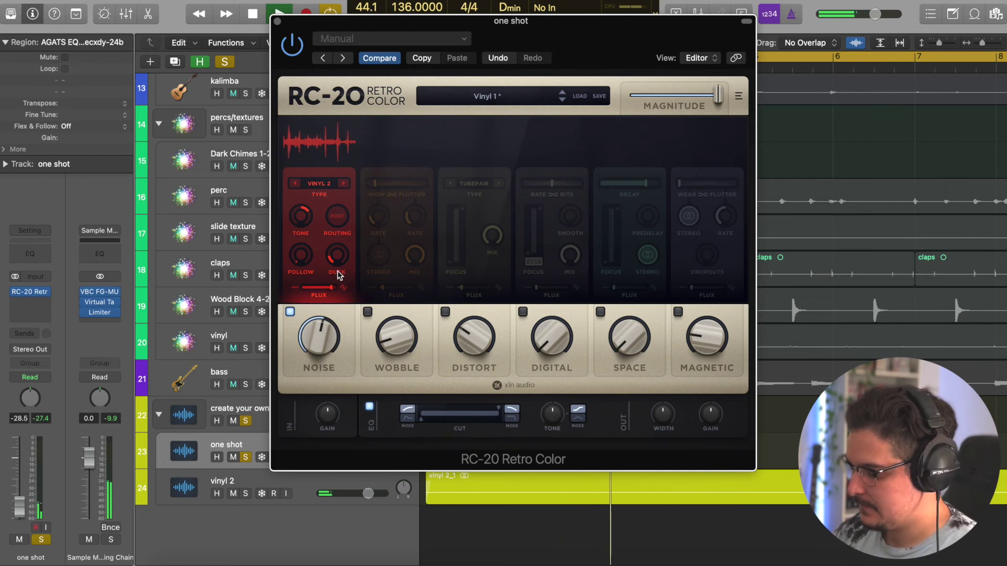
{"action": "key", "text": "space"}
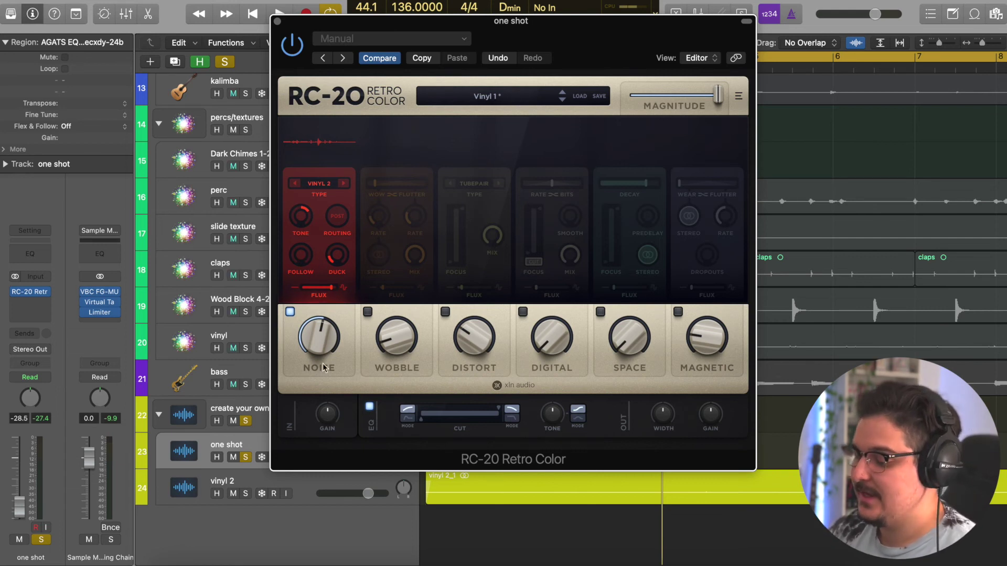
Narrow RC-20's EQ cut range, lower its EQ tone, readjust the noise Duck and Tone, audition the crackle and close the plug-in.
{"action": "left_click_drag", "start_coordinate": [334, 256], "coordinate": [334, 268]}
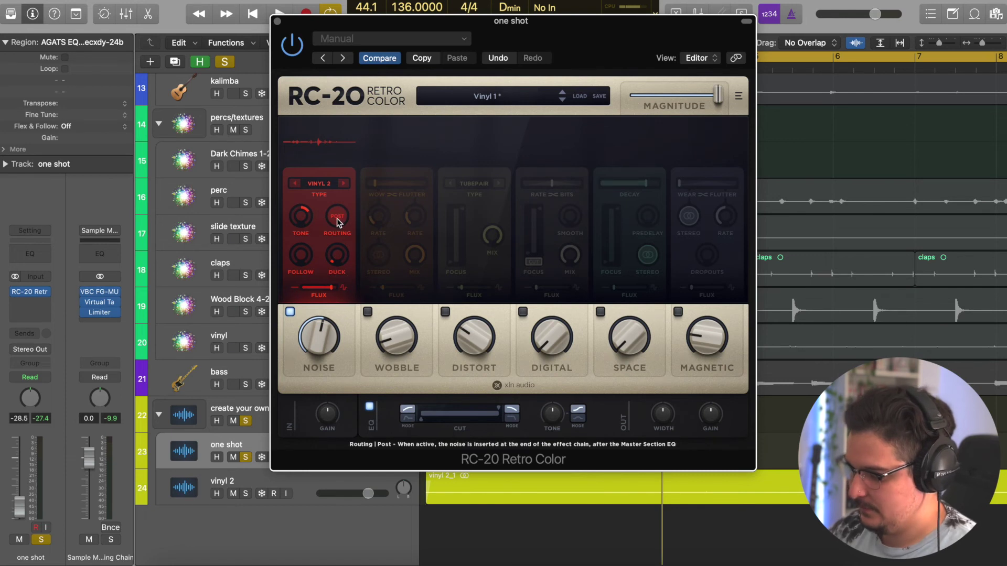
{"action": "key", "text": "space"}
{"action": "left_click", "coordinate": [450, 413]}
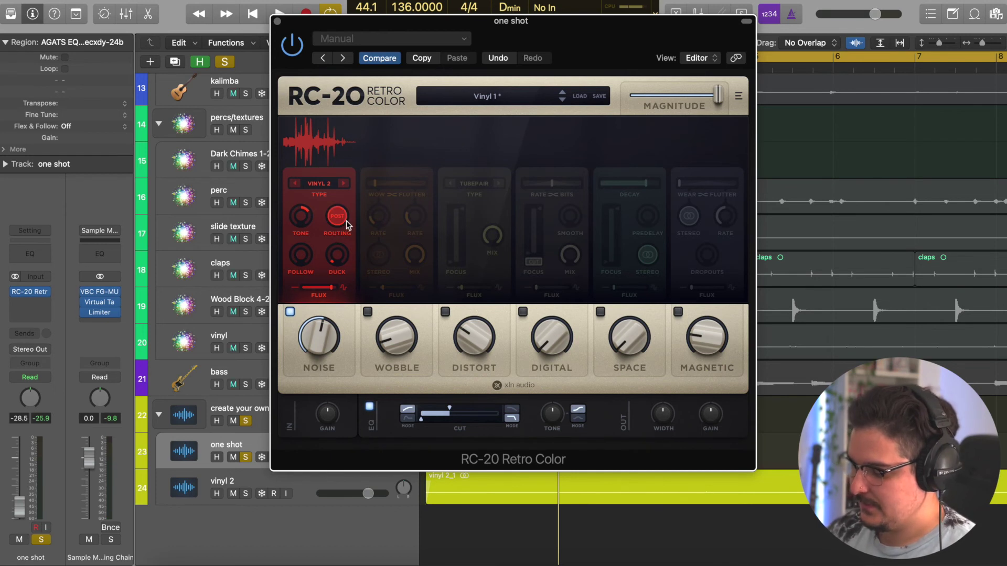
{"action": "mouse_move", "coordinate": [450, 412]}
{"action": "left_mouse_down"}
{"action": "mouse_move", "coordinate": [485, 413]}
{"action": "mouse_move", "coordinate": [433, 422]}
{"action": "mouse_move", "coordinate": [486, 416]}
{"action": "mouse_move", "coordinate": [469, 417]}
{"action": "left_mouse_up"}
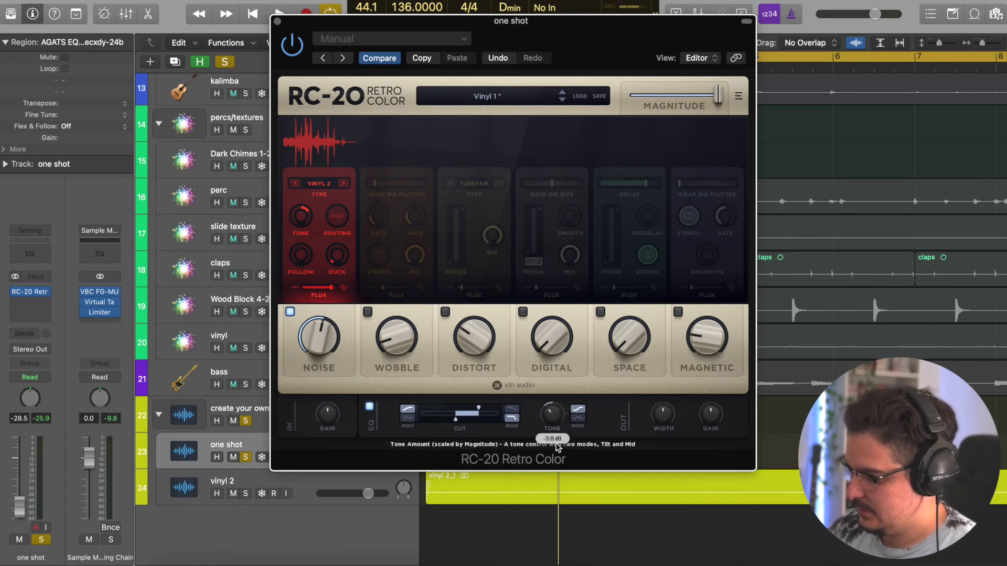
{"action": "left_click_drag", "start_coordinate": [332, 254], "coordinate": [317, 231]}
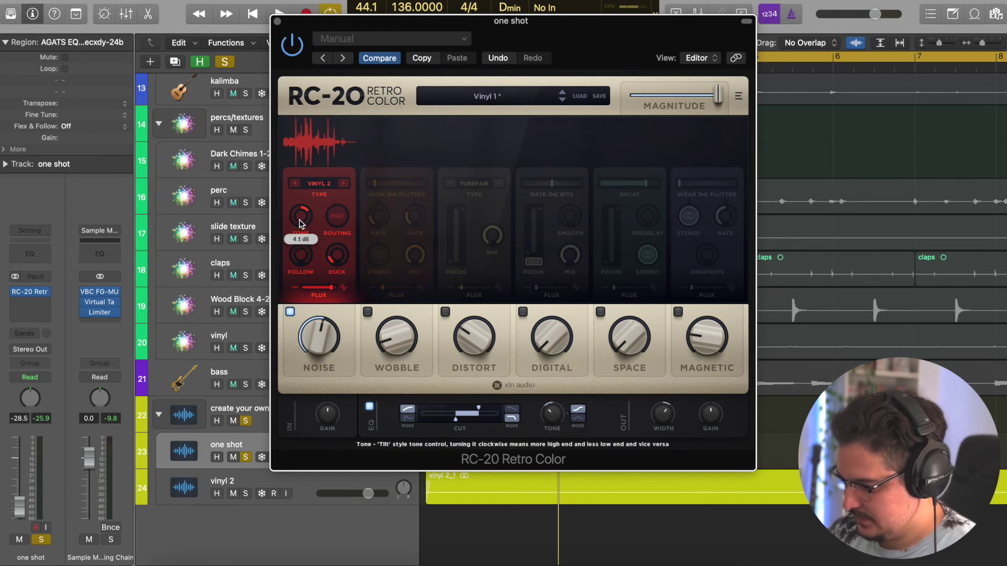
{"action": "key", "text": "space"}
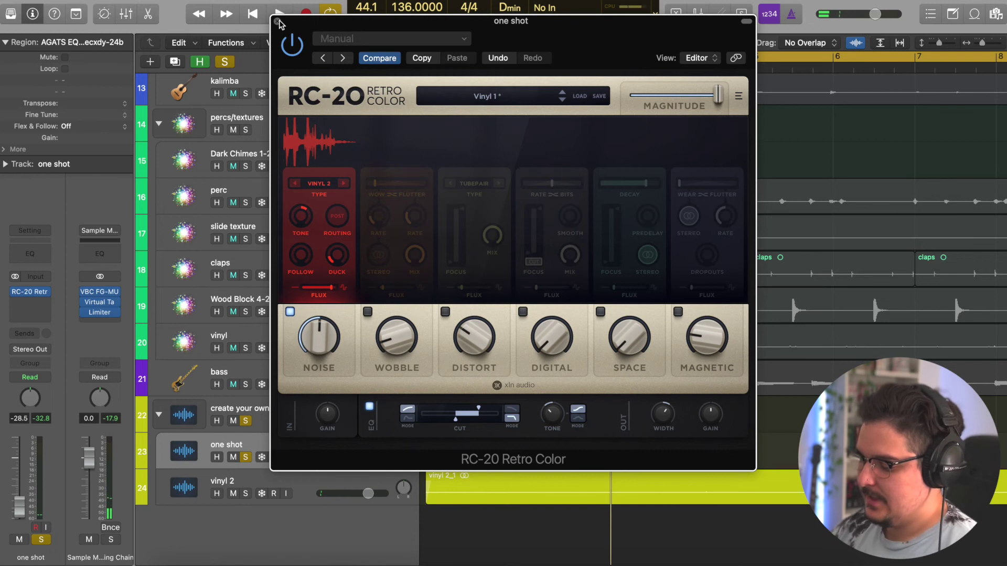
{"action": "left_click", "coordinate": [279, 20]}
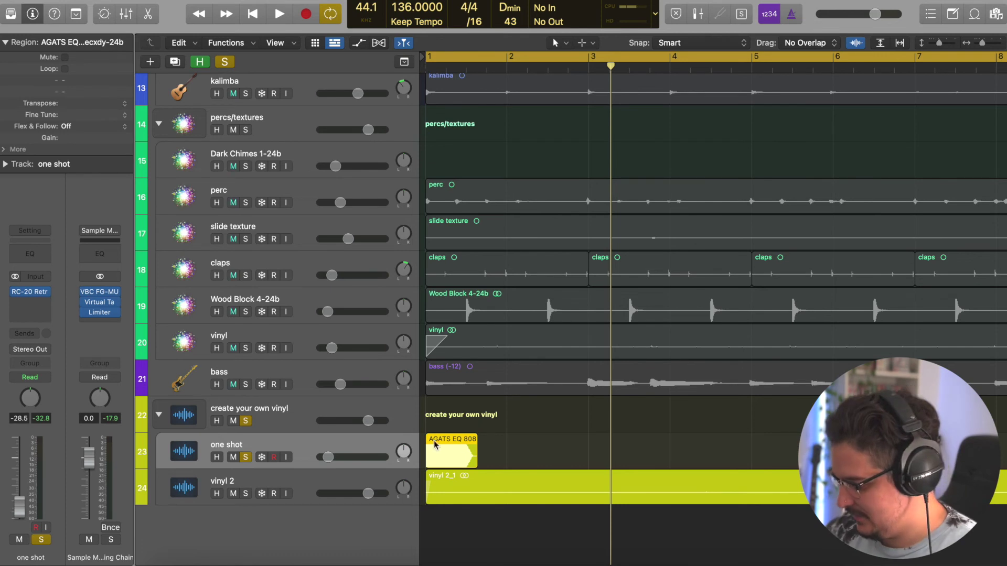
Select the vinyl 2 track and magnify its region to examine the crackle waveform.
{"action": "key", "text": "super+Left"}
{"action": "key", "text": "super+Left"}
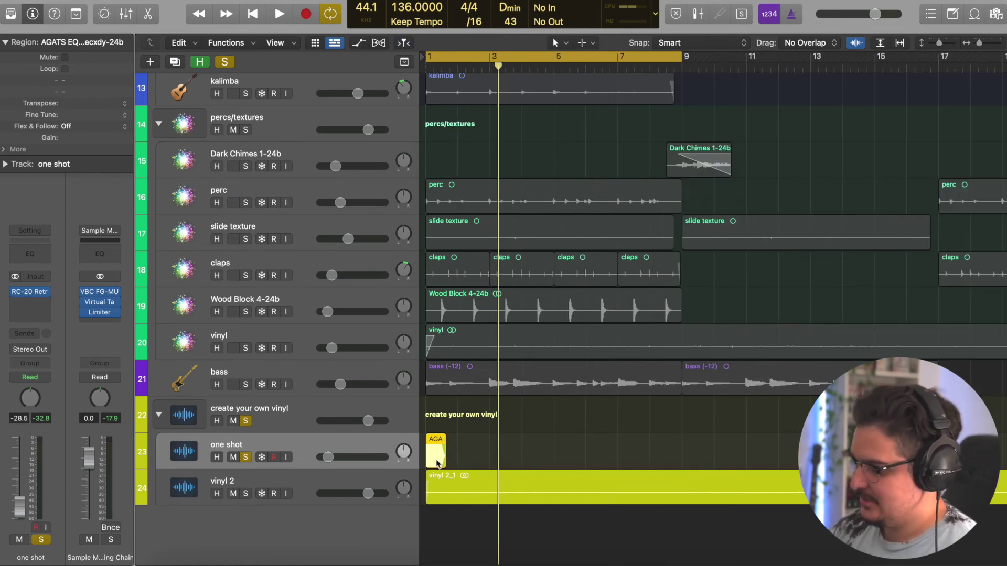
{"action": "left_click", "coordinate": [324, 480]}
{"action": "left_click", "coordinate": [332, 444]}
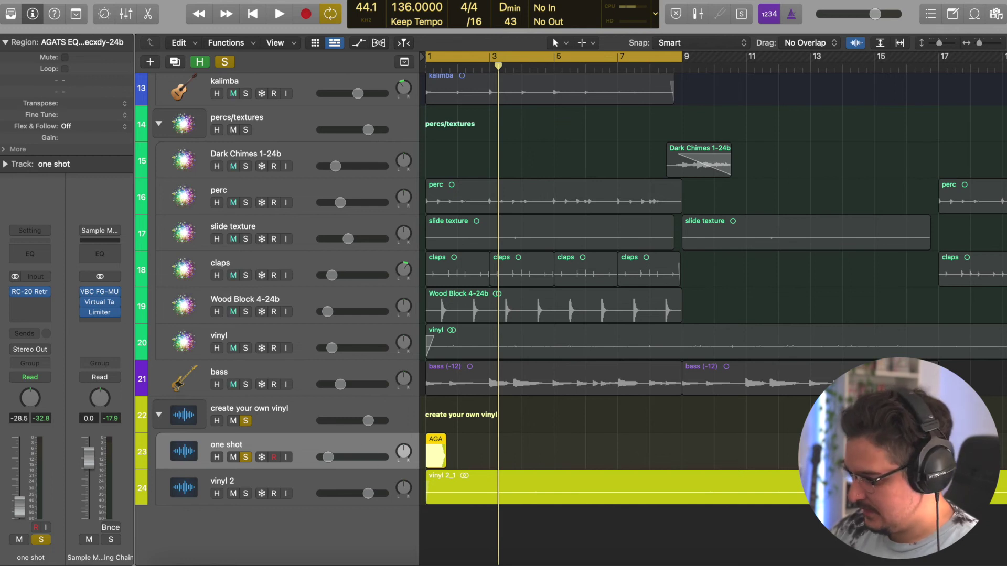
{"action": "left_click", "coordinate": [292, 486]}
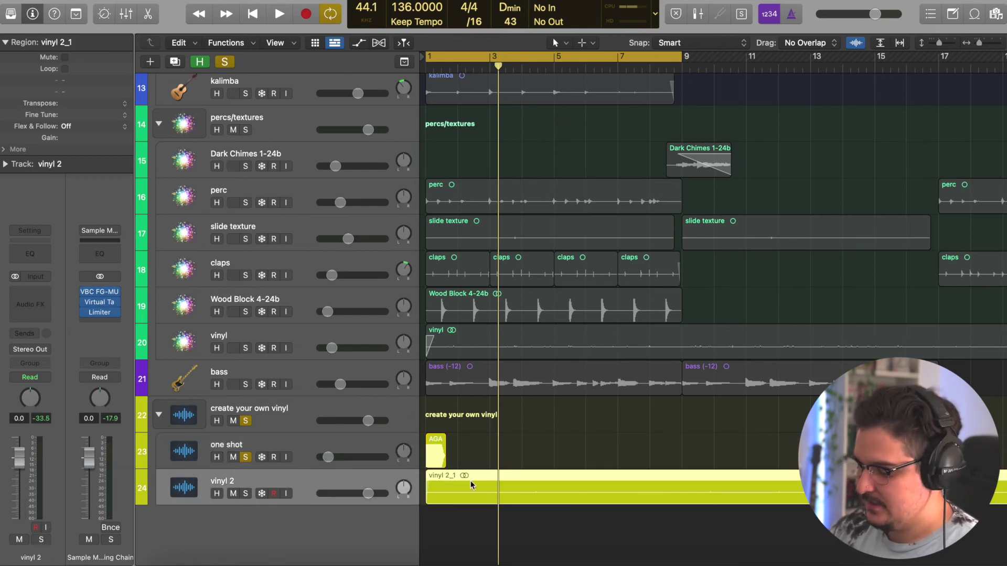
{"action": "left_click", "coordinate": [501, 458], "text": "ctrl+alt"}
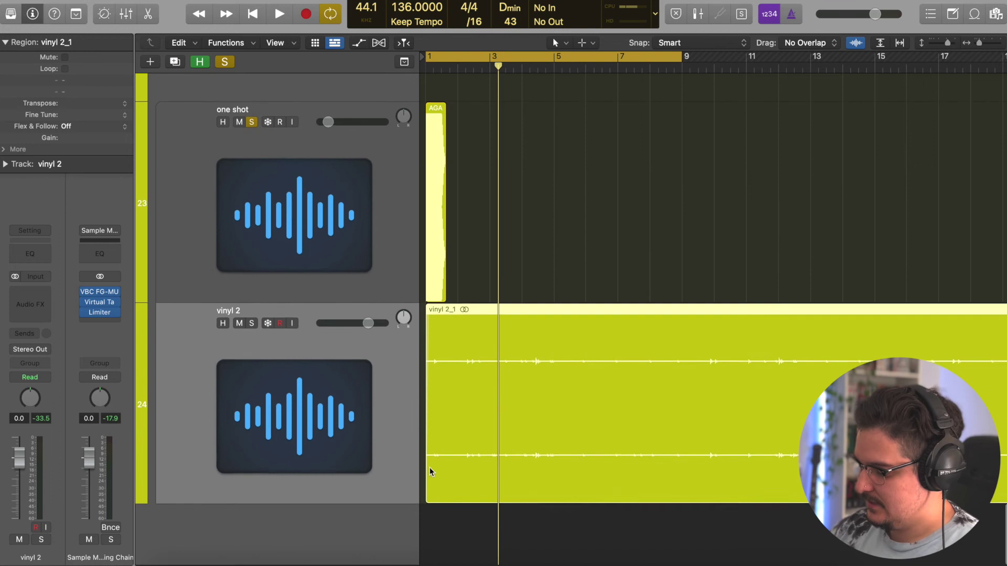
{"action": "mouse_move", "coordinate": [427, 492]}
{"action": "left_mouse_down"}
{"action": "mouse_move", "coordinate": [452, 493]}
{"action": "mouse_move", "coordinate": [427, 493]}
{"action": "left_mouse_up"}
Solo the vinyl 2 track, play it from the start with cycle mode turned off and stop playback.
{"action": "key", "text": "s"}
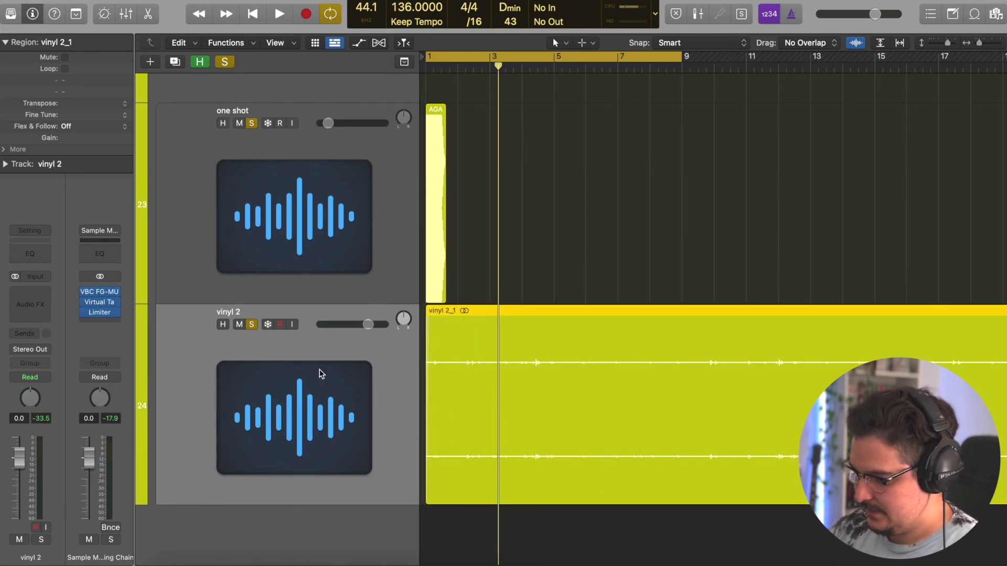
{"action": "key", "text": "Return"}
{"action": "key", "text": "space"}
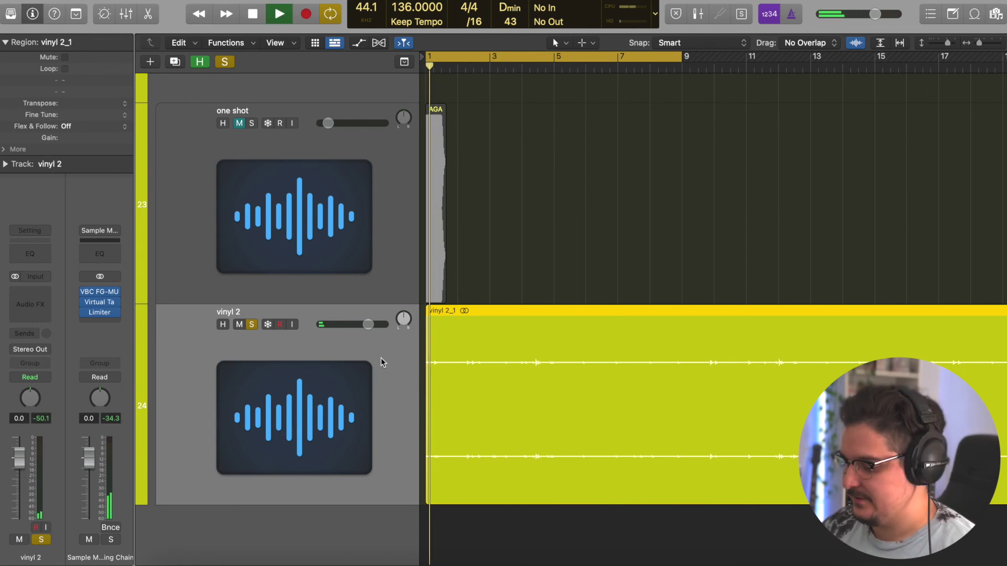
{"action": "key", "text": "c"}
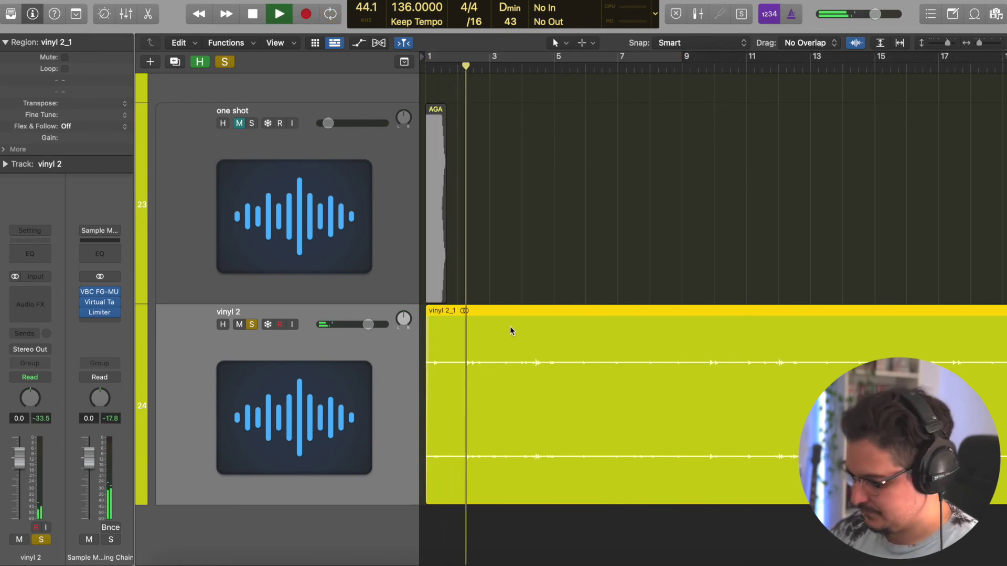
{"action": "key", "text": "z"}
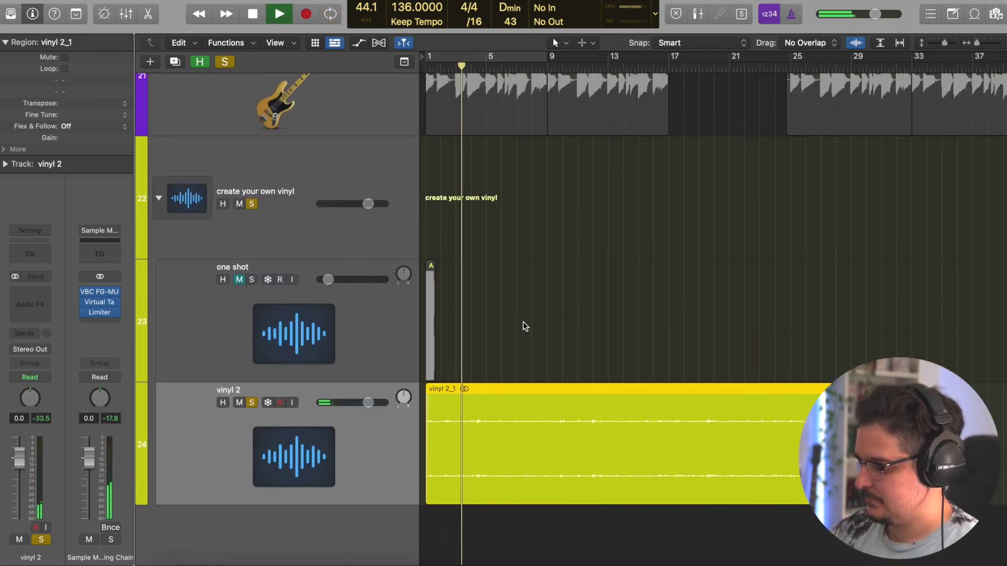
{"action": "key", "text": "space"}
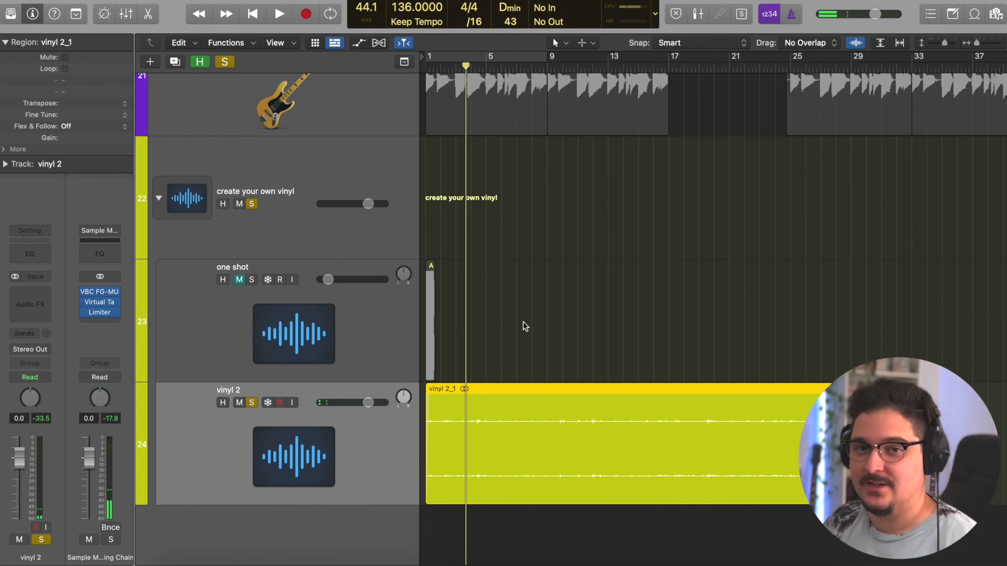
Take the create your own vinyl track stack out of solo.
{"action": "left_click", "coordinate": [252, 204]}
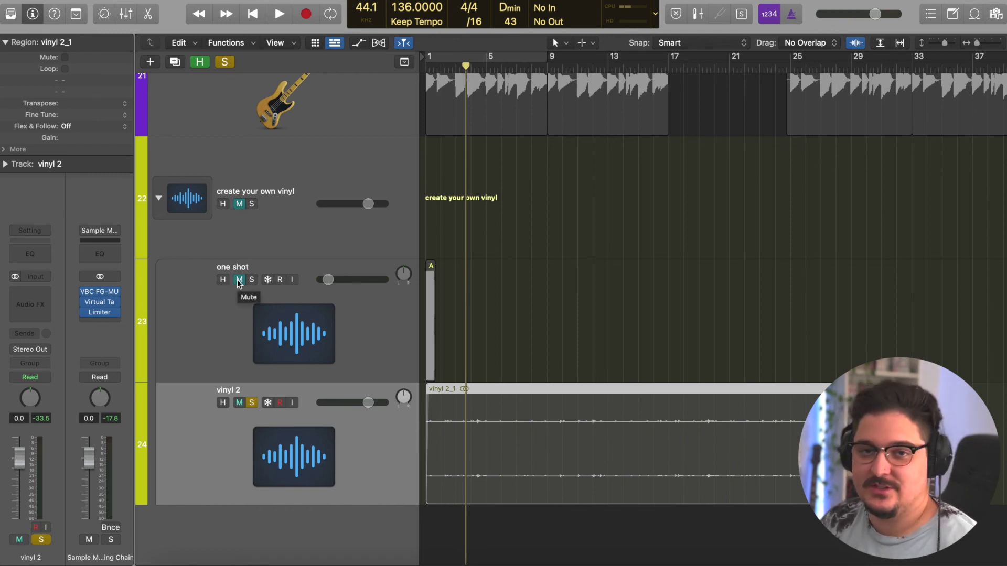
{"action": "key", "text": "ctrl+m"}
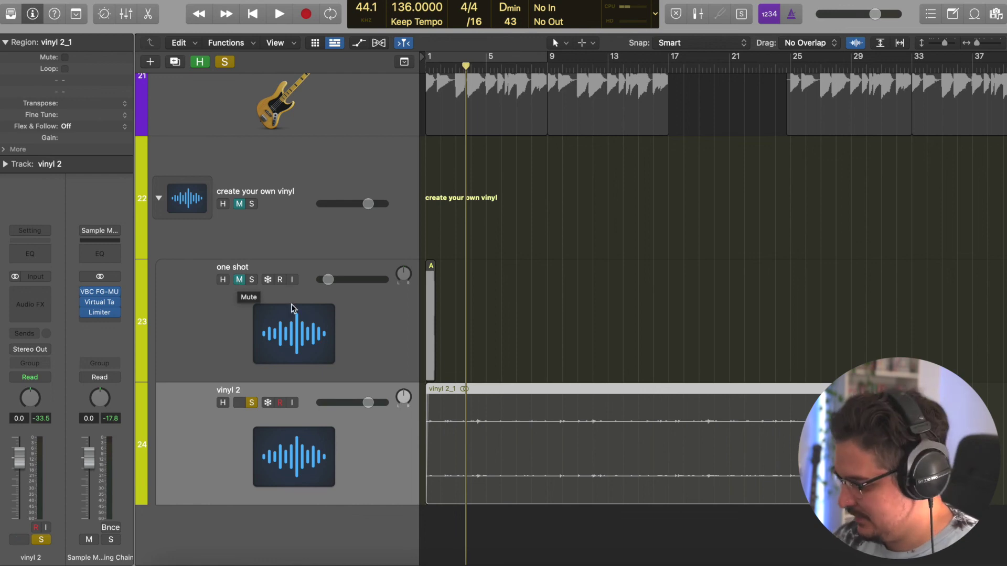